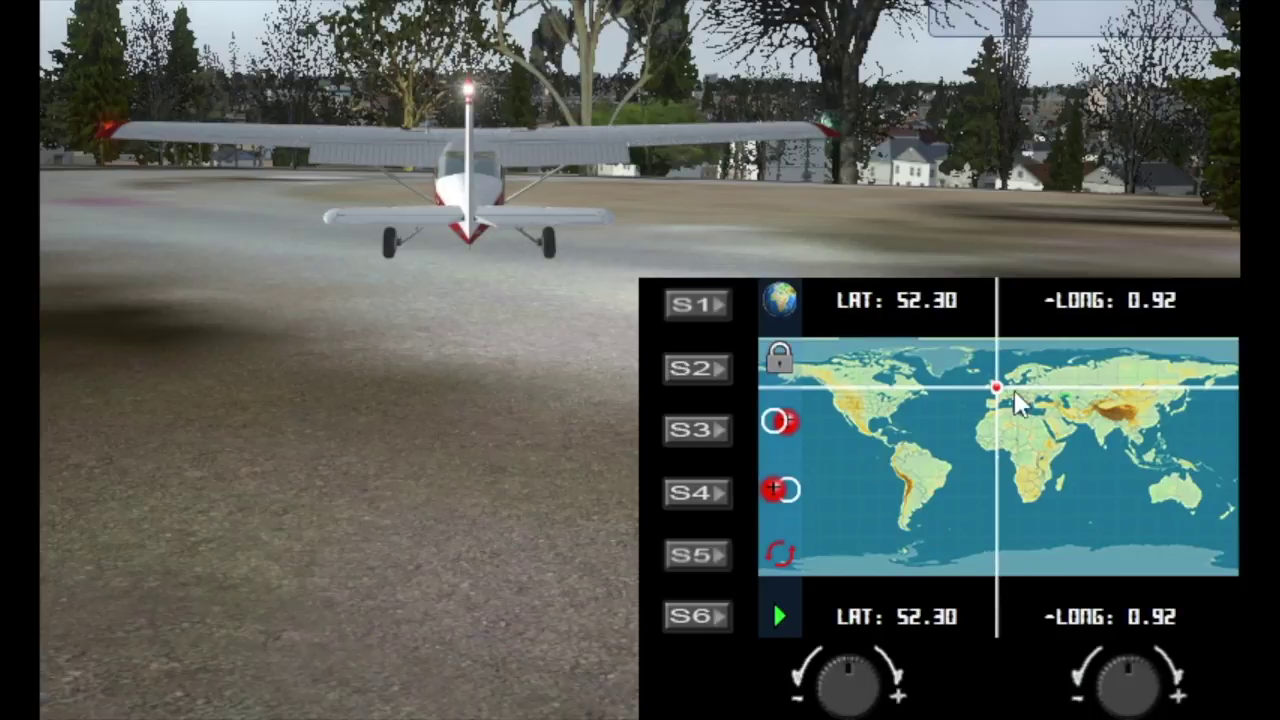
- Switch to slew mode and slide the Cessna east from longitude -0.92 to 9.11
{"action": "left_click", "coordinate": [697, 311]}
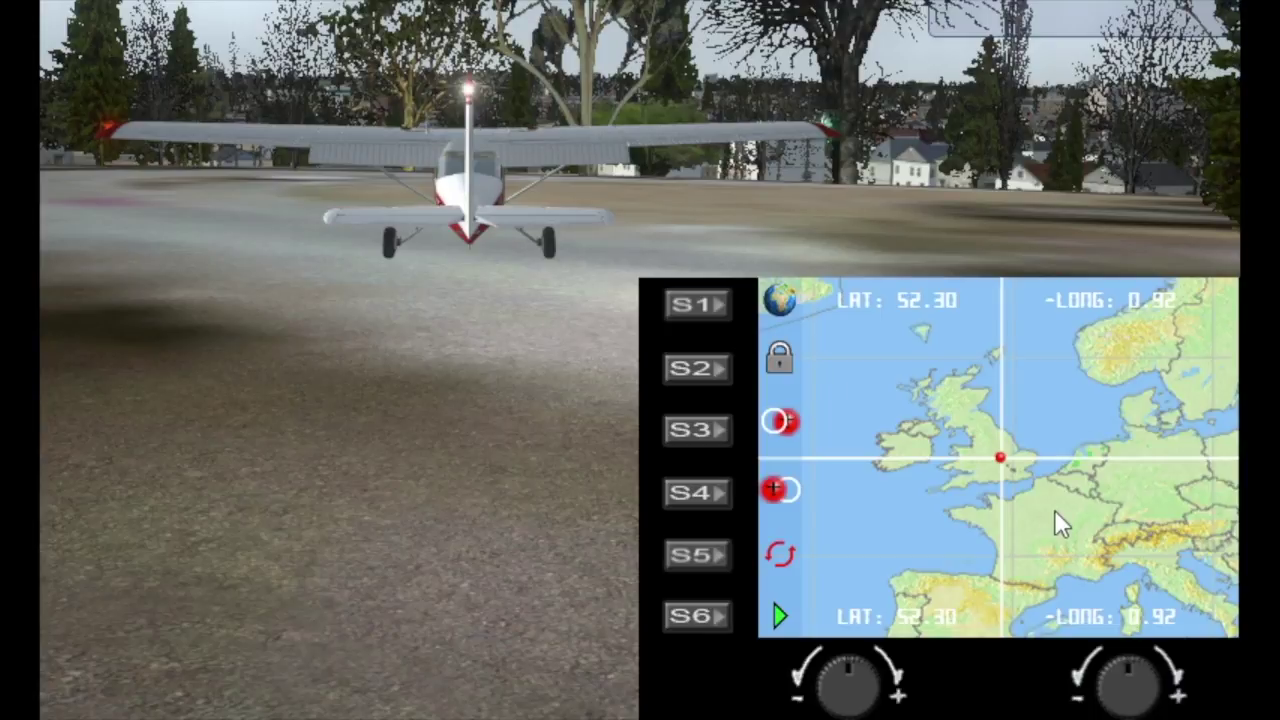
{"action": "left_click", "coordinate": [683, 306]}
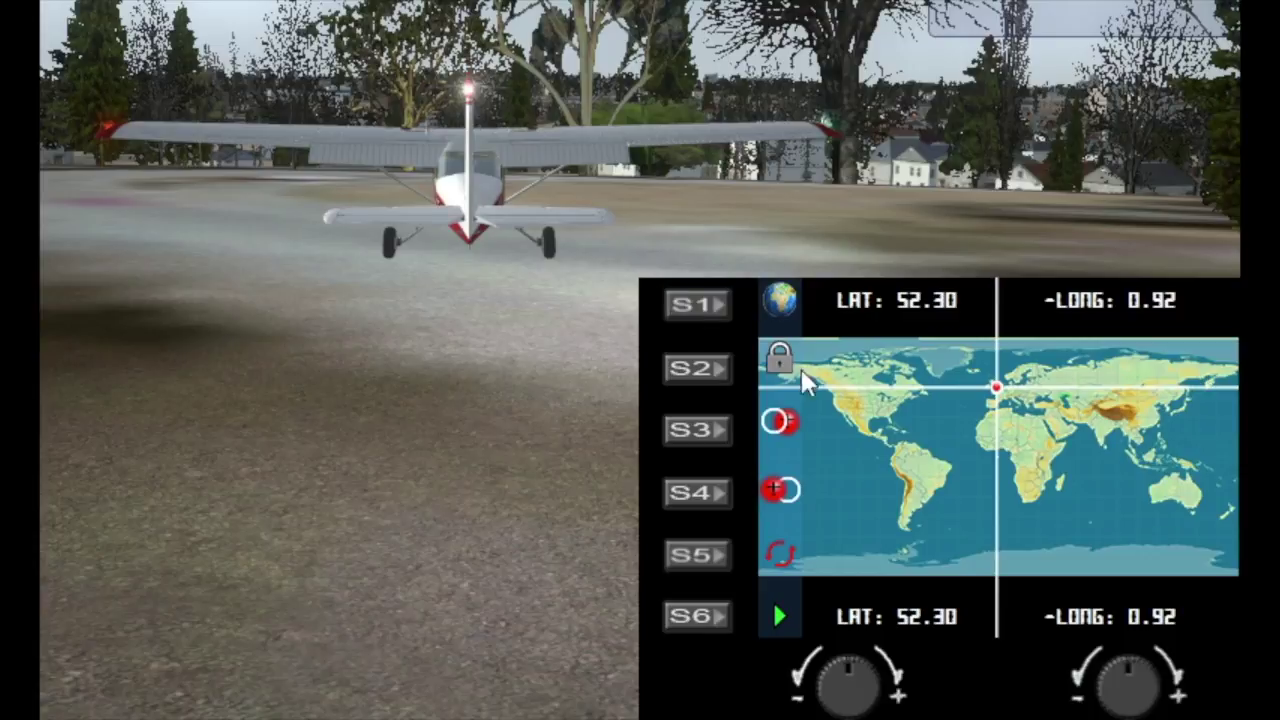
{"action": "left_click", "coordinate": [694, 369]}
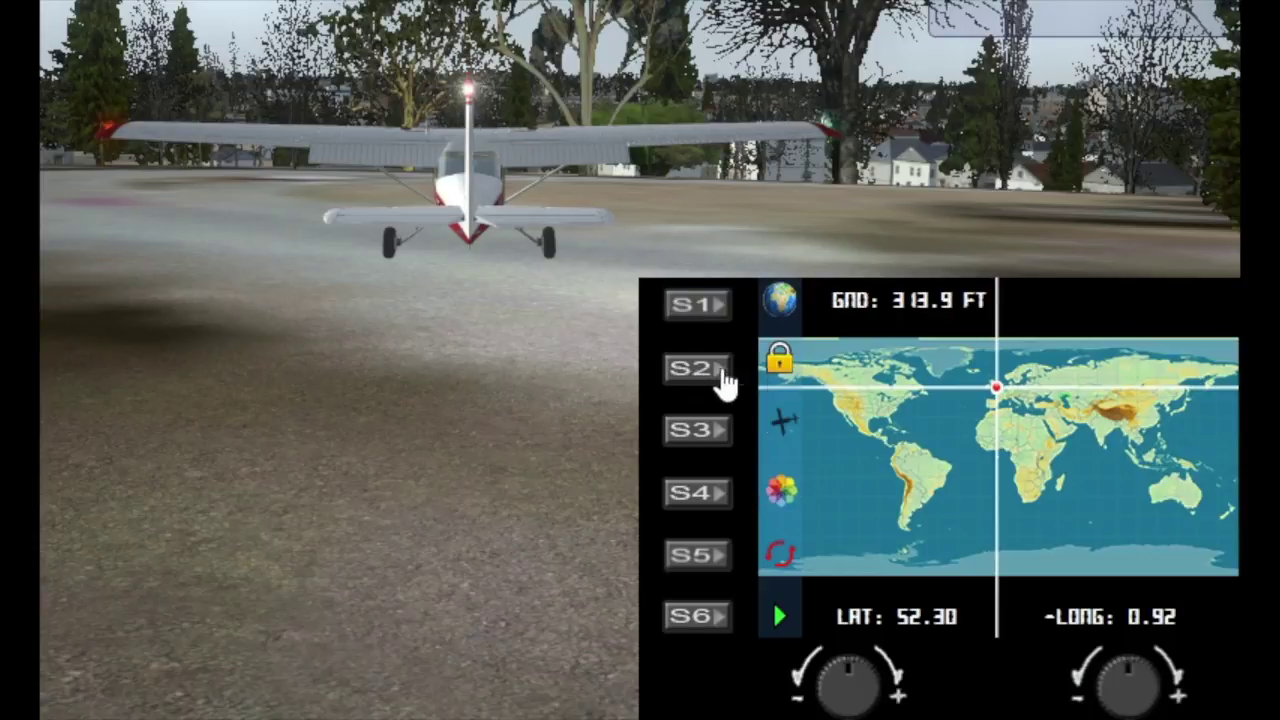
{"action": "left_click", "coordinate": [710, 372]}
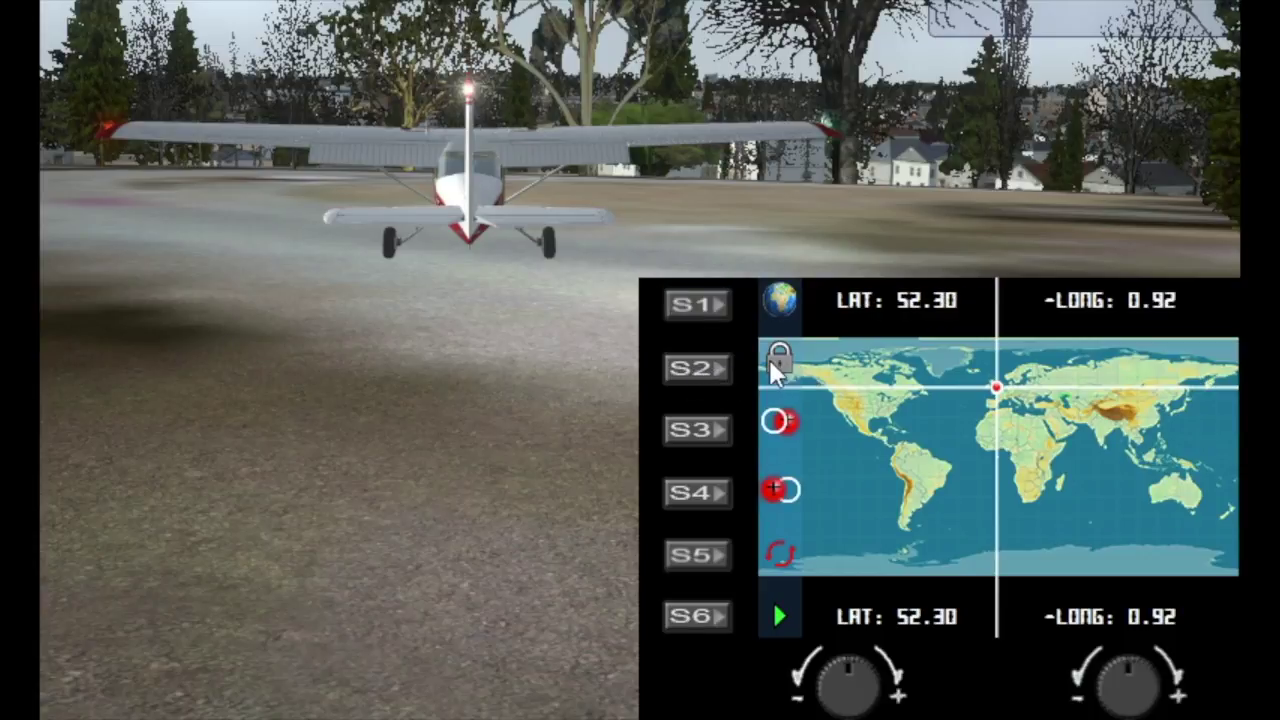
{"action": "left_click", "coordinate": [700, 368]}
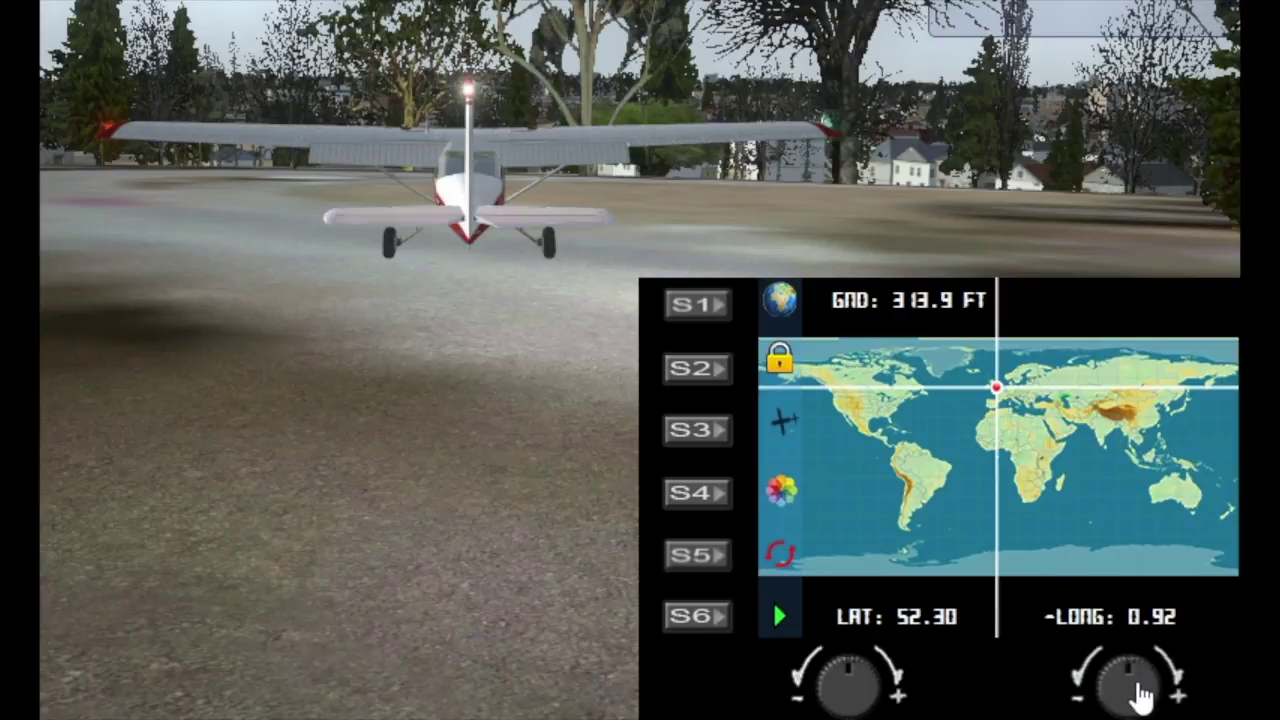
{"action": "left_click_drag", "start_coordinate": [1134, 680], "coordinate": [1140, 697]}
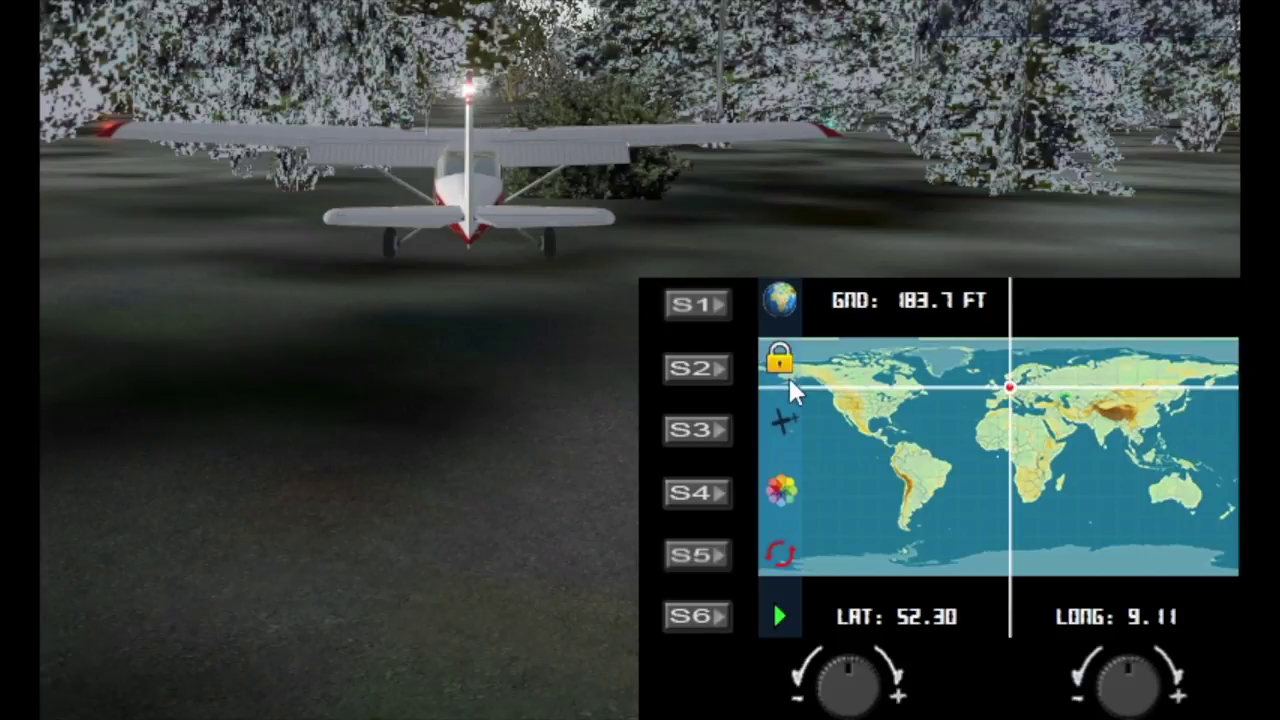
- Leave slew mode, dial the map target to LAT 20.78 / LONG 6.24, and teleport there
{"action": "left_click", "coordinate": [691, 369]}
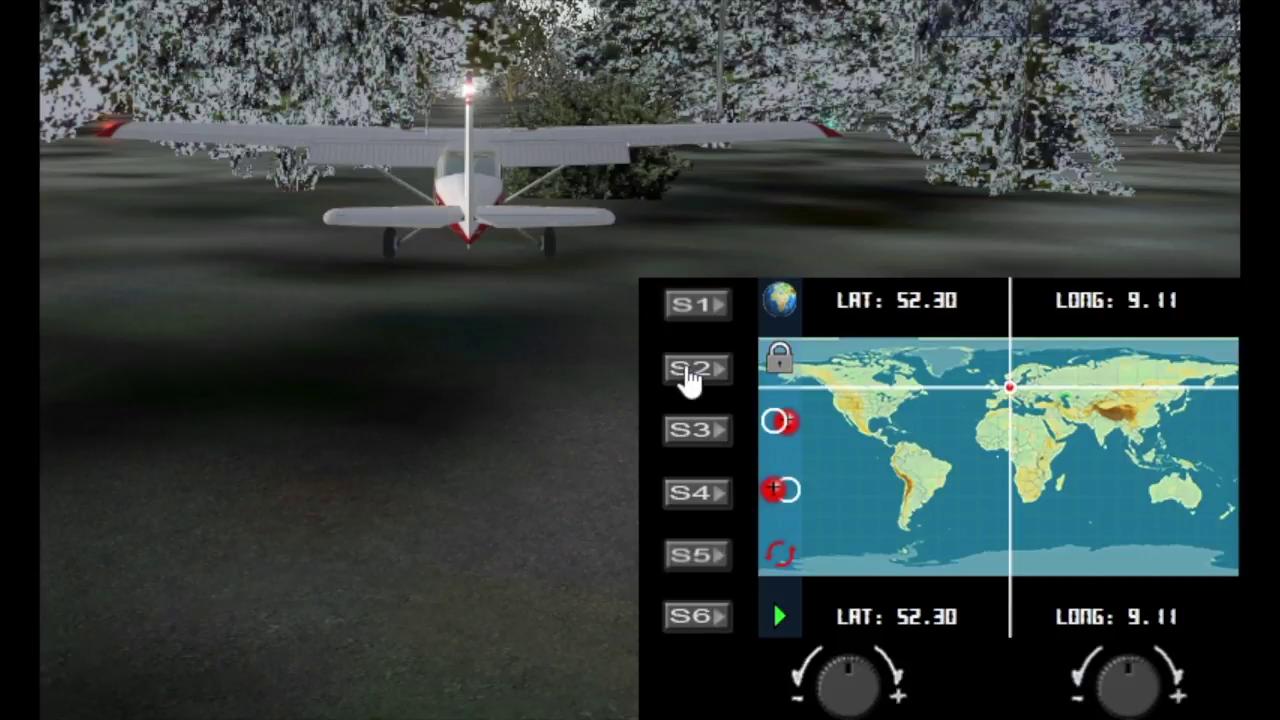
{"action": "left_click_drag", "start_coordinate": [1157, 686], "coordinate": [1138, 695]}
{"action": "left_click_drag", "start_coordinate": [897, 690], "coordinate": [862, 692]}
{"action": "left_click_drag", "start_coordinate": [1167, 690], "coordinate": [1162, 688]}
{"action": "left_click_drag", "start_coordinate": [849, 686], "coordinate": [878, 697]}
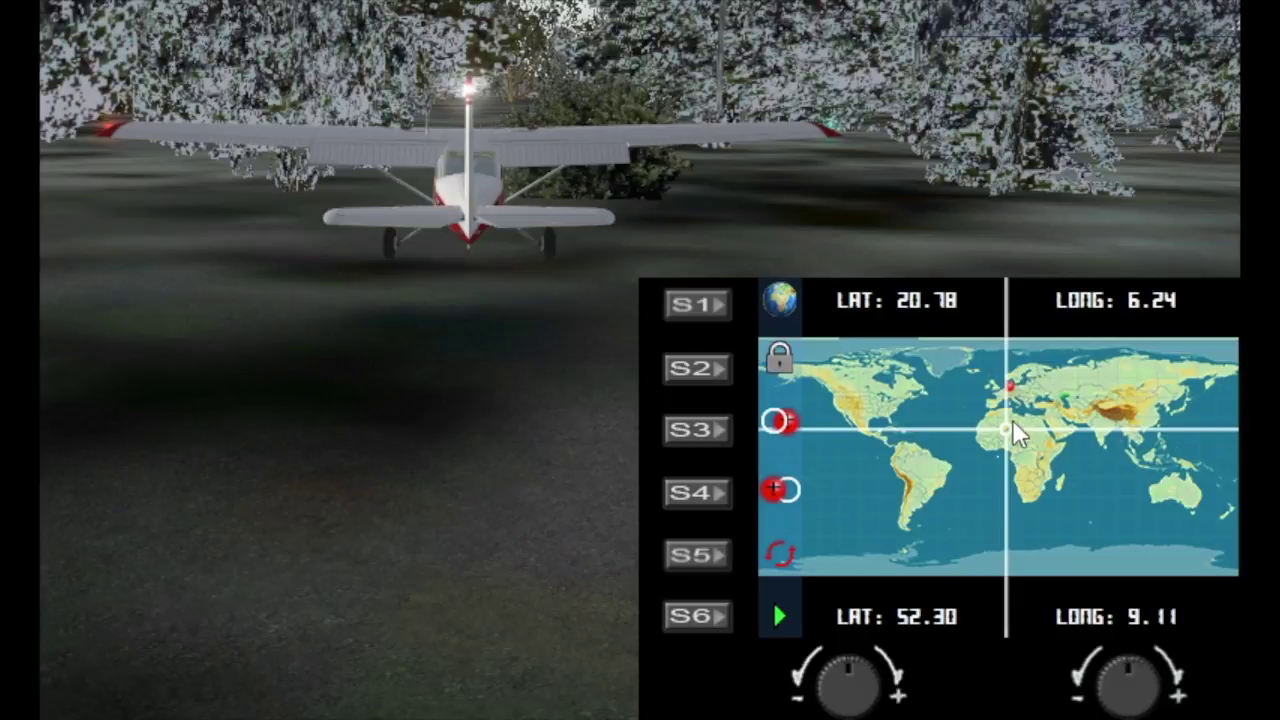
{"action": "left_click", "coordinate": [1009, 384]}
- Teleport to the target, scroll the knobs toward -9.30 / -45.32, then reset the crosshair to the aircraft
{"action": "left_click", "coordinate": [703, 498]}
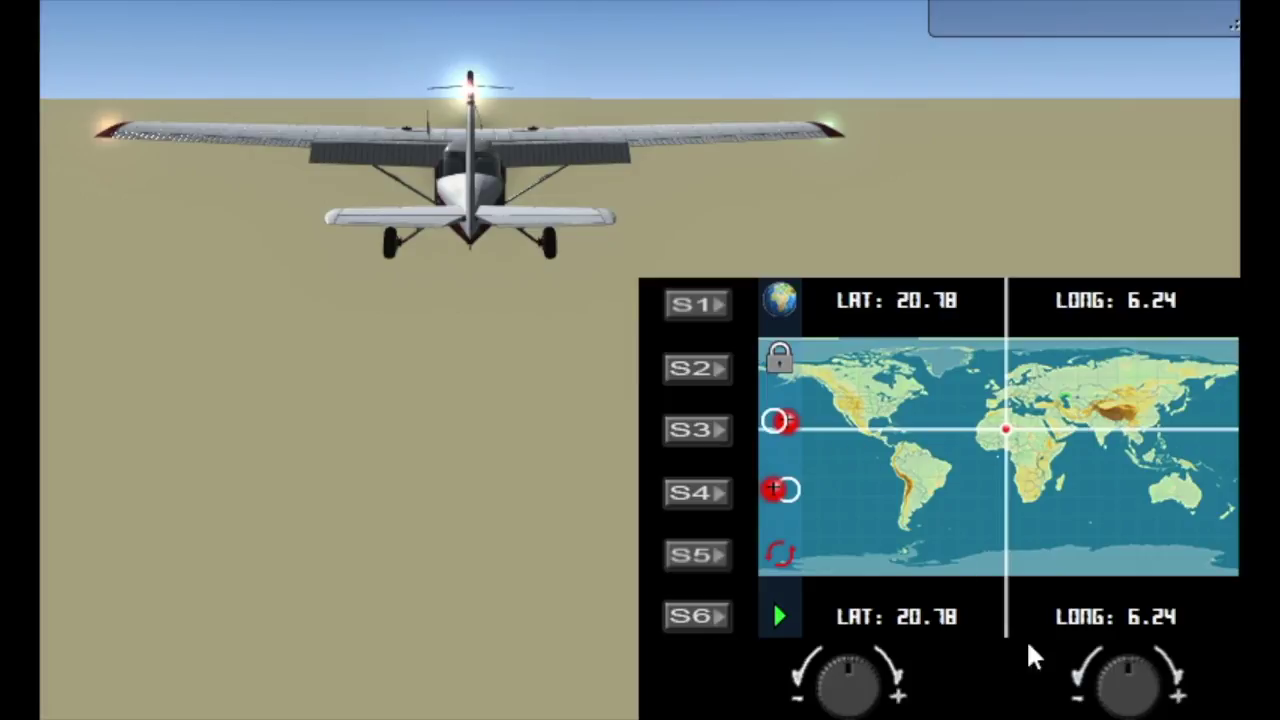
{"action": "scroll", "coordinate": [1123, 700], "scroll_direction": "up", "scroll_amount": 3}
{"action": "scroll", "coordinate": [1120, 698], "scroll_direction": "down", "scroll_amount": 6}
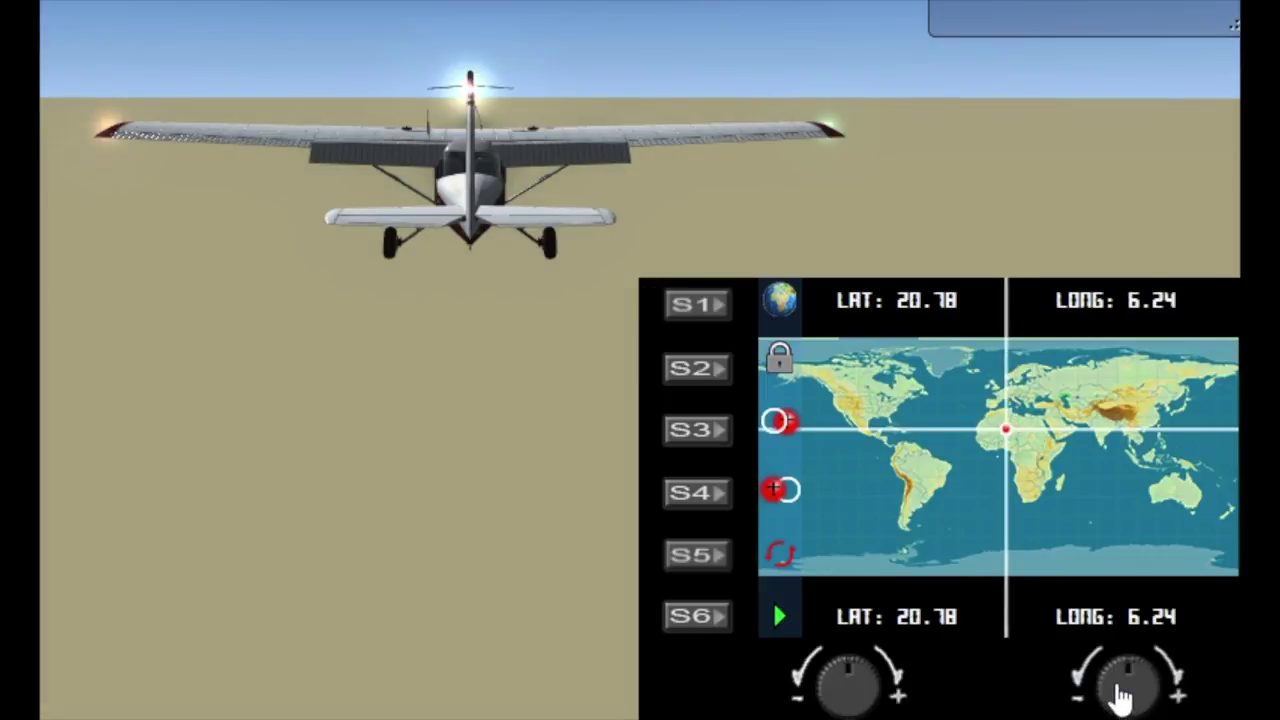
{"action": "scroll", "coordinate": [1117, 695], "scroll_direction": "down", "scroll_amount": 10}
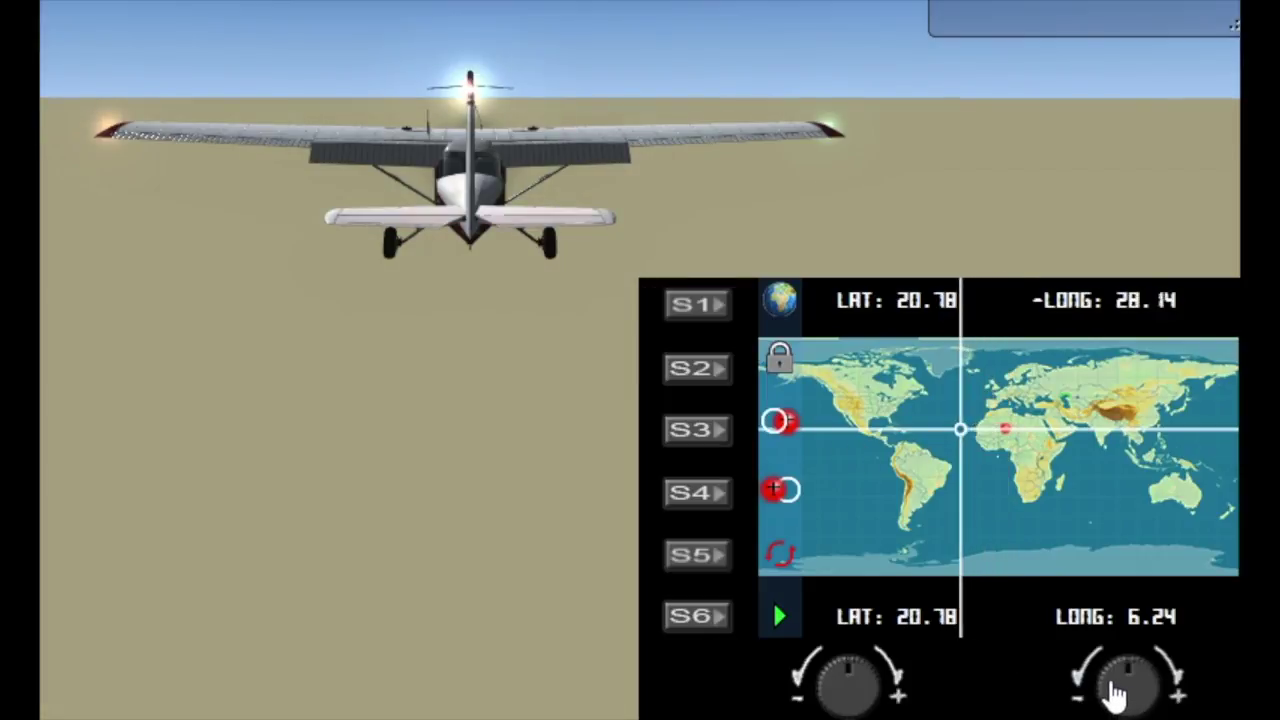
{"action": "scroll", "coordinate": [1117, 695], "scroll_direction": "down", "scroll_amount": 2}
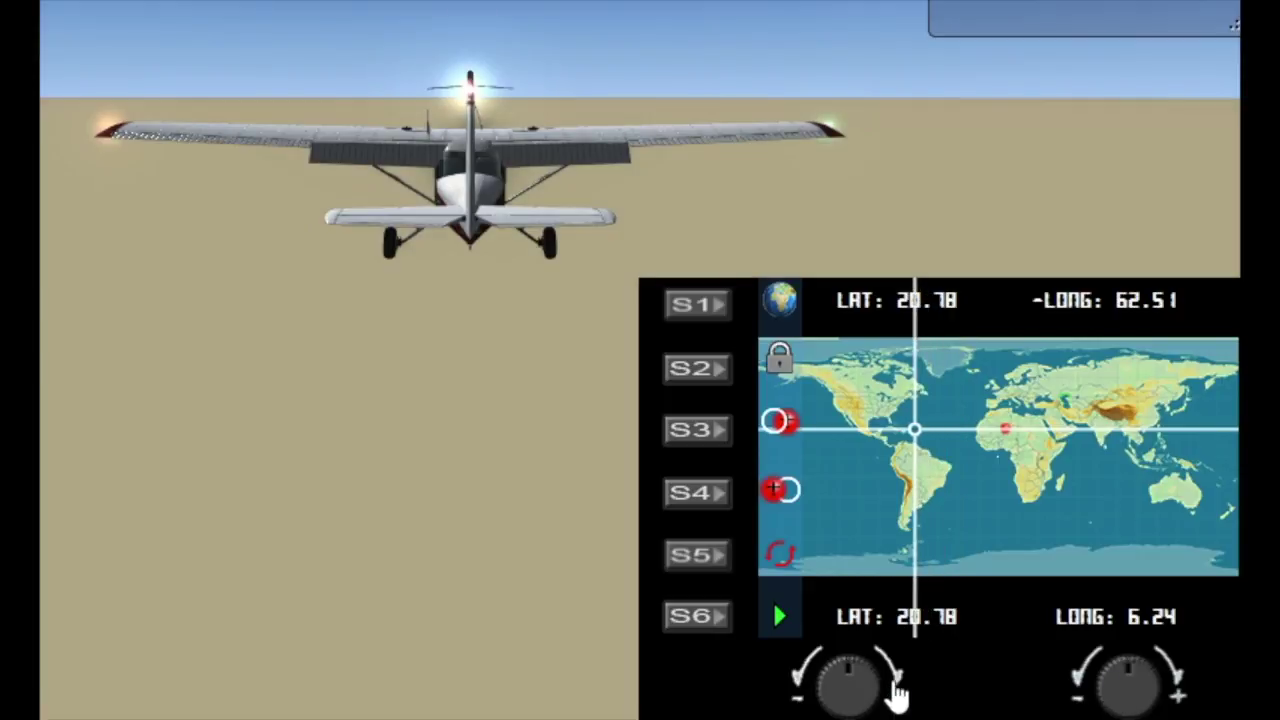
{"action": "scroll", "coordinate": [894, 686], "scroll_direction": "down", "scroll_amount": 5}
{"action": "scroll", "coordinate": [889, 688], "scroll_direction": "down", "scroll_amount": 8}
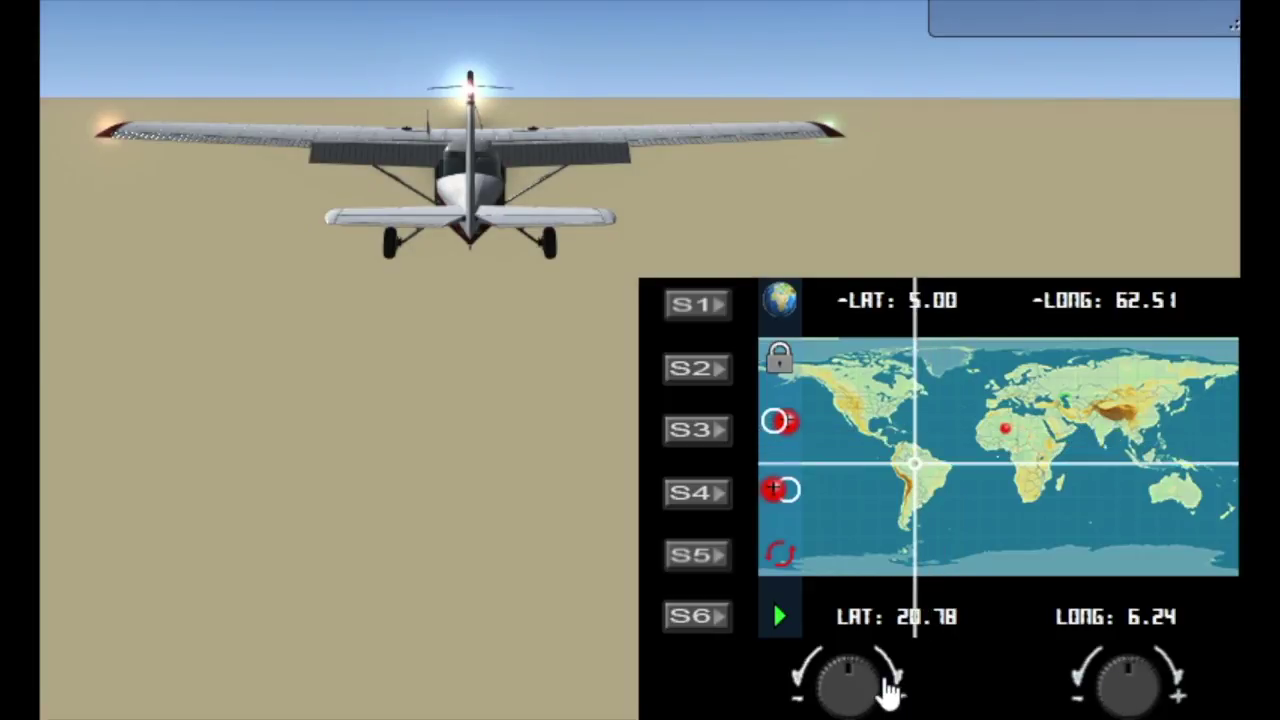
{"action": "scroll", "coordinate": [889, 690], "scroll_direction": "down", "scroll_amount": 2}
{"action": "scroll", "coordinate": [1152, 688], "scroll_direction": "up", "scroll_amount": 3}
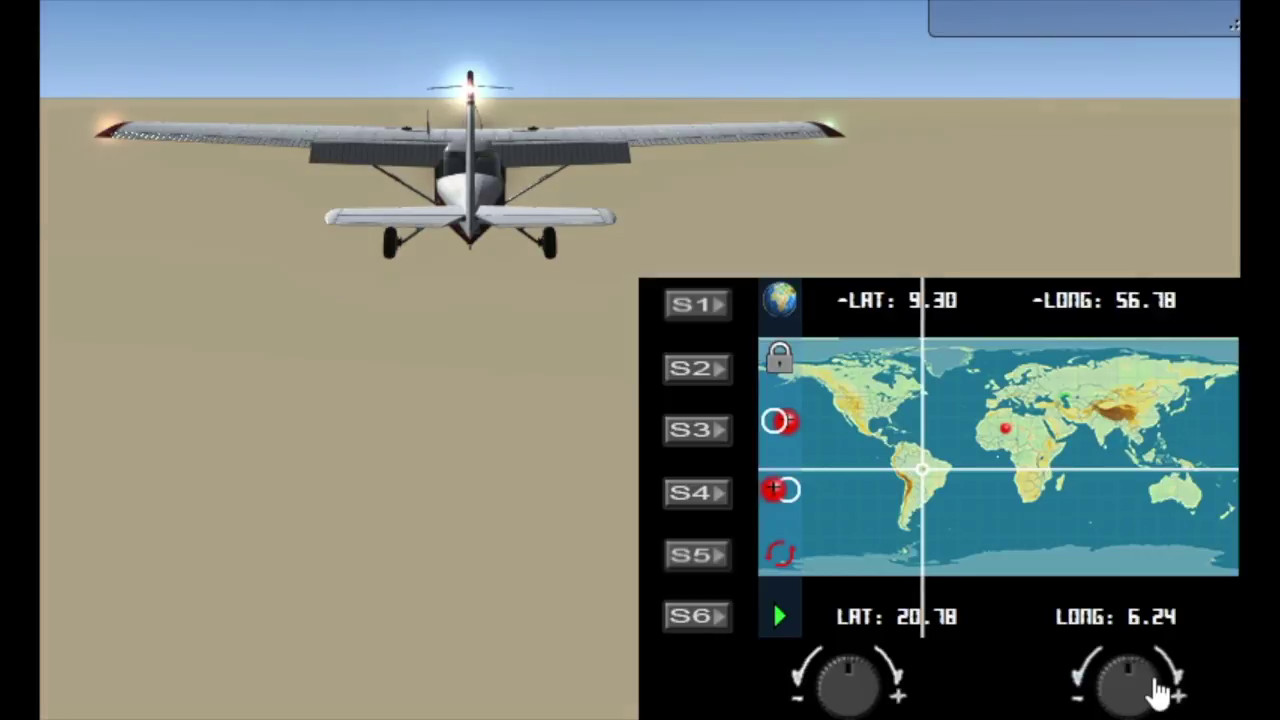
{"action": "scroll", "coordinate": [1157, 690], "scroll_direction": "up", "scroll_amount": 1}
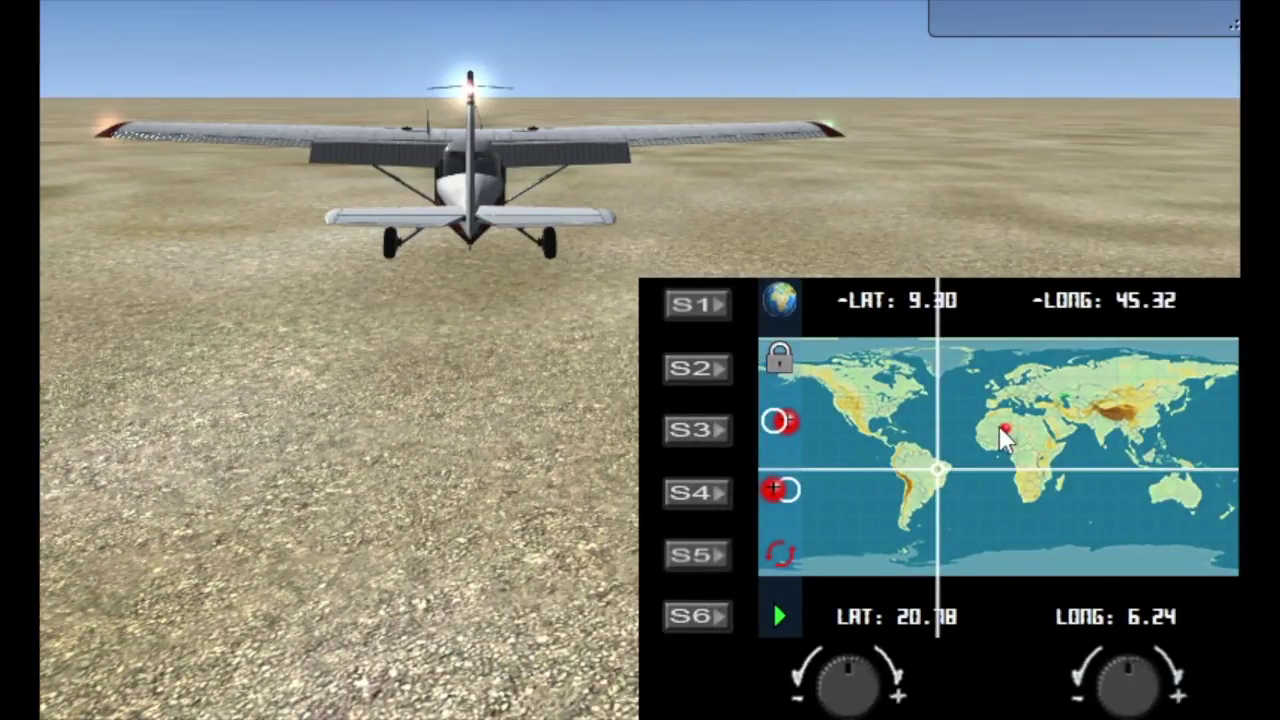
{"action": "left_click", "coordinate": [695, 432]}
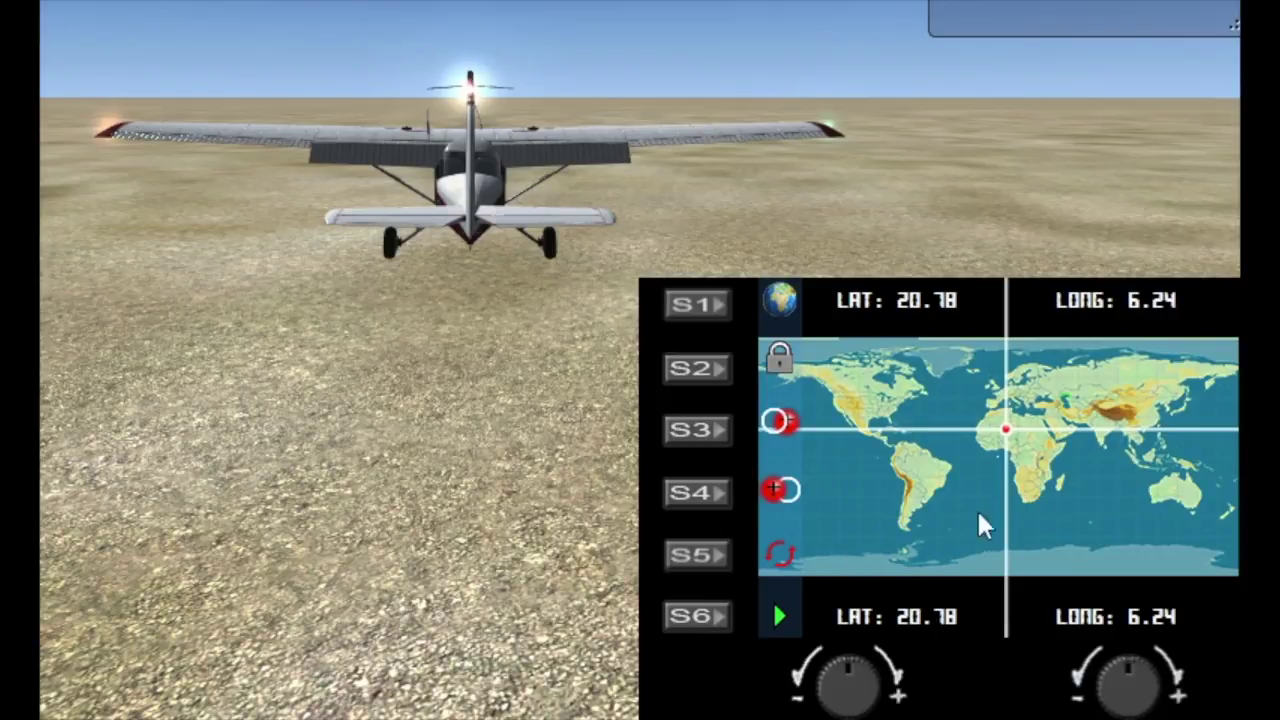
- Dial the map target to LAT -19.32 / LONG 46.35 and teleport the Cessna there
{"action": "left_click_drag", "start_coordinate": [1109, 700], "coordinate": [1150, 690]}
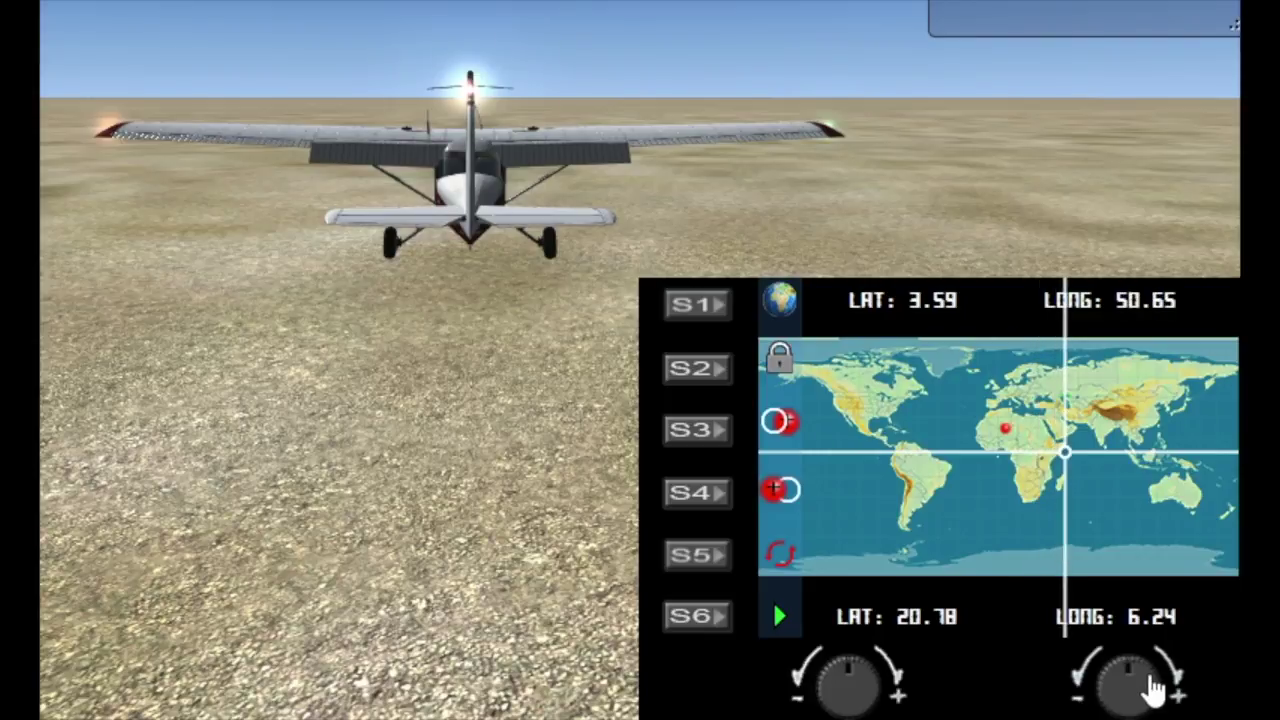
{"action": "left_click_drag", "start_coordinate": [862, 702], "coordinate": [862, 702]}
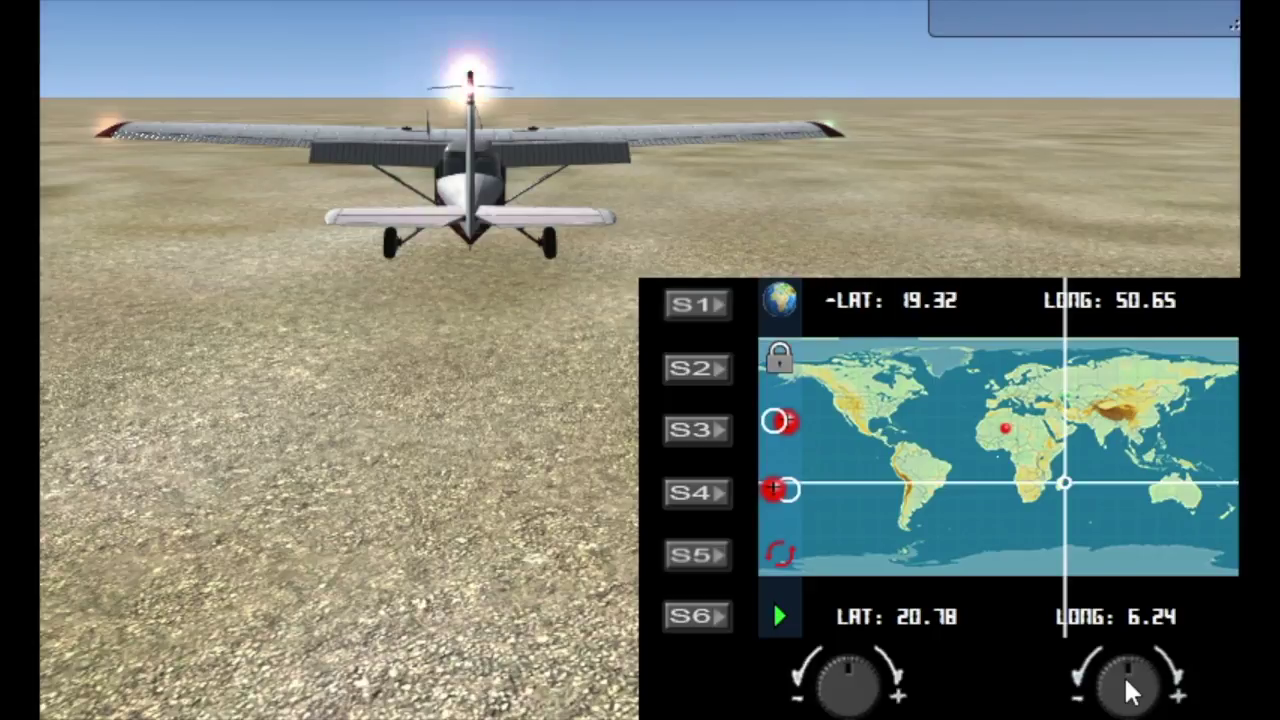
{"action": "left_click", "coordinate": [1108, 700]}
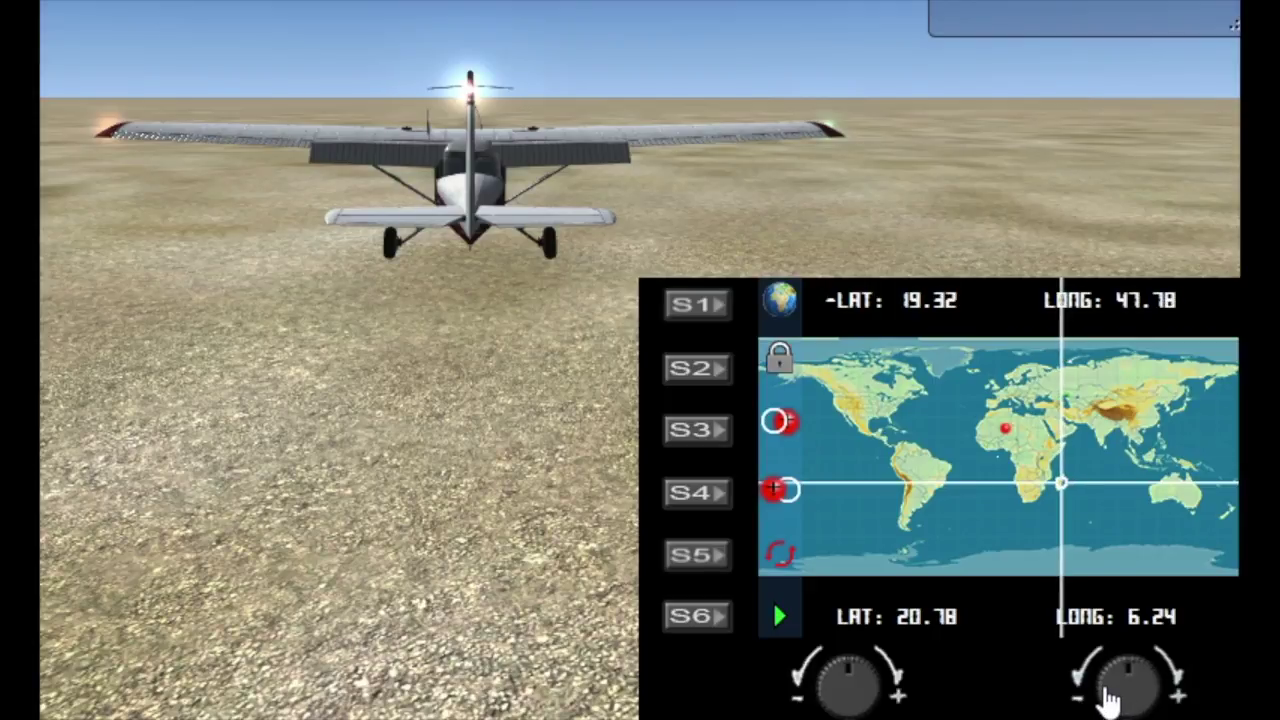
{"action": "left_click", "coordinate": [1106, 699]}
{"action": "left_click", "coordinate": [690, 497]}
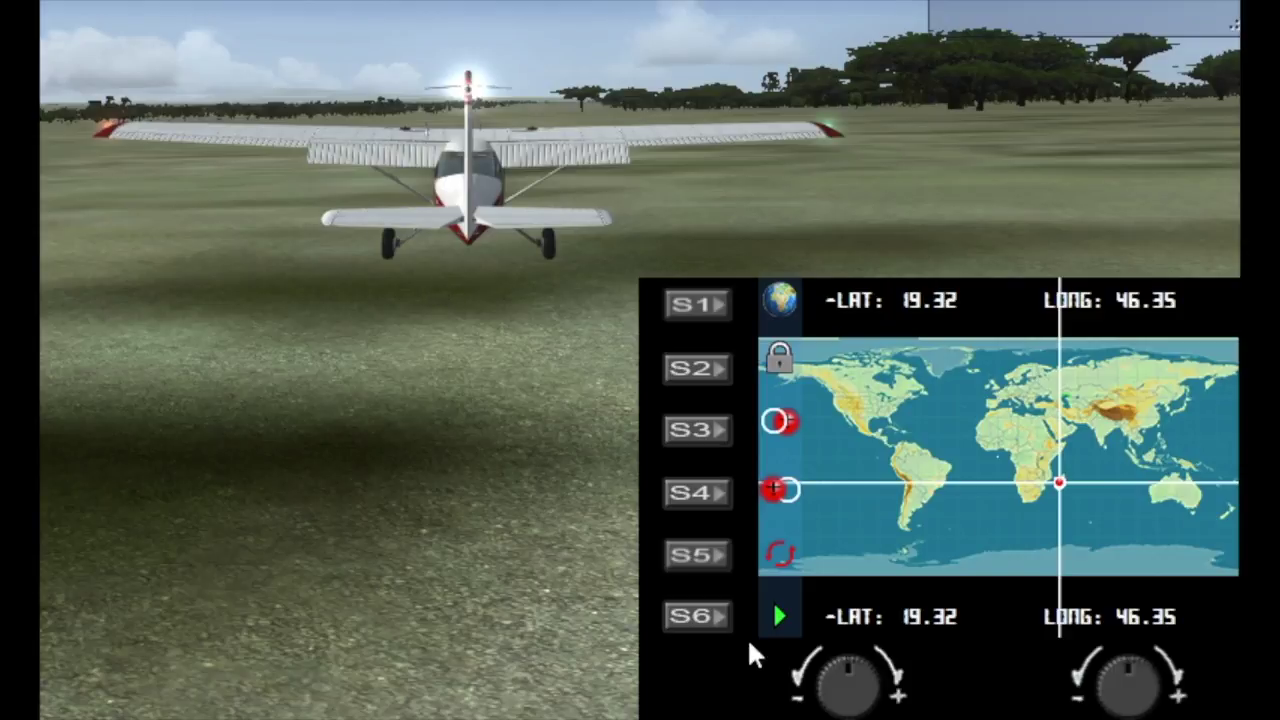
- Lift the Cessna into the air and slew it east to longitude 22.00 at about 3,200 ft
{"action": "left_click", "coordinate": [695, 618]}
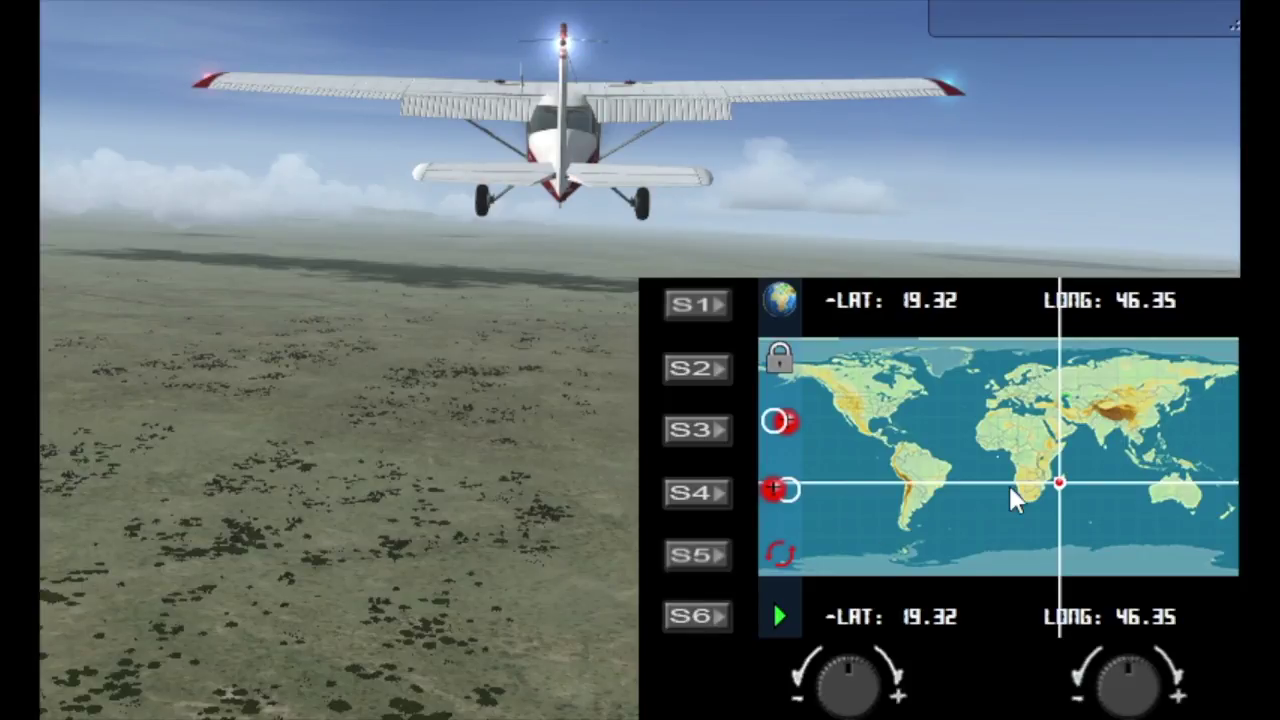
{"action": "left_click", "coordinate": [704, 374]}
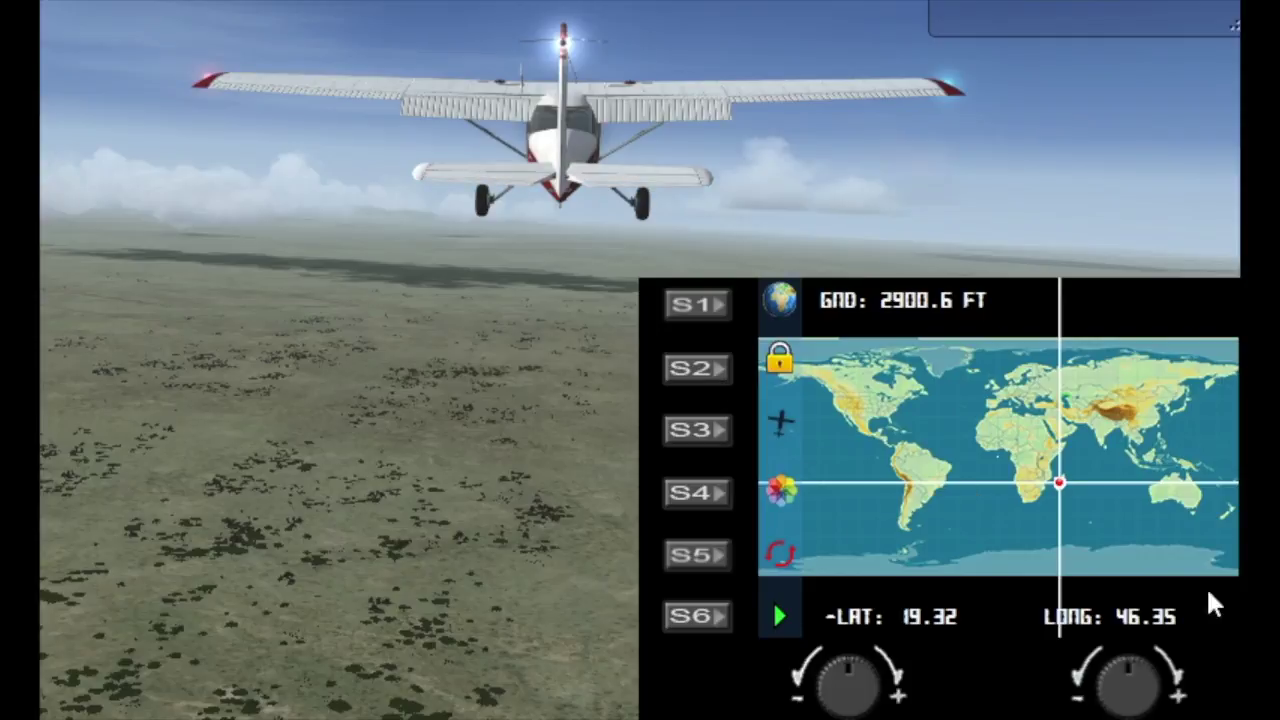
{"action": "mouse_move", "coordinate": [1155, 708]}
{"action": "left_mouse_down"}
{"action": "mouse_move", "coordinate": [1146, 703]}
{"action": "mouse_move", "coordinate": [1168, 702]}
{"action": "left_mouse_up"}
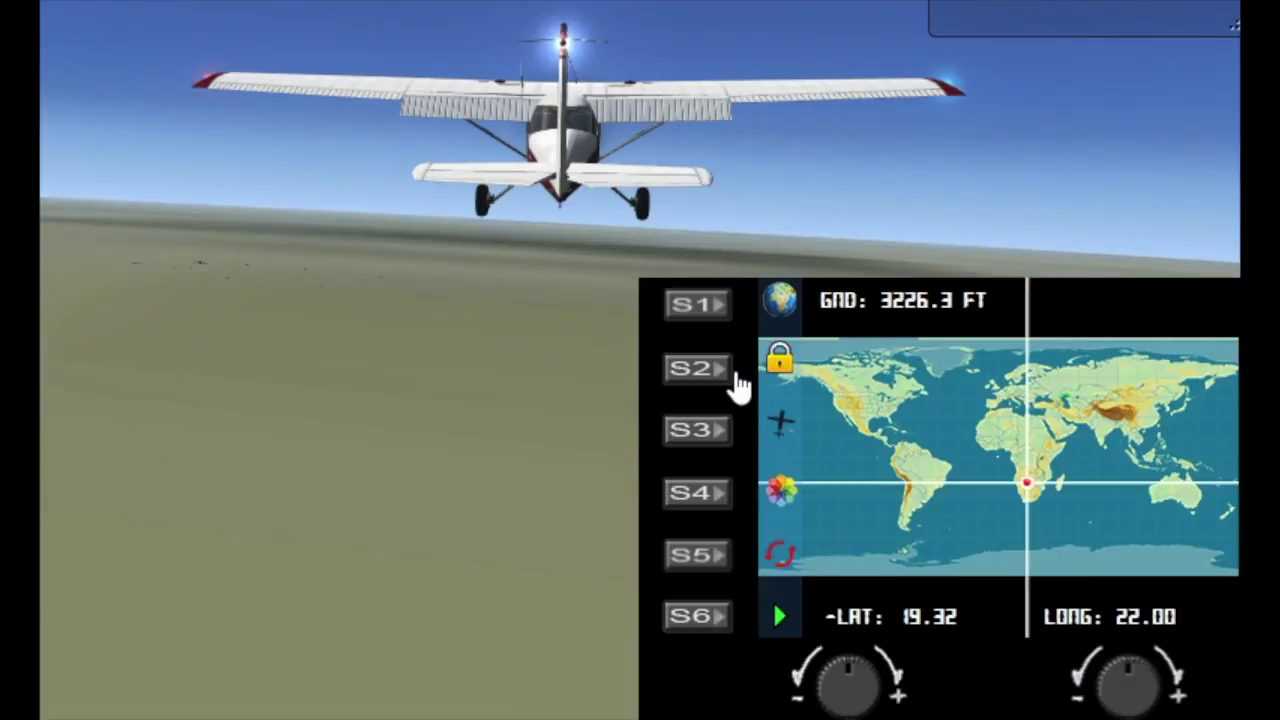
{"action": "left_click", "coordinate": [708, 380]}
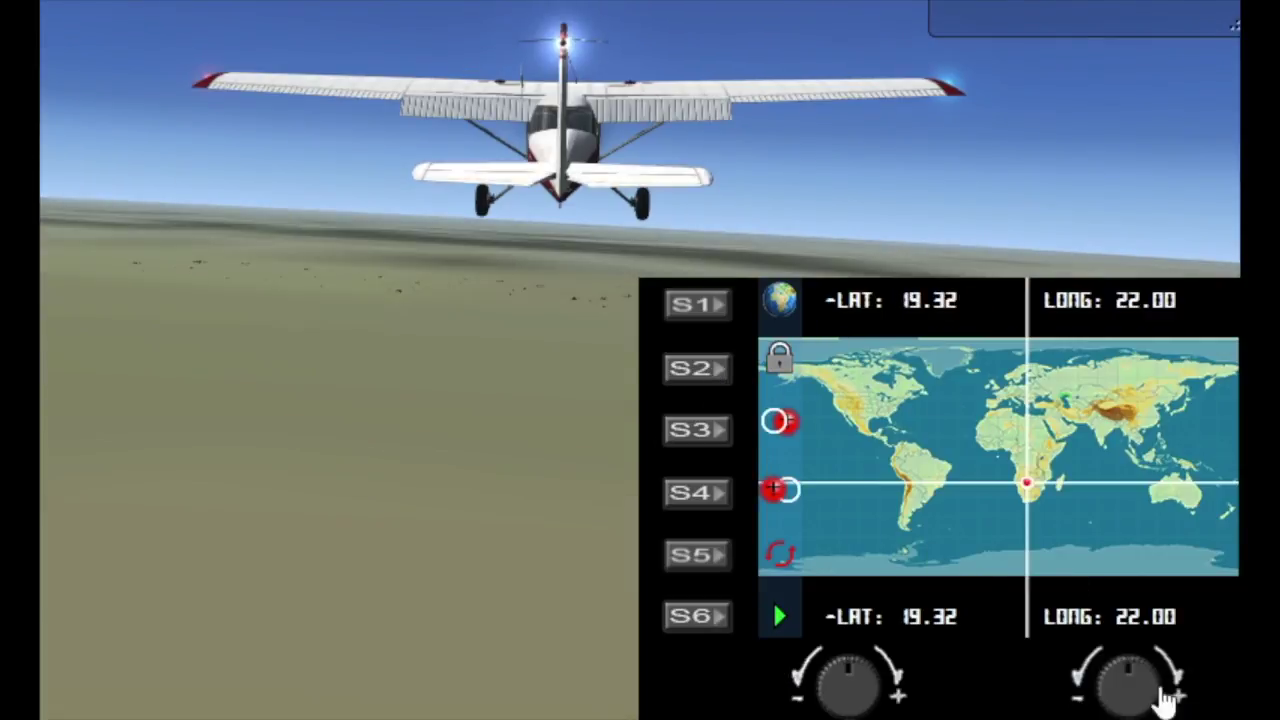
- Dial the target to LAT -26.49 / LONG 142.32 and teleport the Cessna to night-time Australia
{"action": "mouse_move", "coordinate": [1157, 689]}
{"action": "left_mouse_down"}
{"action": "mouse_move", "coordinate": [1143, 683]}
{"action": "mouse_move", "coordinate": [1170, 708]}
{"action": "mouse_move", "coordinate": [1160, 705]}
{"action": "left_mouse_up"}
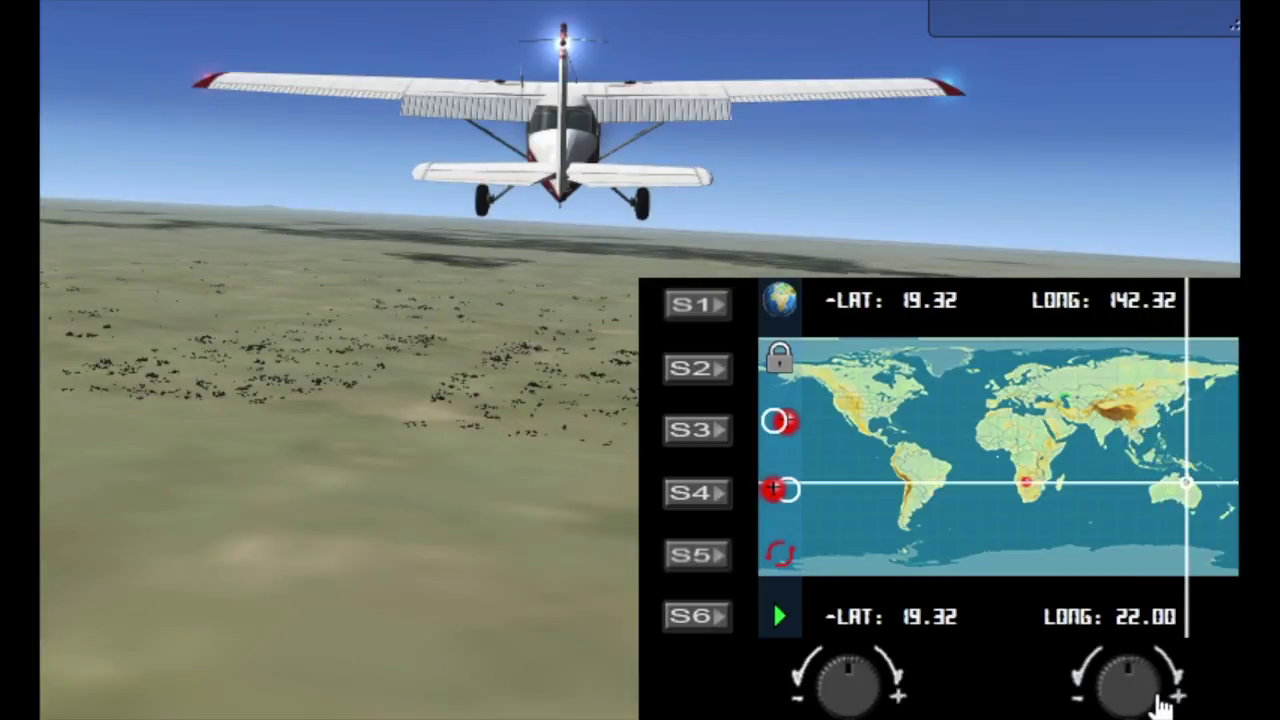
{"action": "left_click_drag", "start_coordinate": [868, 703], "coordinate": [860, 700]}
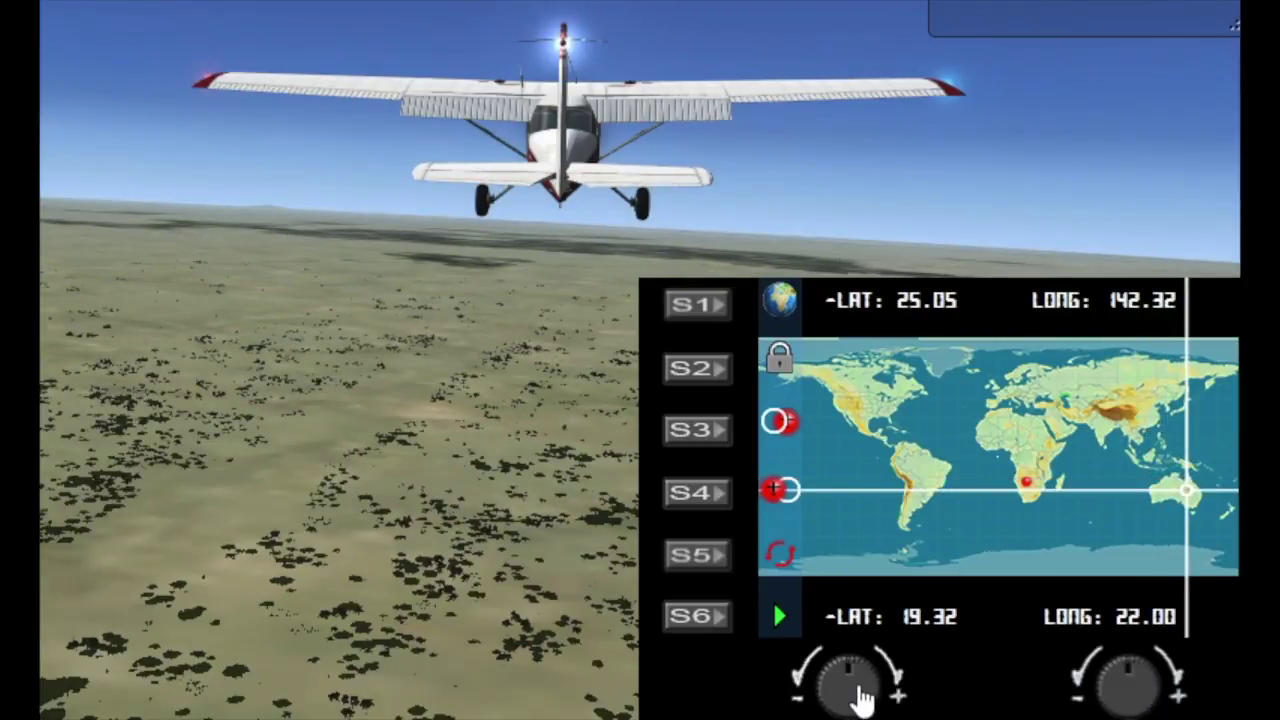
{"action": "left_click", "coordinate": [695, 494]}
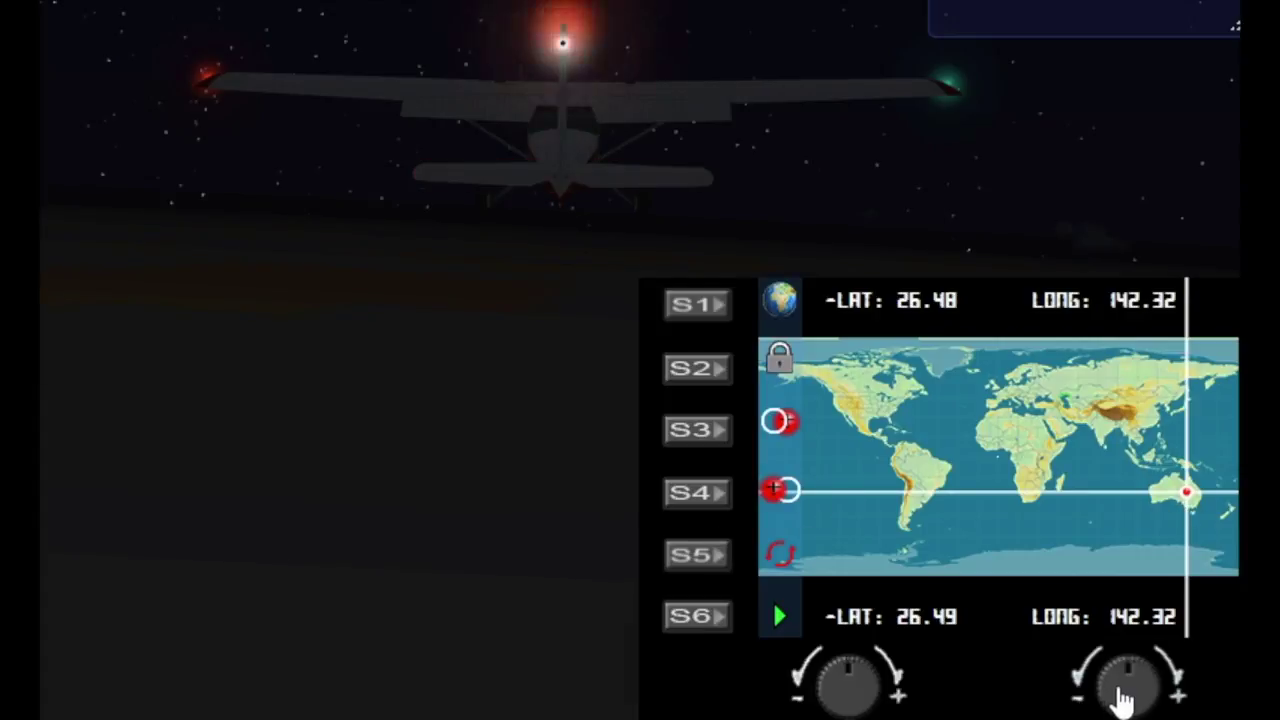
- Scroll the knobs to LAT 55.16 / LONG -3.79 and teleport the Cessna there
{"action": "scroll", "coordinate": [1123, 694], "scroll_direction": "up", "scroll_amount": 2}
{"action": "scroll", "coordinate": [1123, 694], "scroll_direction": "down", "scroll_amount": 5}
{"action": "scroll", "coordinate": [1123, 697], "scroll_direction": "down", "scroll_amount": 8}
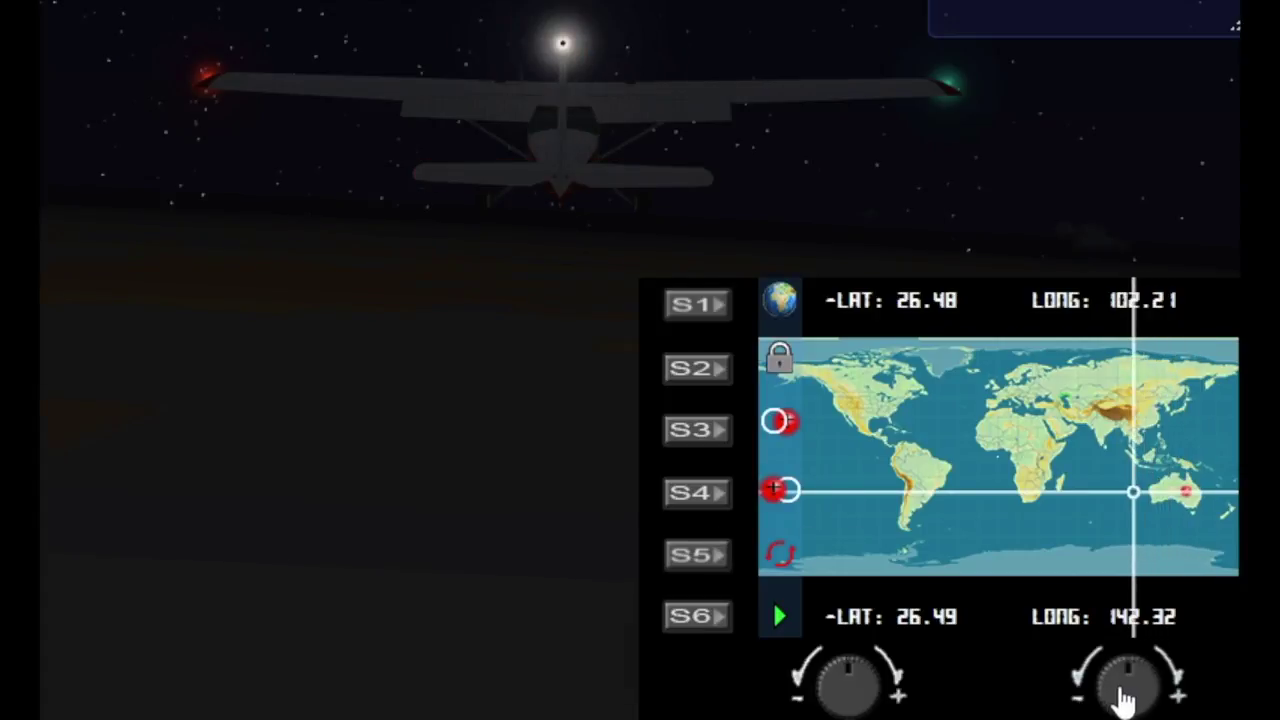
{"action": "scroll", "coordinate": [1123, 697], "scroll_direction": "down", "scroll_amount": 8}
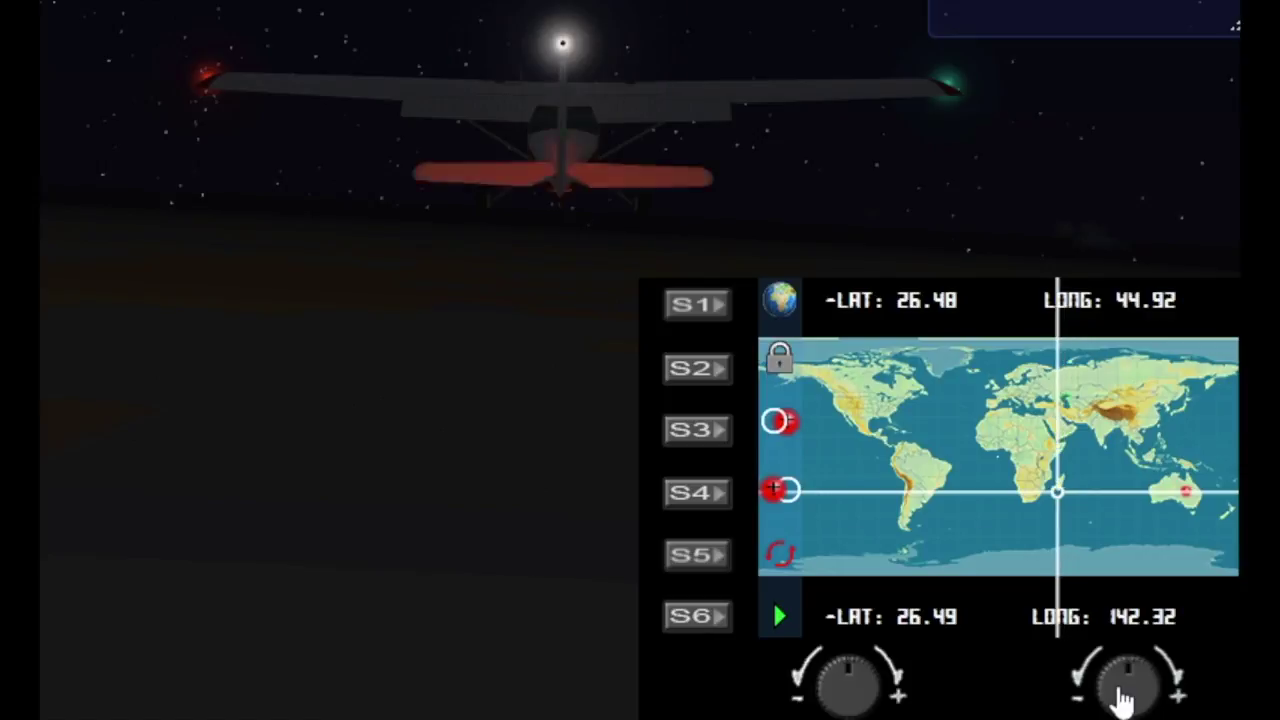
{"action": "scroll", "coordinate": [1123, 697], "scroll_direction": "down", "scroll_amount": 1}
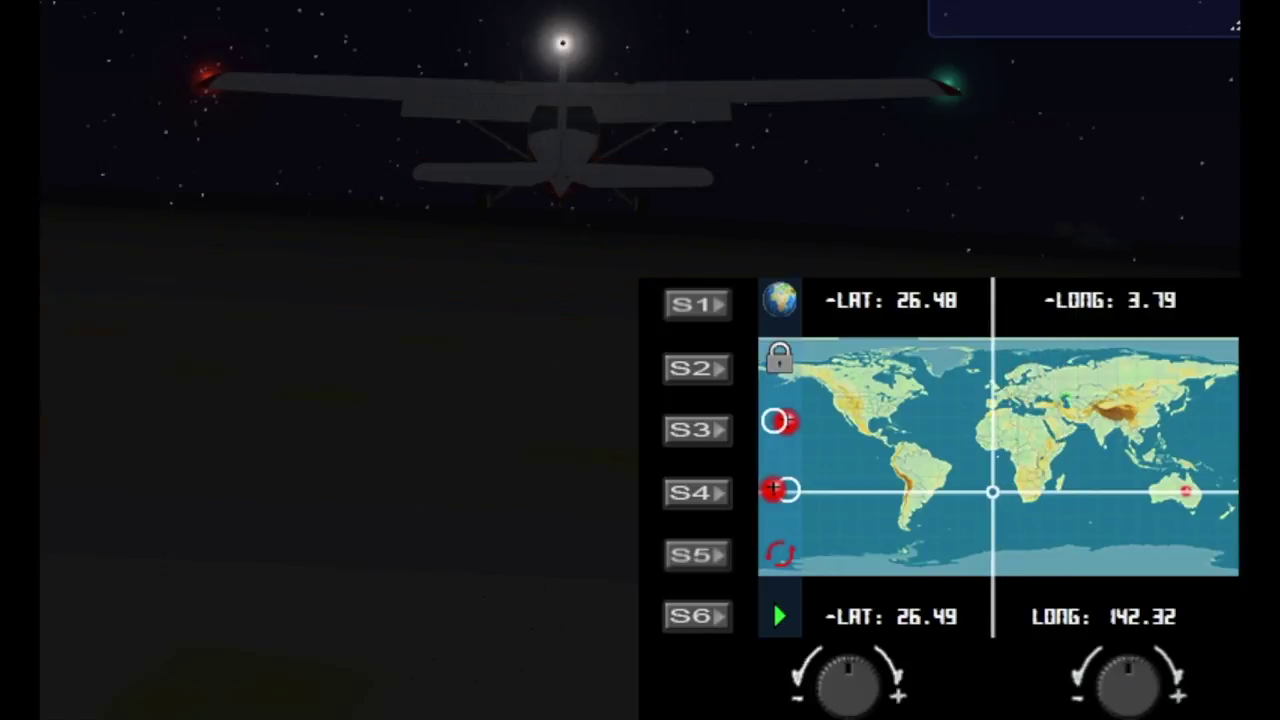
{"action": "scroll", "coordinate": [866, 682], "scroll_direction": "down", "scroll_amount": 3}
{"action": "scroll", "coordinate": [873, 682], "scroll_direction": "down", "scroll_amount": 8}
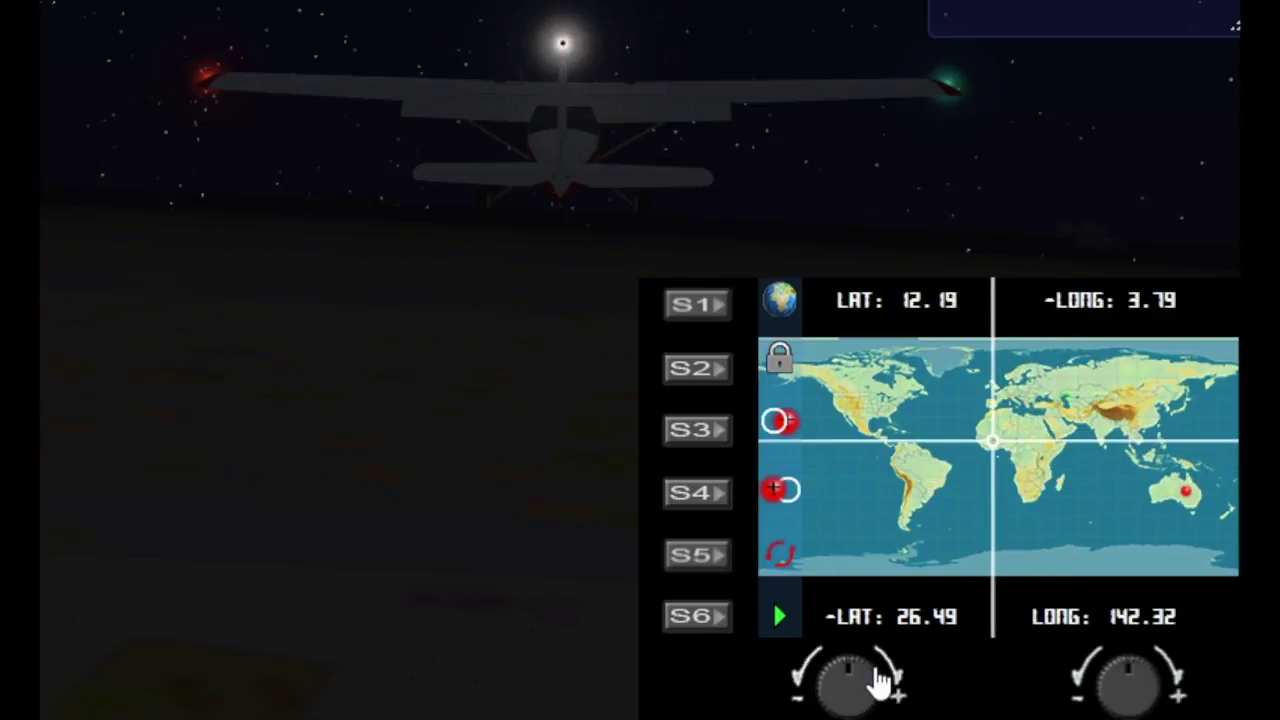
{"action": "scroll", "coordinate": [893, 683], "scroll_direction": "down", "scroll_amount": 1}
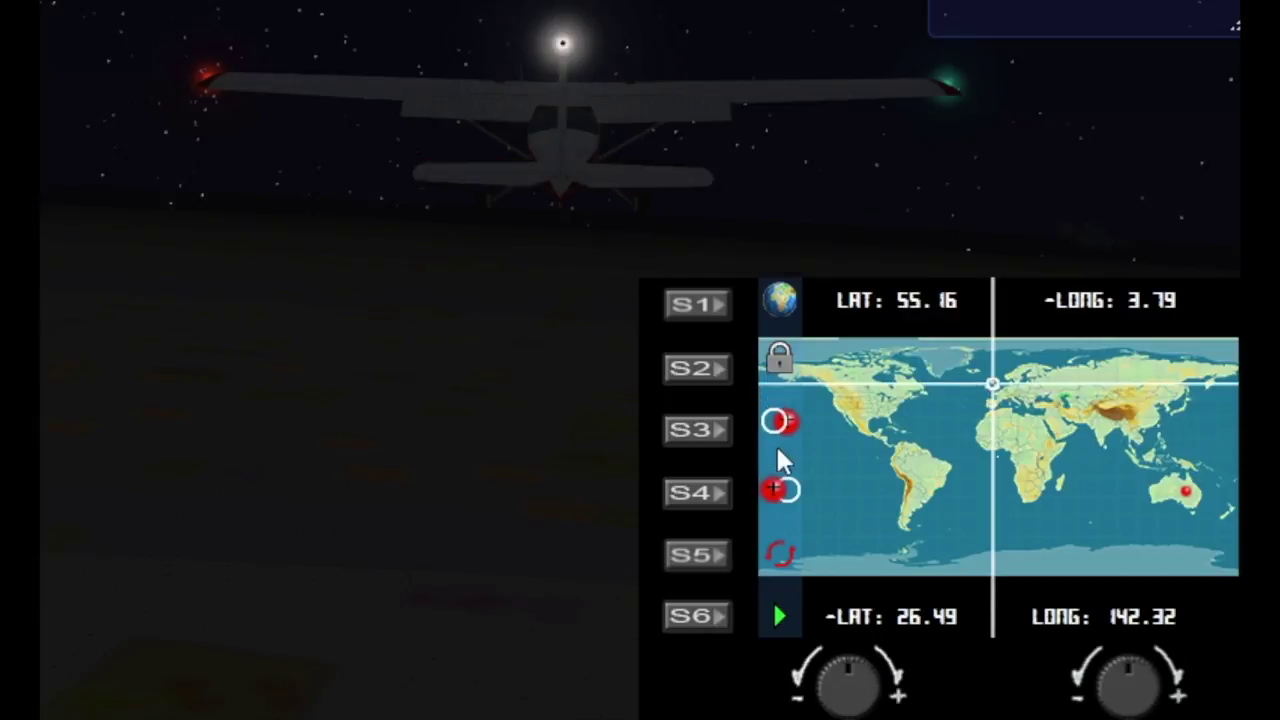
{"action": "left_click", "coordinate": [711, 503]}
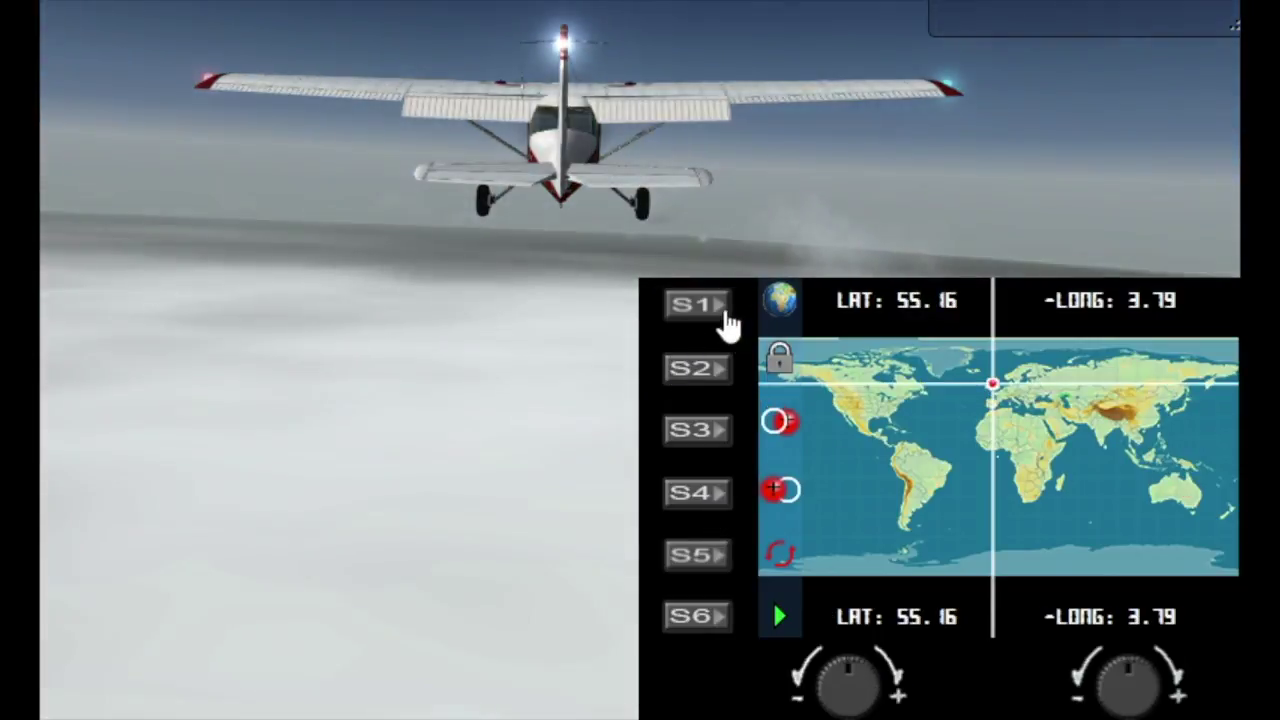
- Zoom the map onto Europe, dial in 51.27 / 0.45, teleport, and reload the scenery
{"action": "left_click", "coordinate": [700, 314]}
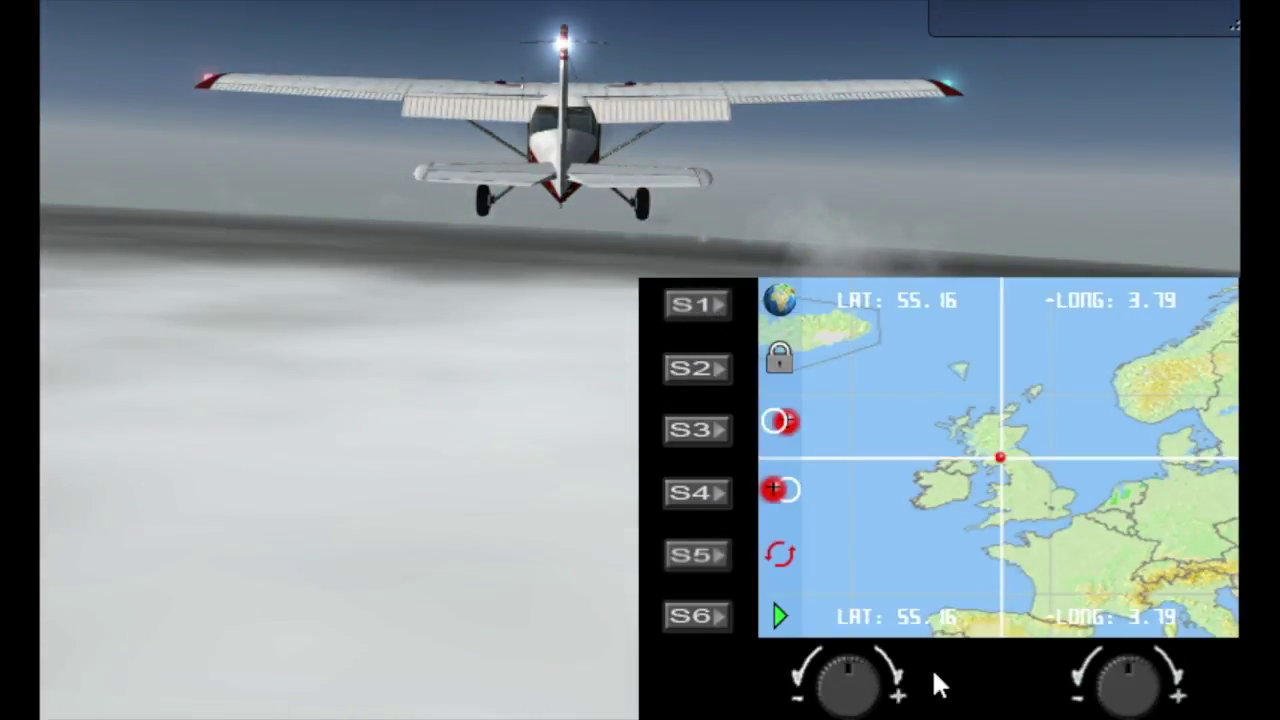
{"action": "scroll", "coordinate": [1141, 686], "scroll_direction": "down", "scroll_amount": 3}
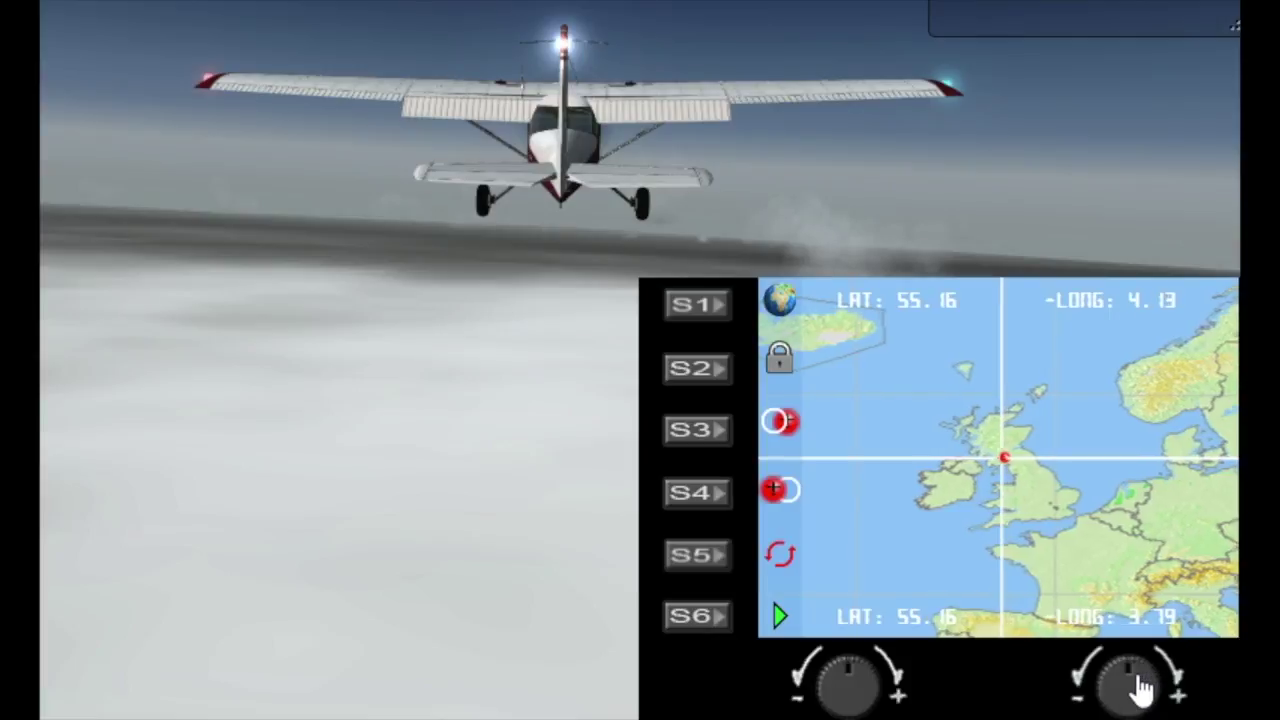
{"action": "scroll", "coordinate": [1140, 678], "scroll_direction": "up", "scroll_amount": 4}
{"action": "scroll", "coordinate": [1141, 676], "scroll_direction": "up", "scroll_amount": 5}
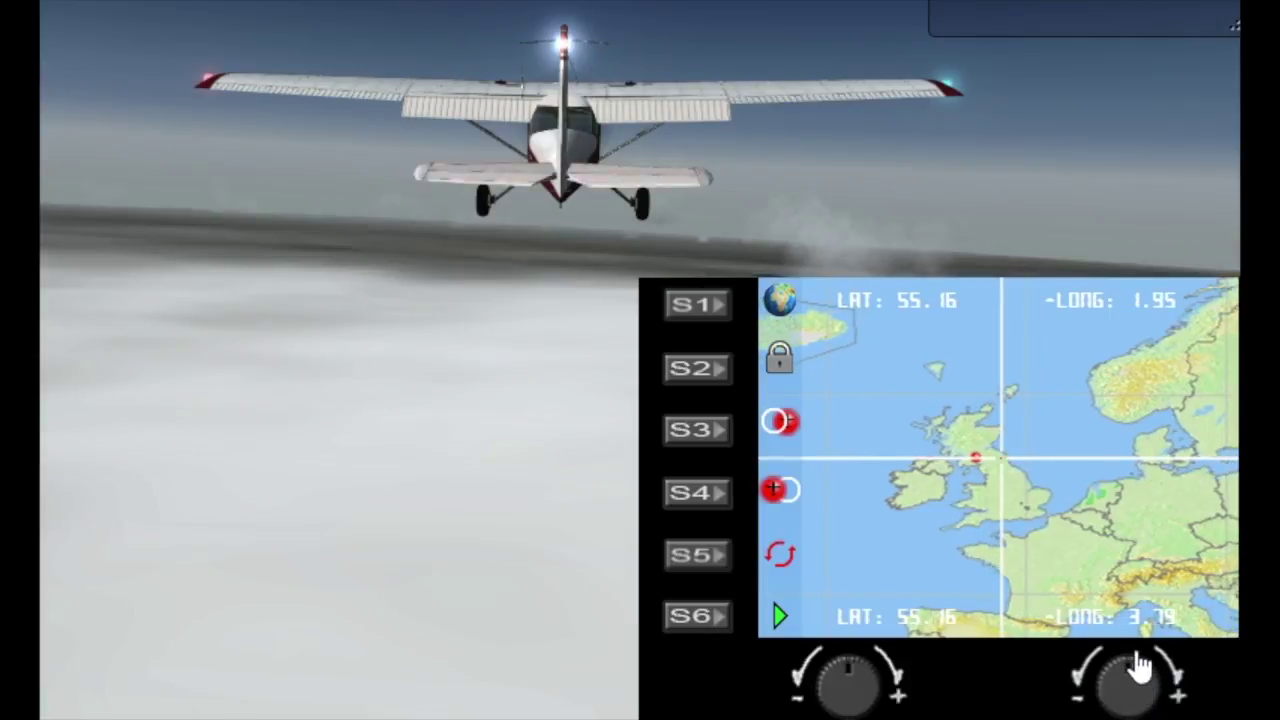
{"action": "scroll", "coordinate": [1150, 700], "scroll_direction": "up", "scroll_amount": 1}
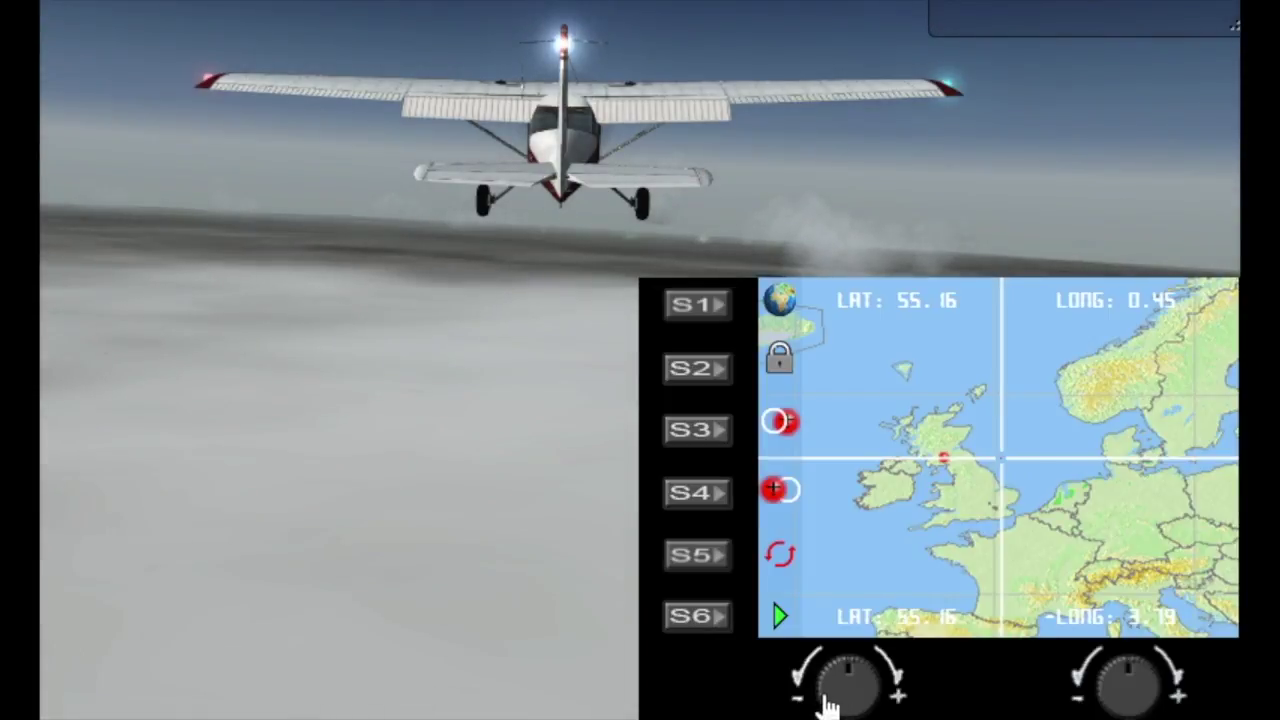
{"action": "scroll", "coordinate": [828, 700], "scroll_direction": "down", "scroll_amount": 6}
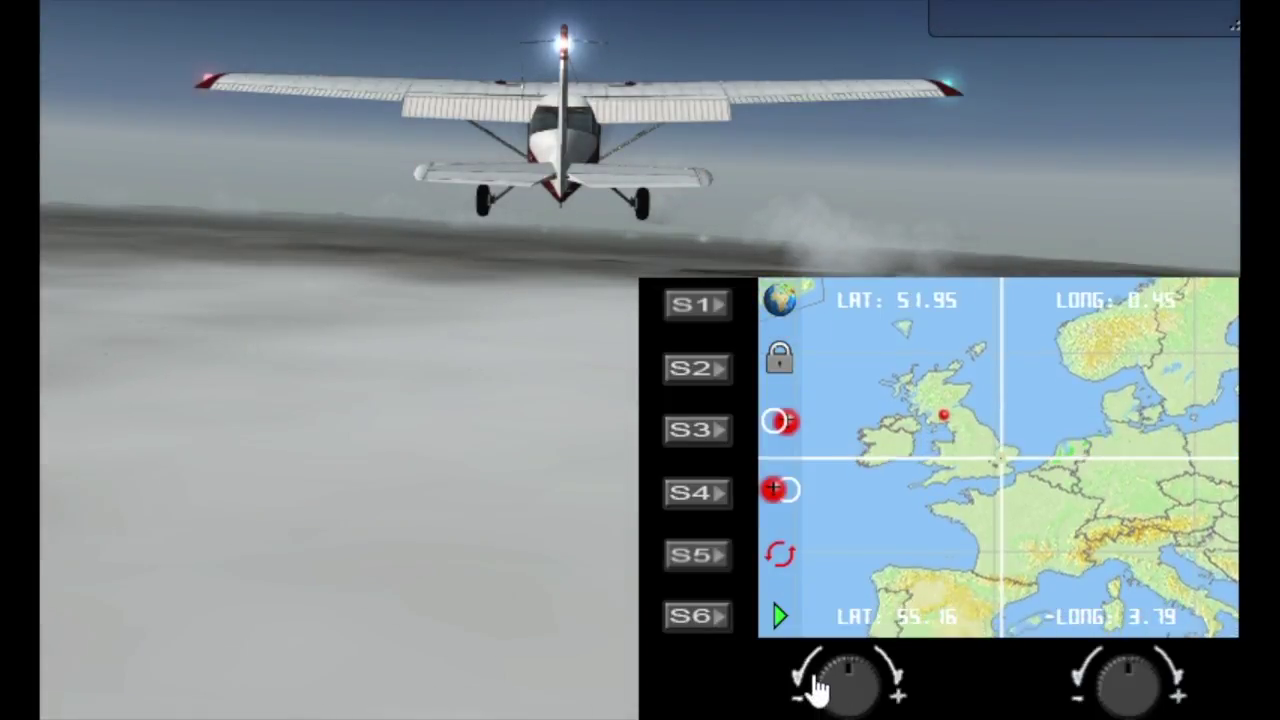
{"action": "scroll", "coordinate": [820, 690], "scroll_direction": "down", "scroll_amount": 3}
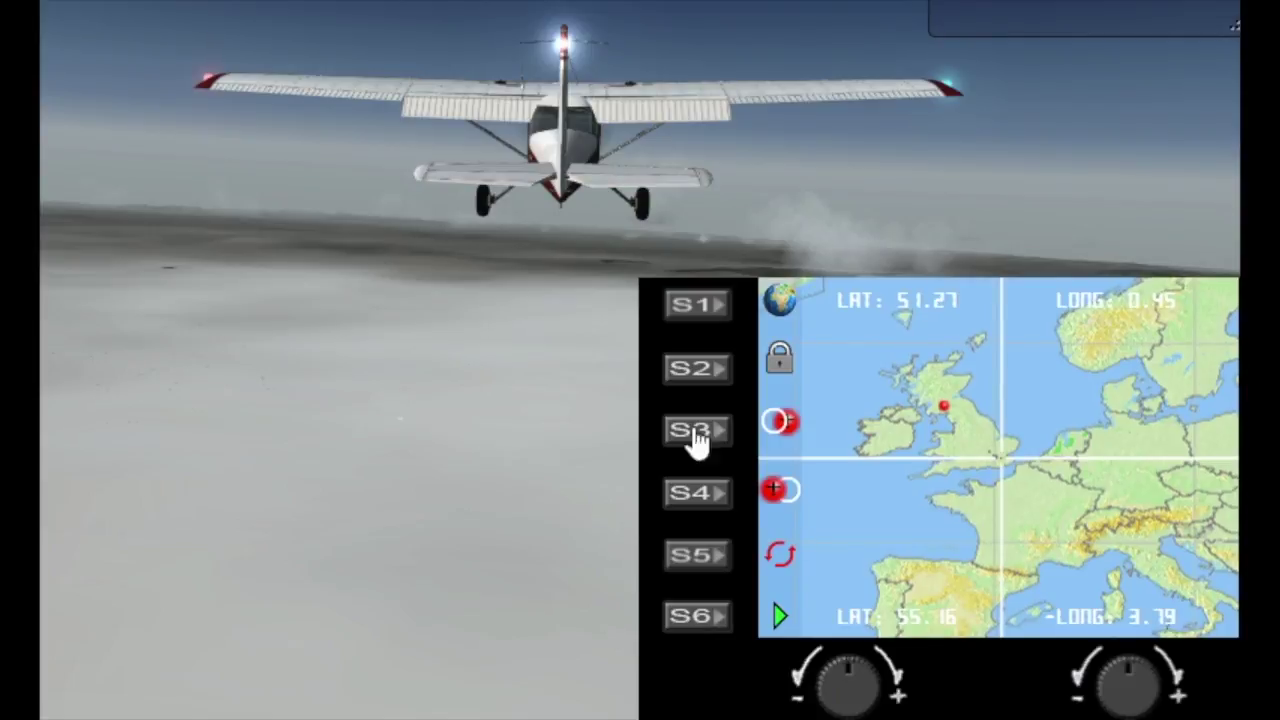
{"action": "left_click", "coordinate": [687, 492]}
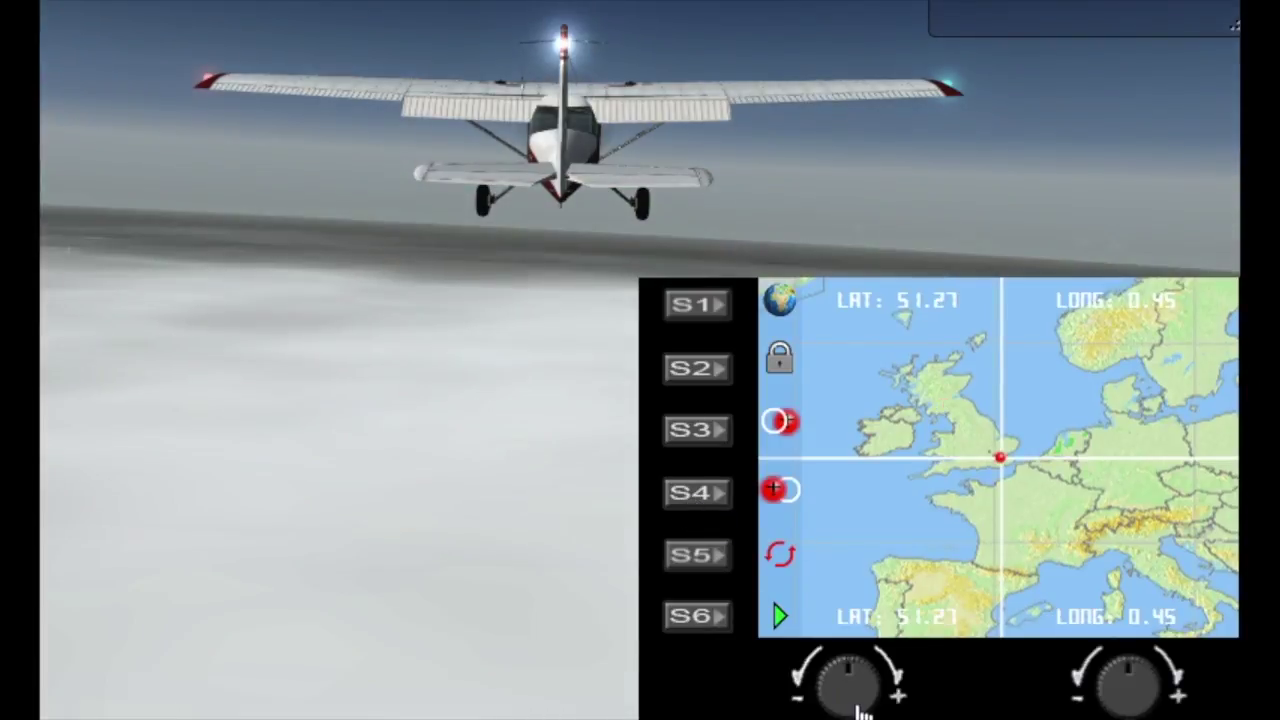
{"action": "left_click", "coordinate": [699, 557]}
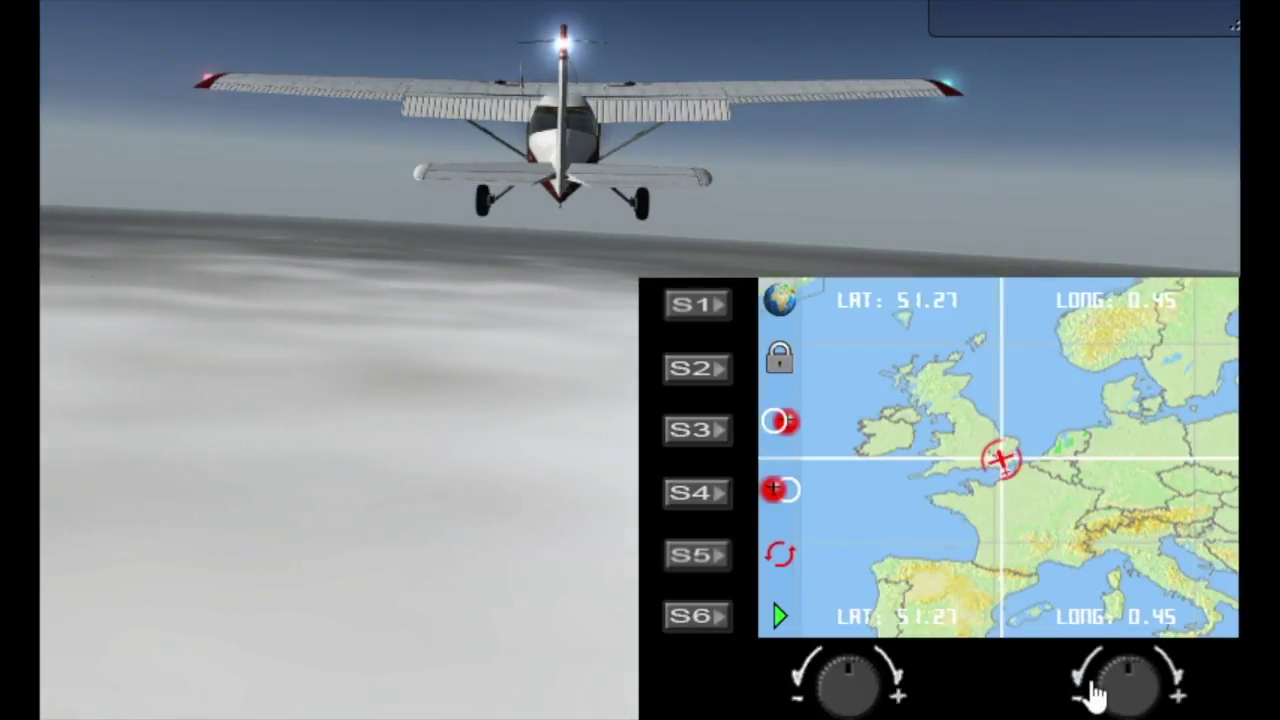
- Reload the scenery to show farmland, then move the map target to LAT 49.55 / LONG -0.69
{"action": "left_click", "coordinate": [694, 566]}
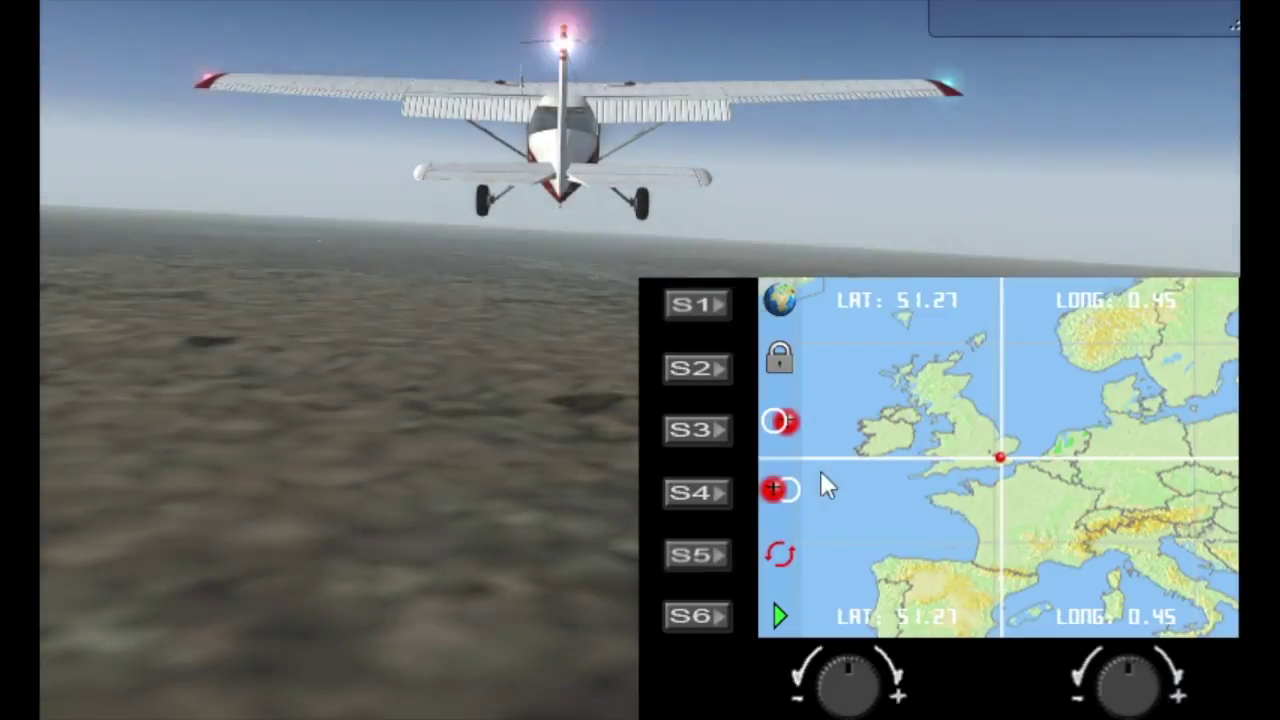
{"action": "left_click_drag", "start_coordinate": [1134, 668], "coordinate": [1147, 672]}
{"action": "left_click_drag", "start_coordinate": [871, 691], "coordinate": [860, 690]}
{"action": "left_click_drag", "start_coordinate": [1138, 688], "coordinate": [1056, 716]}
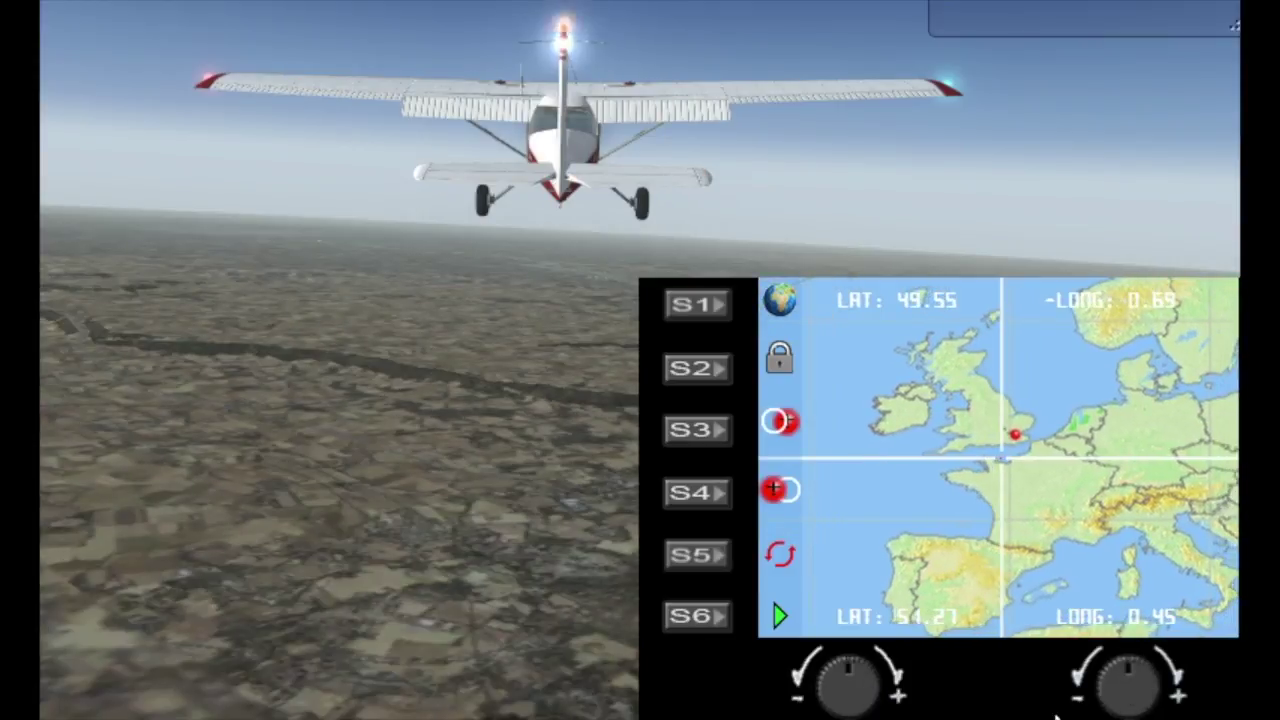
- In ground-height mode, nudge the Cessna over the sea to LAT 50.58 / LONG -0.23 and reload scenery
{"action": "left_click", "coordinate": [699, 384]}
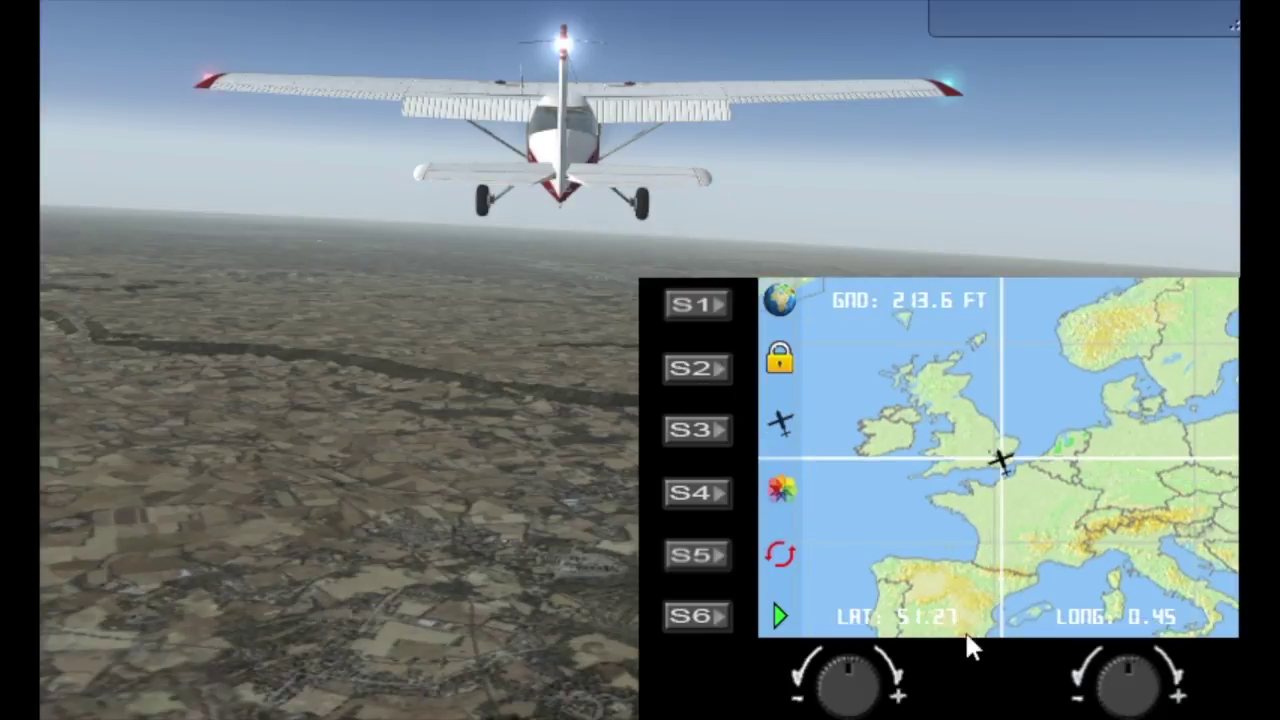
{"action": "left_click", "coordinate": [1146, 686]}
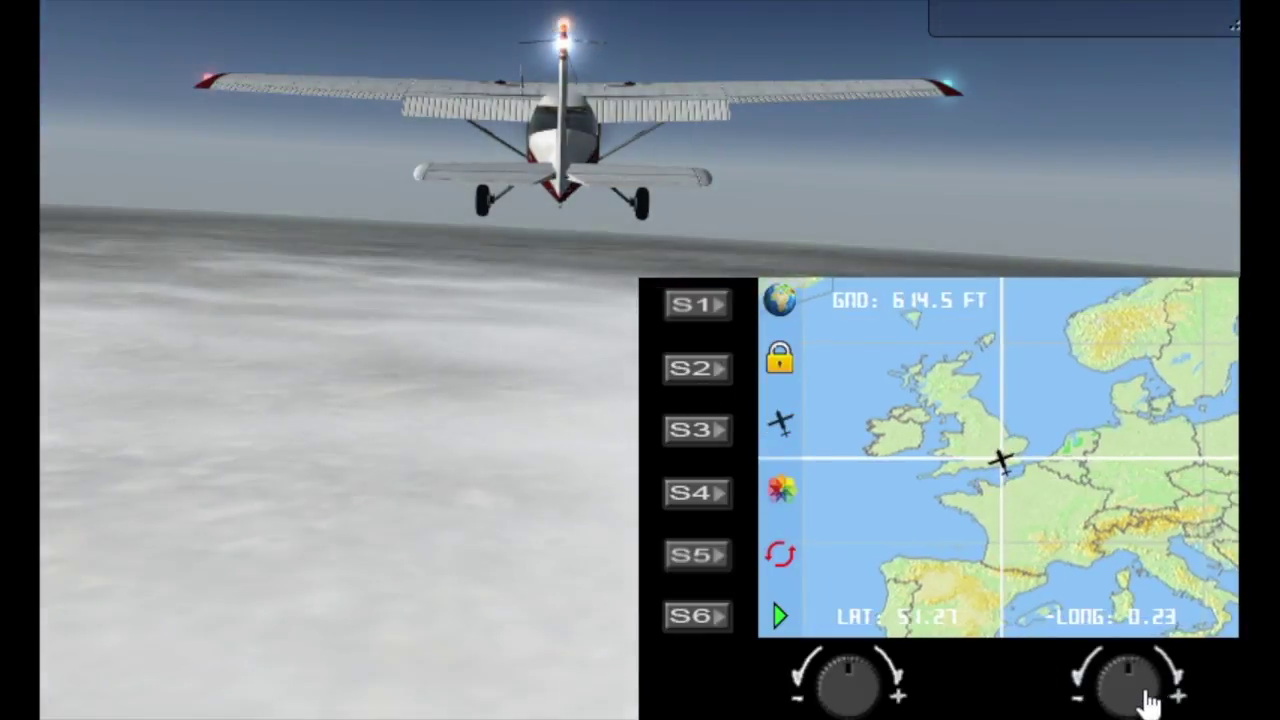
{"action": "left_click", "coordinate": [866, 686]}
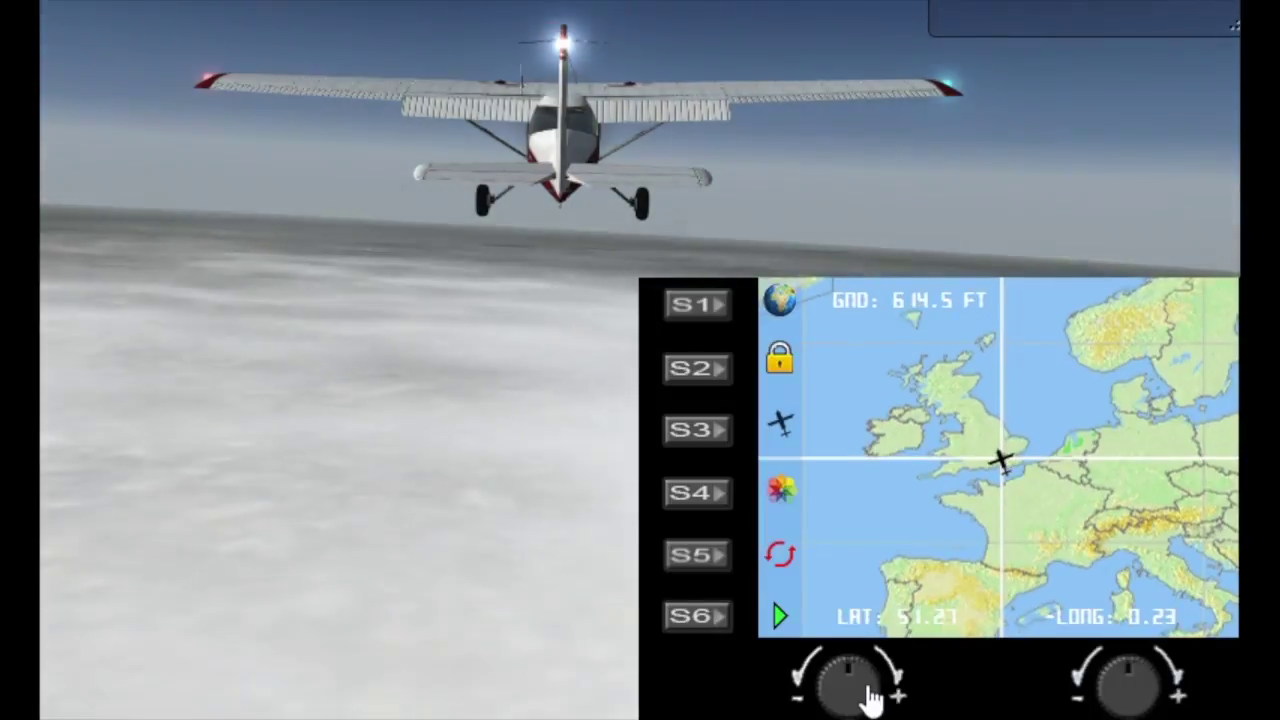
{"action": "left_click", "coordinate": [868, 690]}
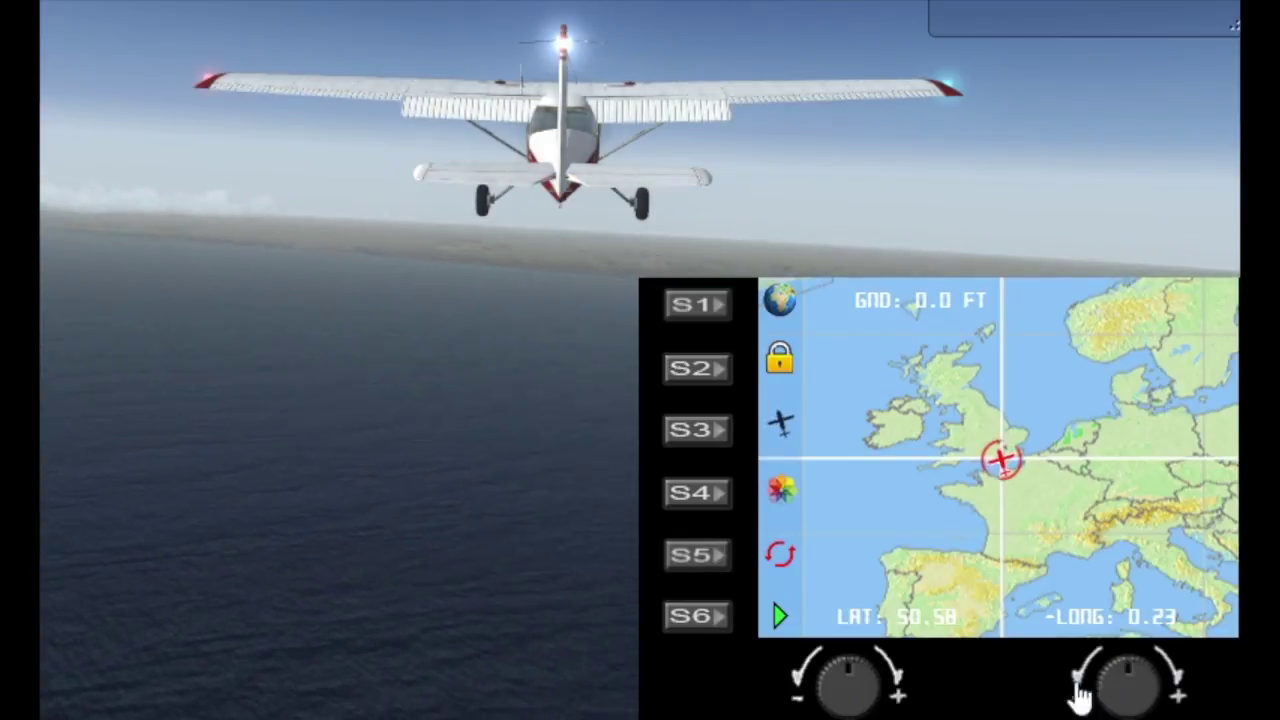
{"action": "left_click", "coordinate": [699, 562]}
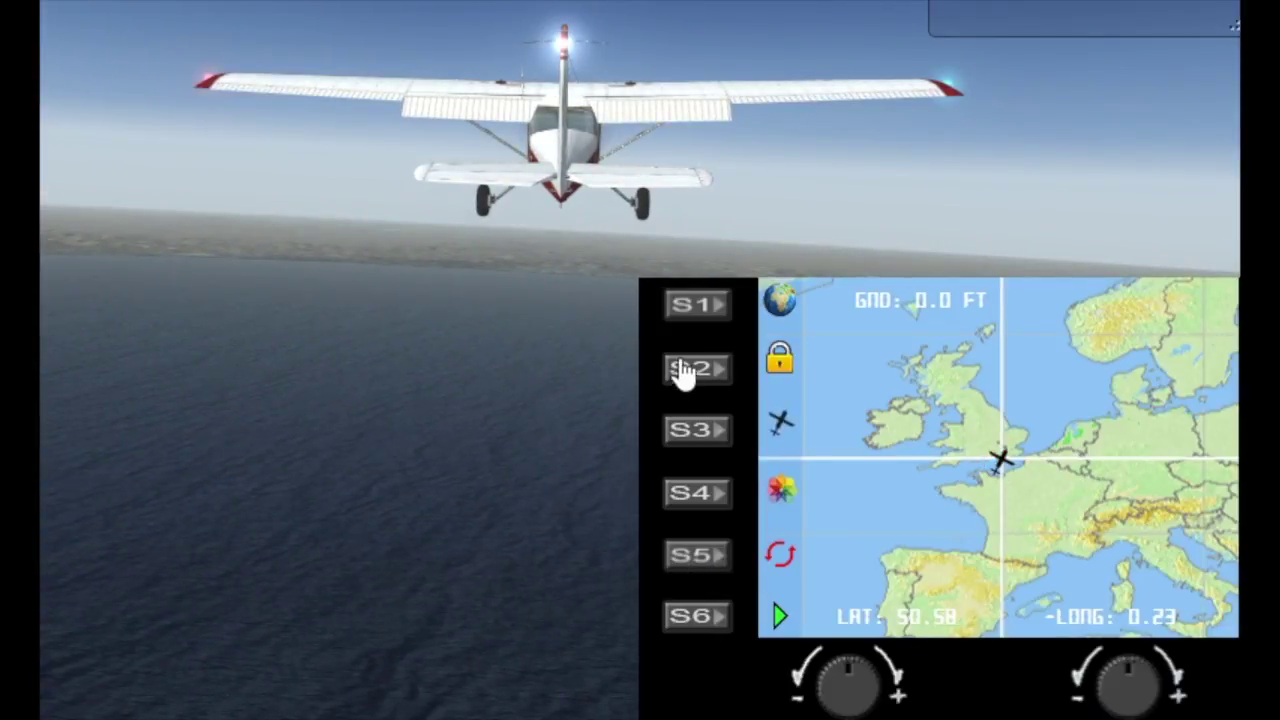
- Return to the ground-height display and scroll the LAT knob until latitude reads 50.69
{"action": "scroll", "coordinate": [857, 700], "scroll_direction": "up", "scroll_amount": 5}
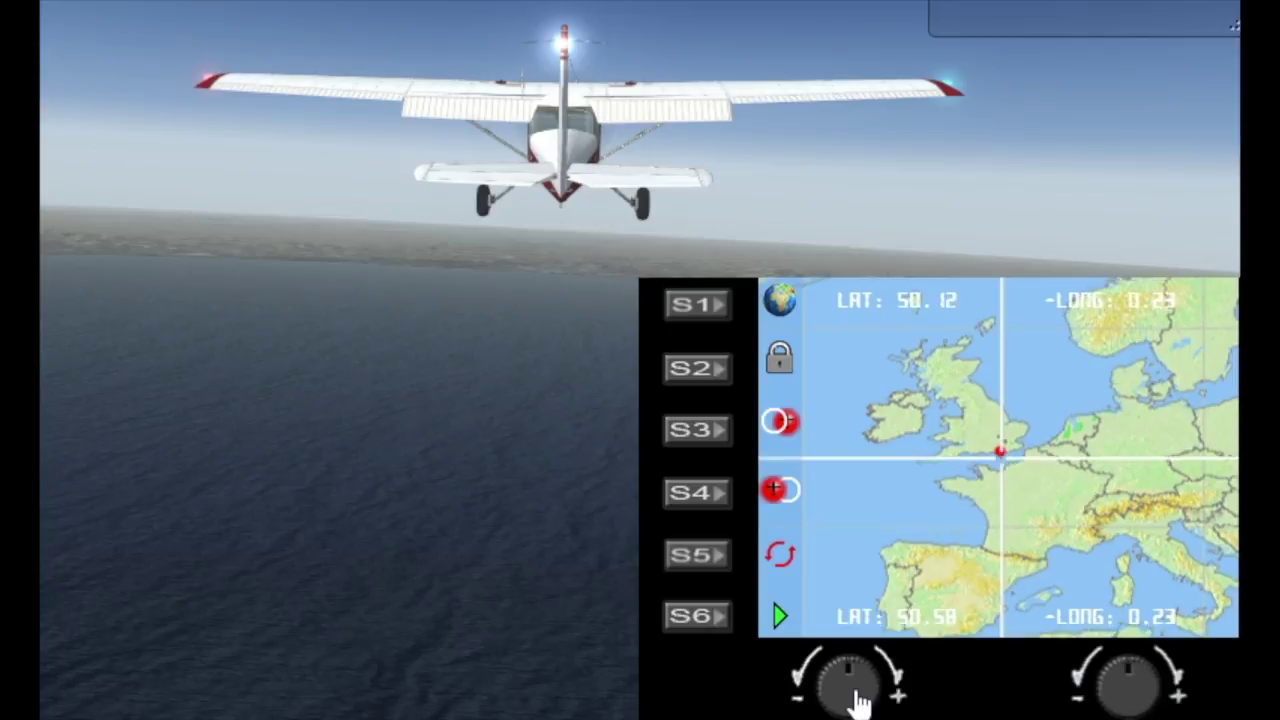
{"action": "scroll", "coordinate": [857, 695], "scroll_direction": "up", "scroll_amount": 3}
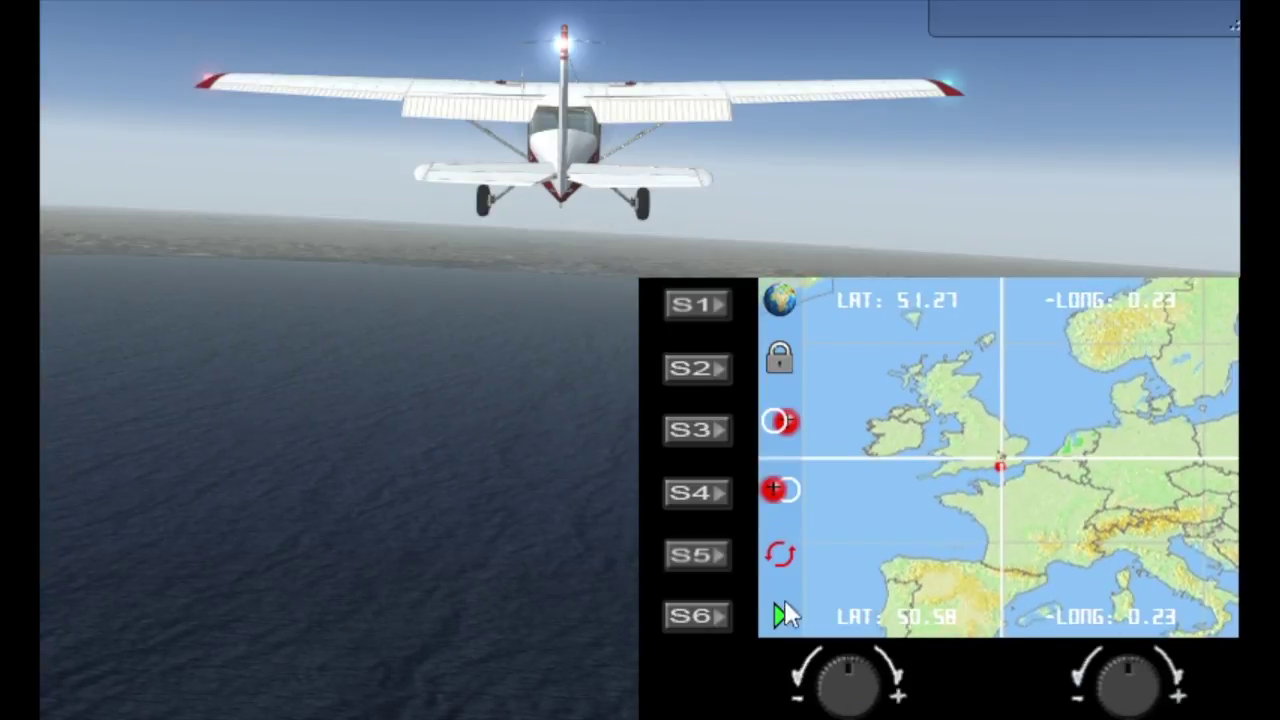
{"action": "left_click", "coordinate": [686, 372]}
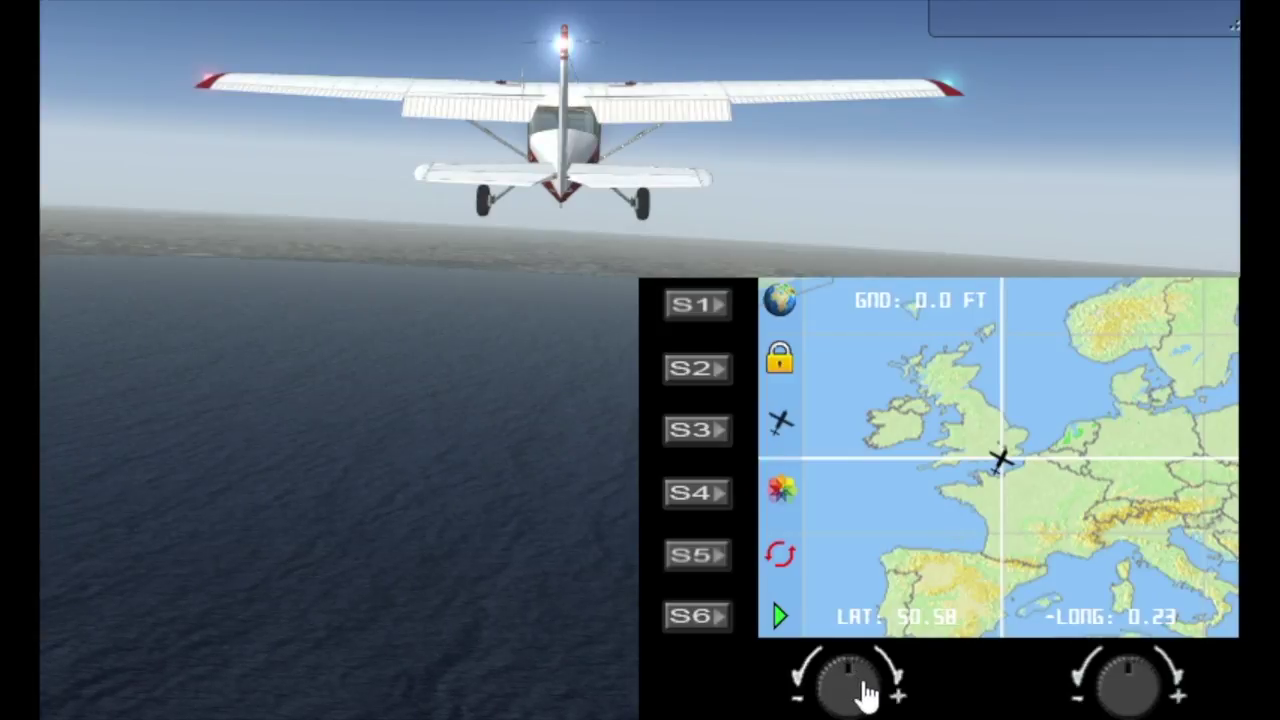
{"action": "scroll", "coordinate": [864, 684], "scroll_direction": "down", "scroll_amount": 1}
{"action": "scroll", "coordinate": [866, 692], "scroll_direction": "down", "scroll_amount": 1}
{"action": "scroll", "coordinate": [866, 692], "scroll_direction": "up", "scroll_amount": 3}
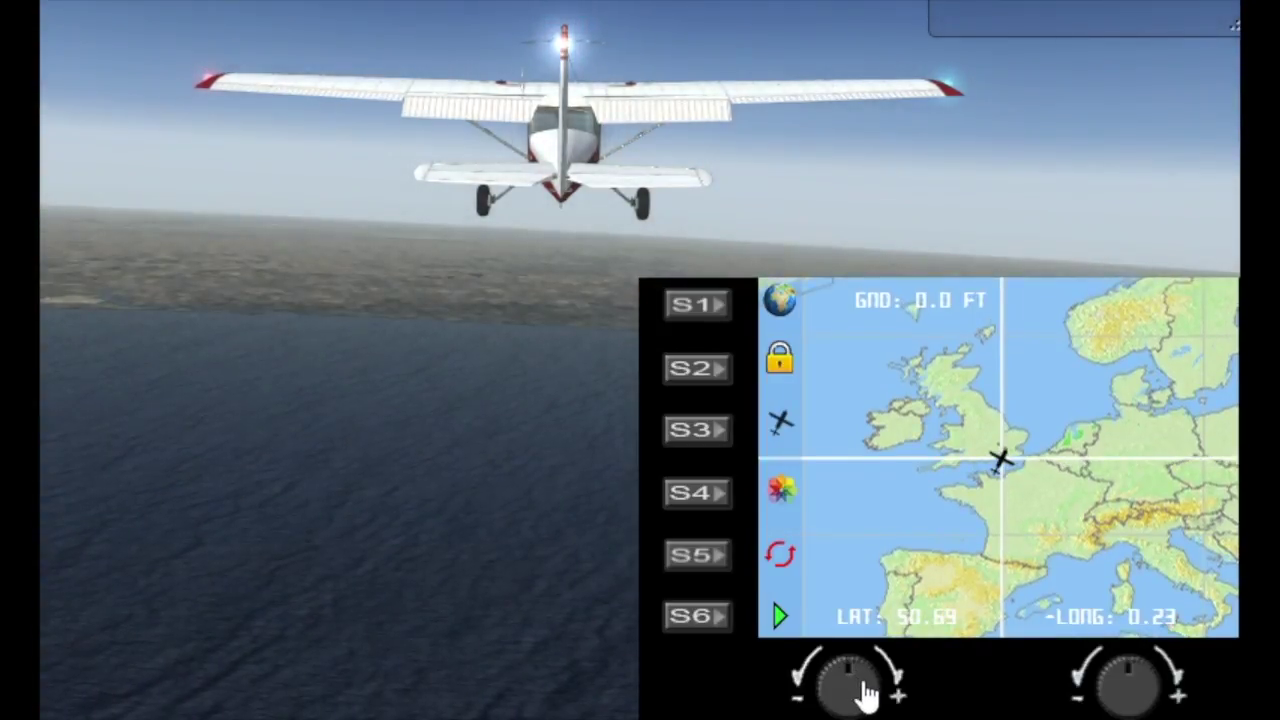
{"action": "scroll", "coordinate": [866, 692], "scroll_direction": "up", "scroll_amount": 4}
{"action": "scroll", "coordinate": [866, 692], "scroll_direction": "down", "scroll_amount": 4}
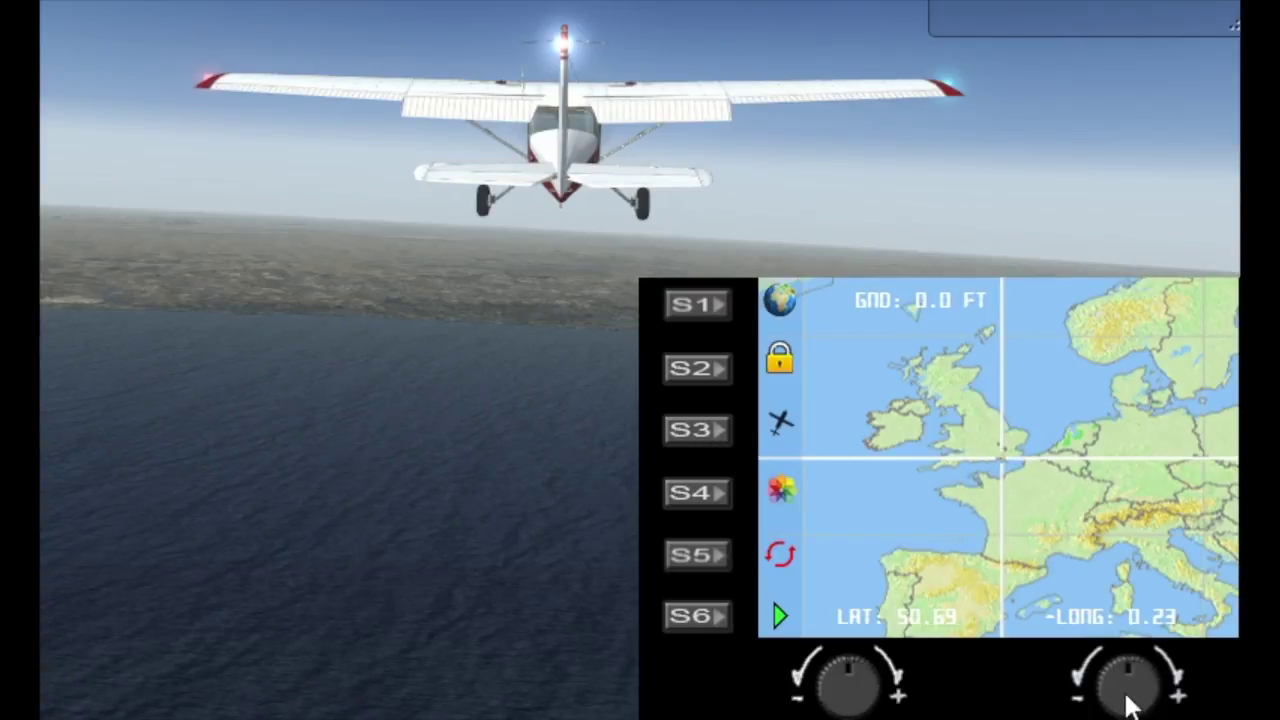
- Switch the gauge from GND mode back to LAT/LONG target entry at 50.69, -0.23
{"action": "left_click", "coordinate": [722, 392]}
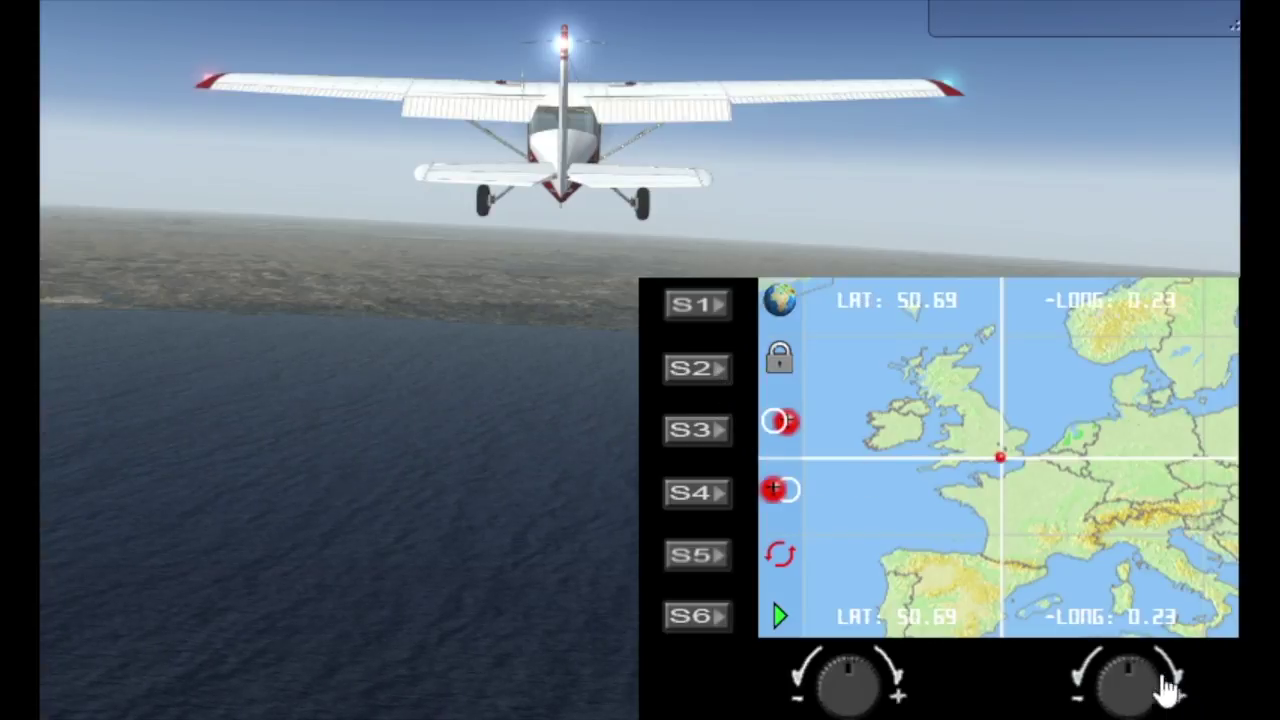
- Dial the target longitude westward while toggling the gauge to the whole-world map
{"action": "left_click_drag", "start_coordinate": [1100, 677], "coordinate": [1127, 673]}
{"action": "scroll", "coordinate": [895, 685], "scroll_direction": "down", "scroll_amount": 5}
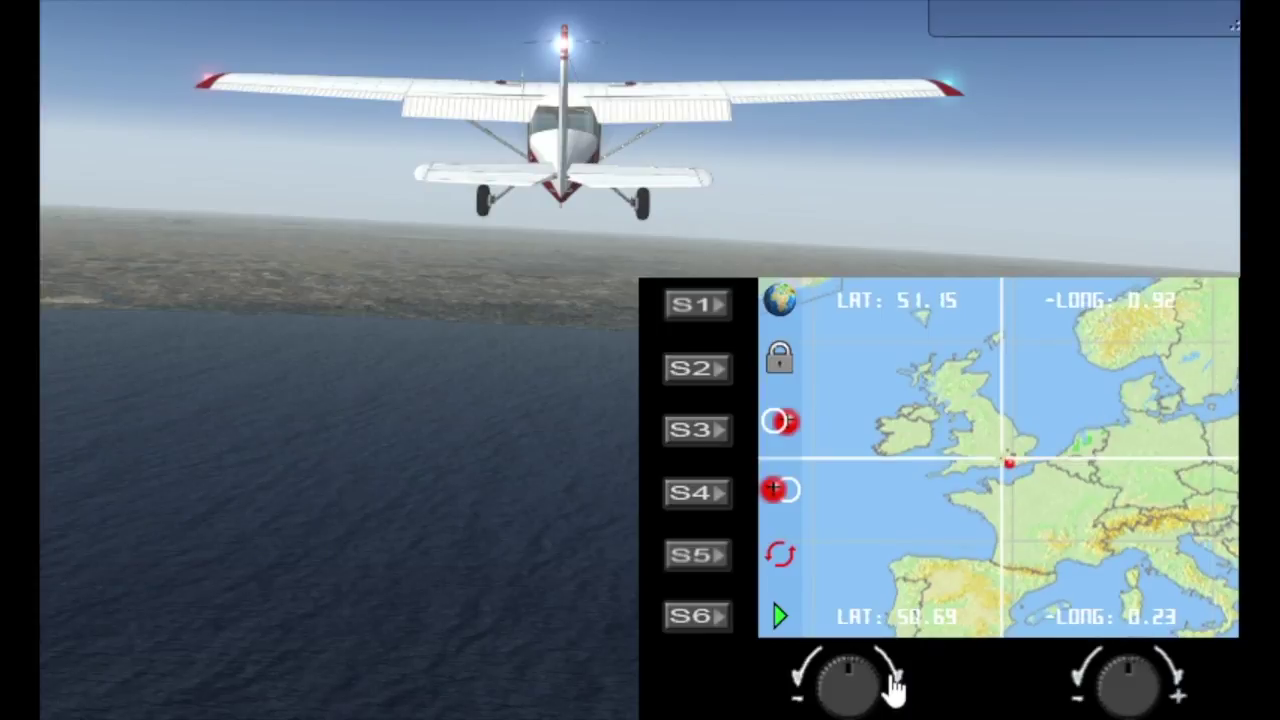
{"action": "scroll", "coordinate": [895, 685], "scroll_direction": "down", "scroll_amount": 8}
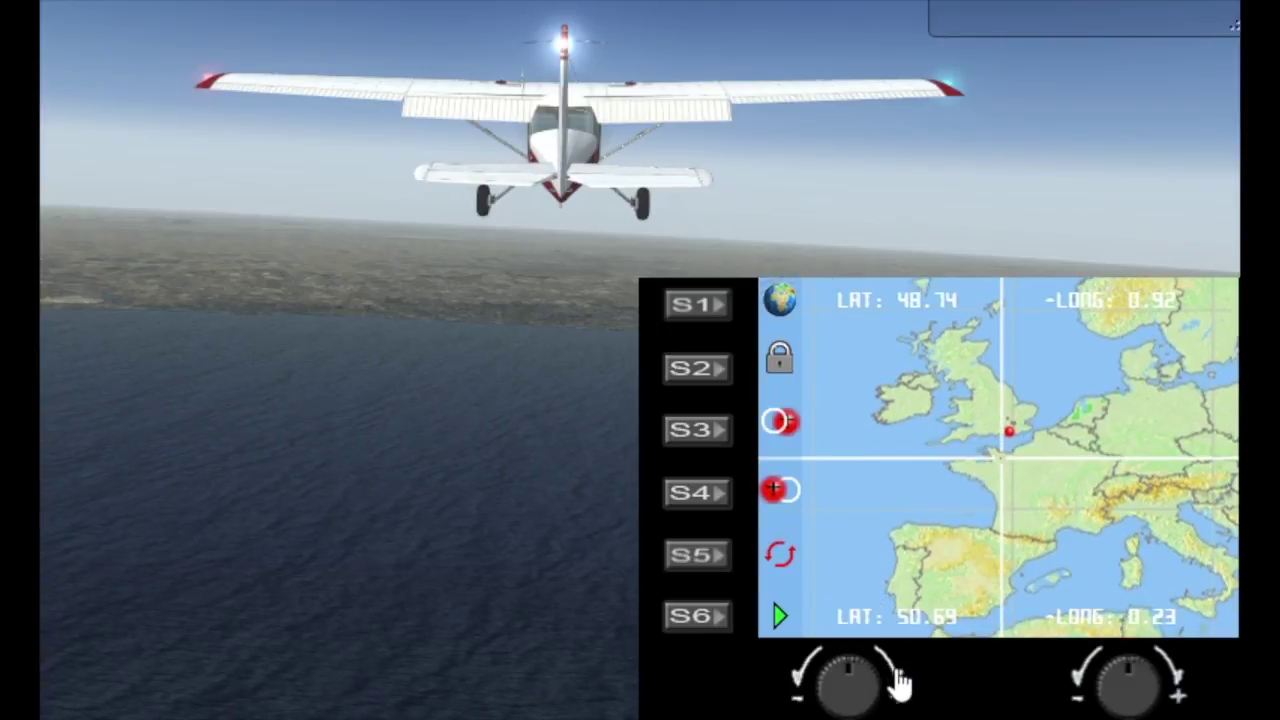
{"action": "left_click", "coordinate": [697, 310]}
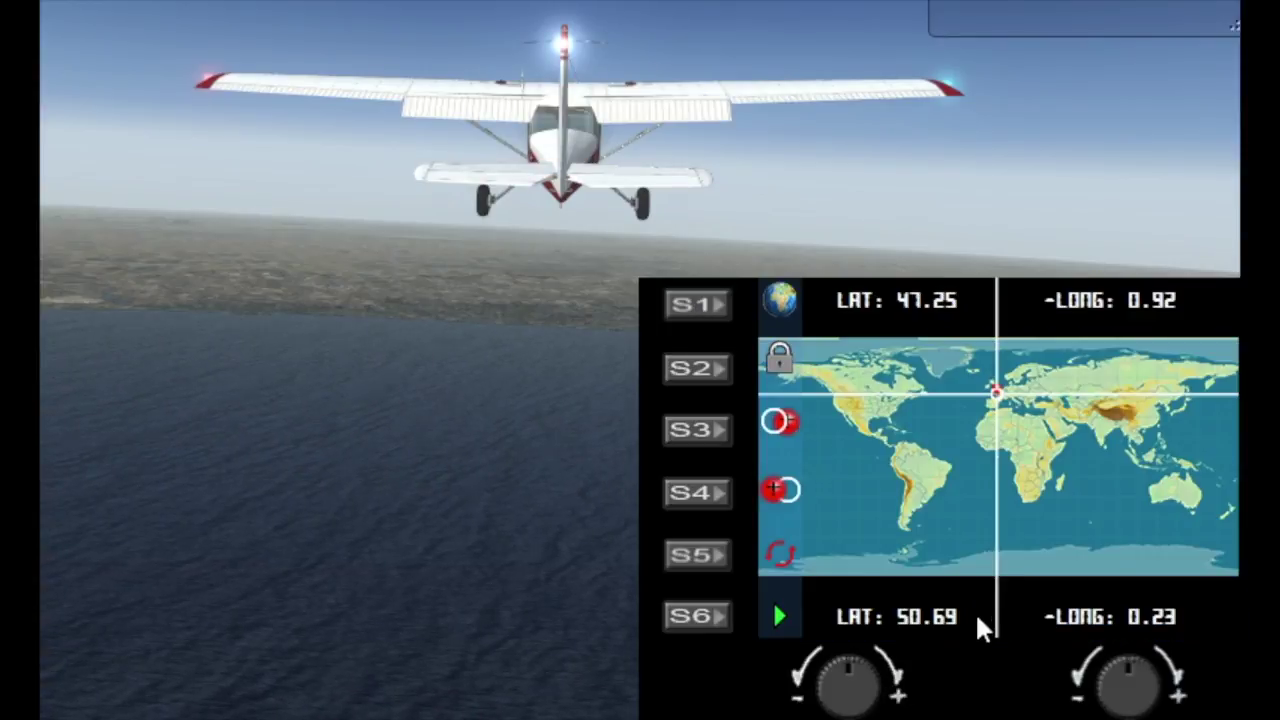
{"action": "scroll", "coordinate": [1150, 688], "scroll_direction": "down", "scroll_amount": 4}
{"action": "scroll", "coordinate": [1150, 688], "scroll_direction": "up", "scroll_amount": 12}
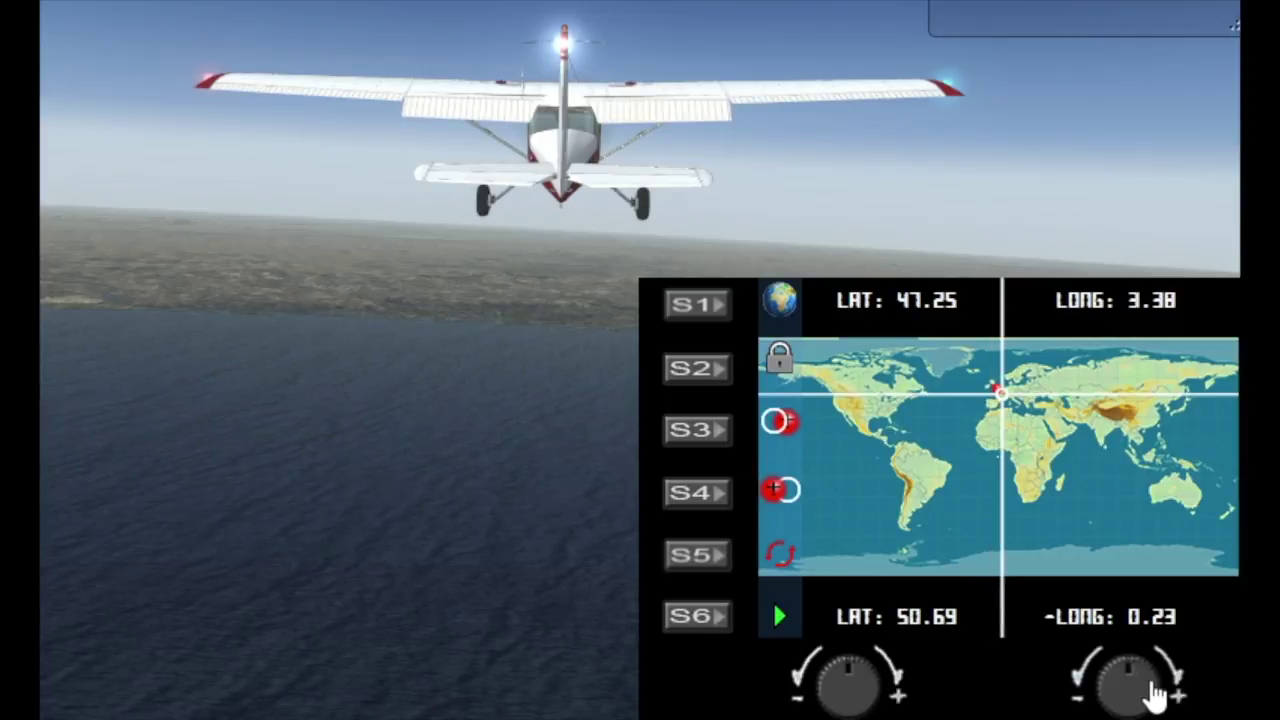
{"action": "scroll", "coordinate": [1150, 690], "scroll_direction": "up", "scroll_amount": 5}
{"action": "scroll", "coordinate": [860, 698], "scroll_direction": "down", "scroll_amount": 8}
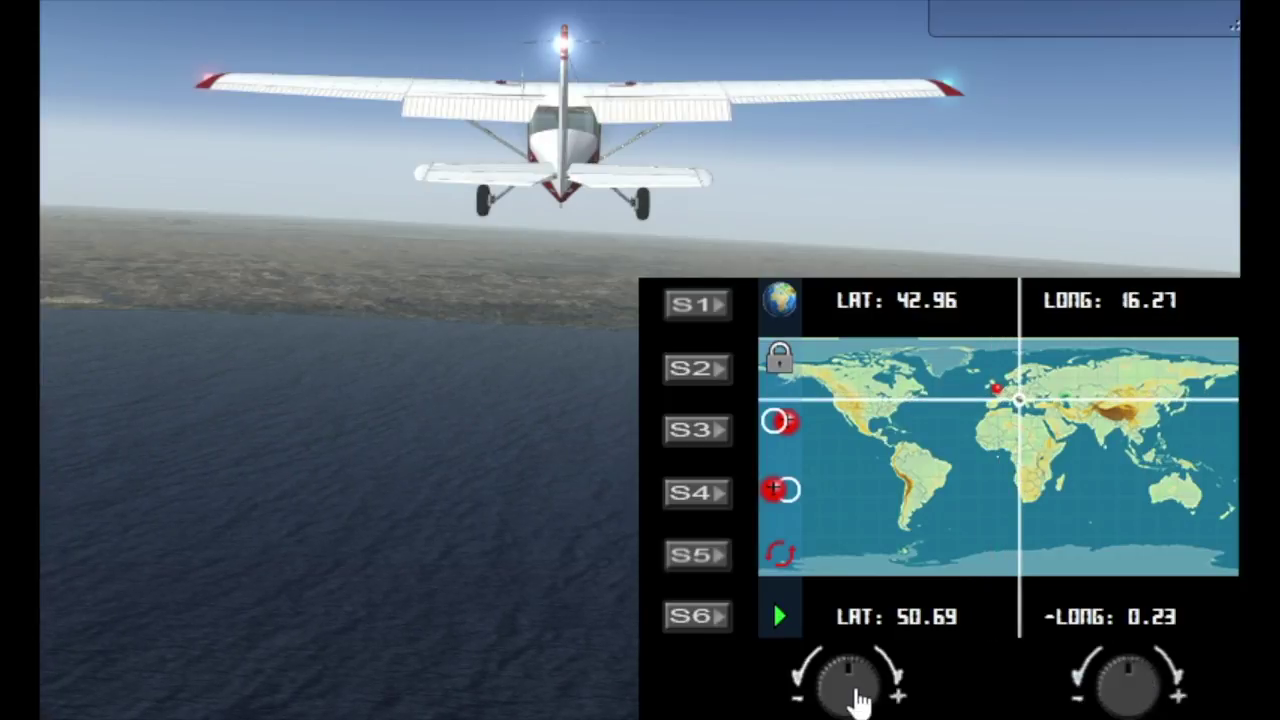
- Zoom the map onto the Mediterranean, dial 37.57, 20.97, and move the Cessna there
{"action": "left_click", "coordinate": [724, 310]}
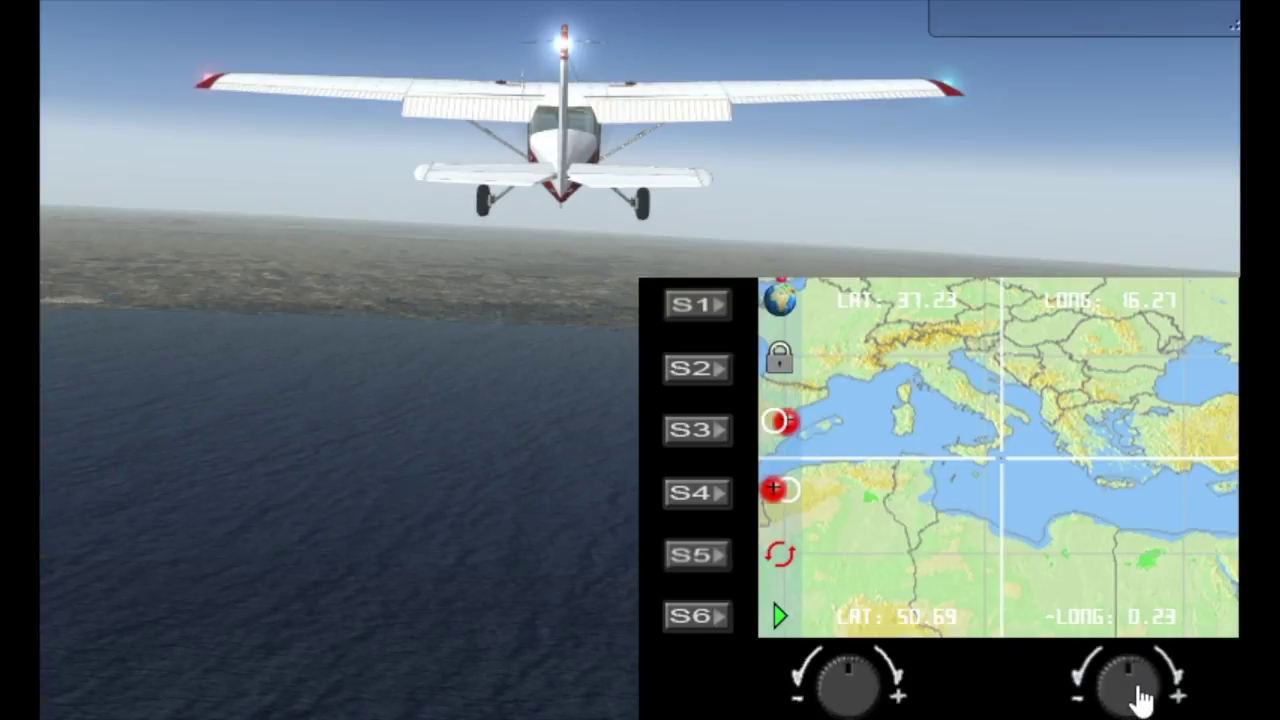
{"action": "scroll", "coordinate": [1140, 695], "scroll_direction": "up", "scroll_amount": 3}
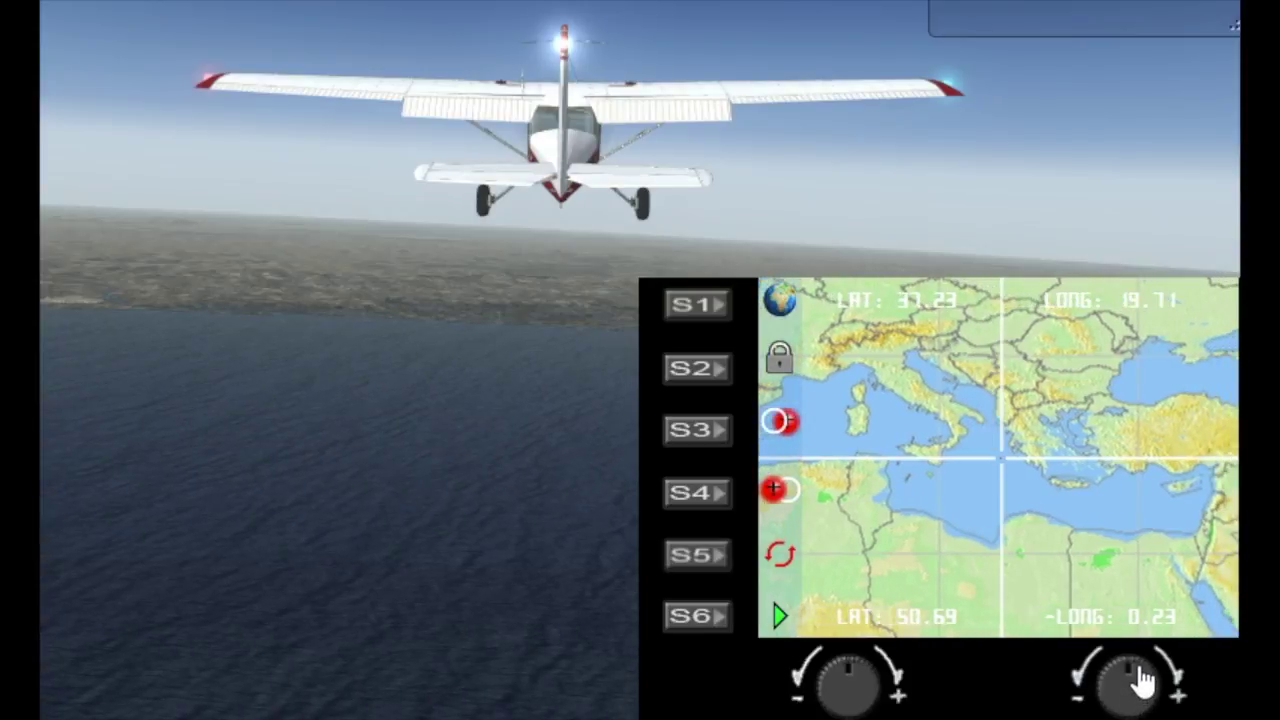
{"action": "scroll", "coordinate": [1140, 683], "scroll_direction": "up", "scroll_amount": 3}
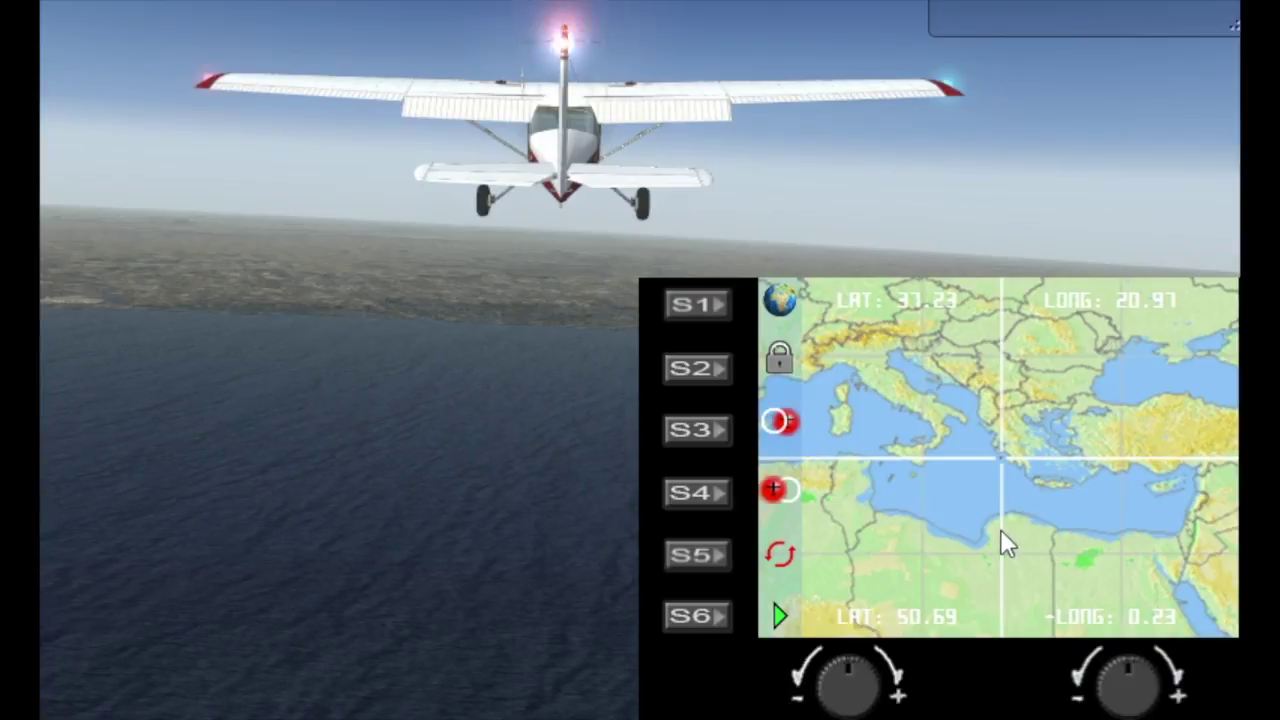
{"action": "scroll", "coordinate": [885, 688], "scroll_direction": "up", "scroll_amount": 2}
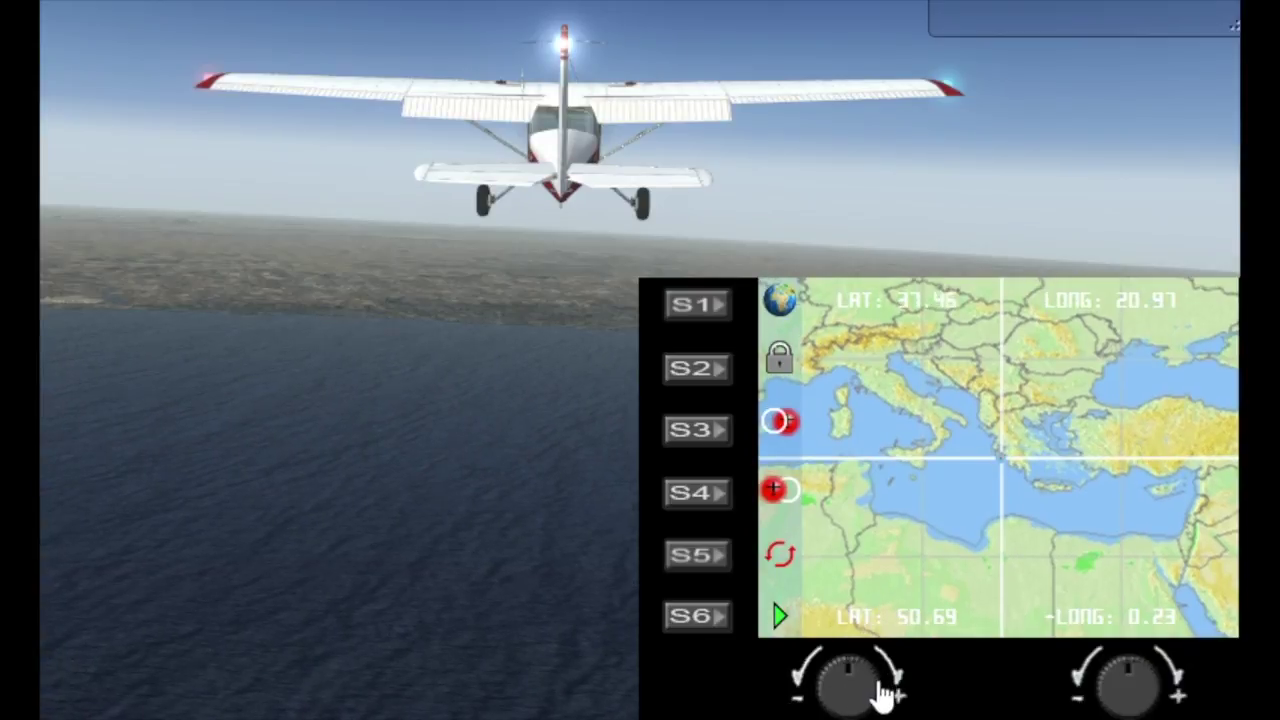
{"action": "scroll", "coordinate": [880, 688], "scroll_direction": "down", "scroll_amount": 5}
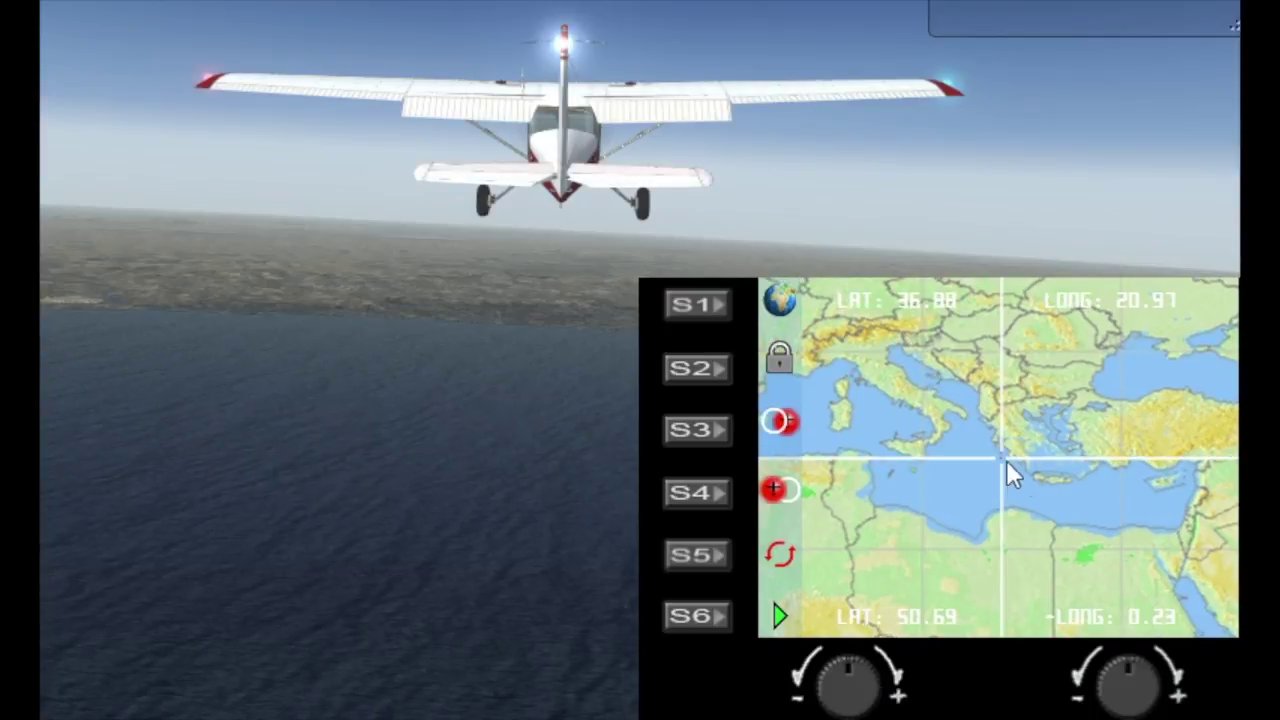
{"action": "scroll", "coordinate": [865, 695], "scroll_direction": "up", "scroll_amount": 6}
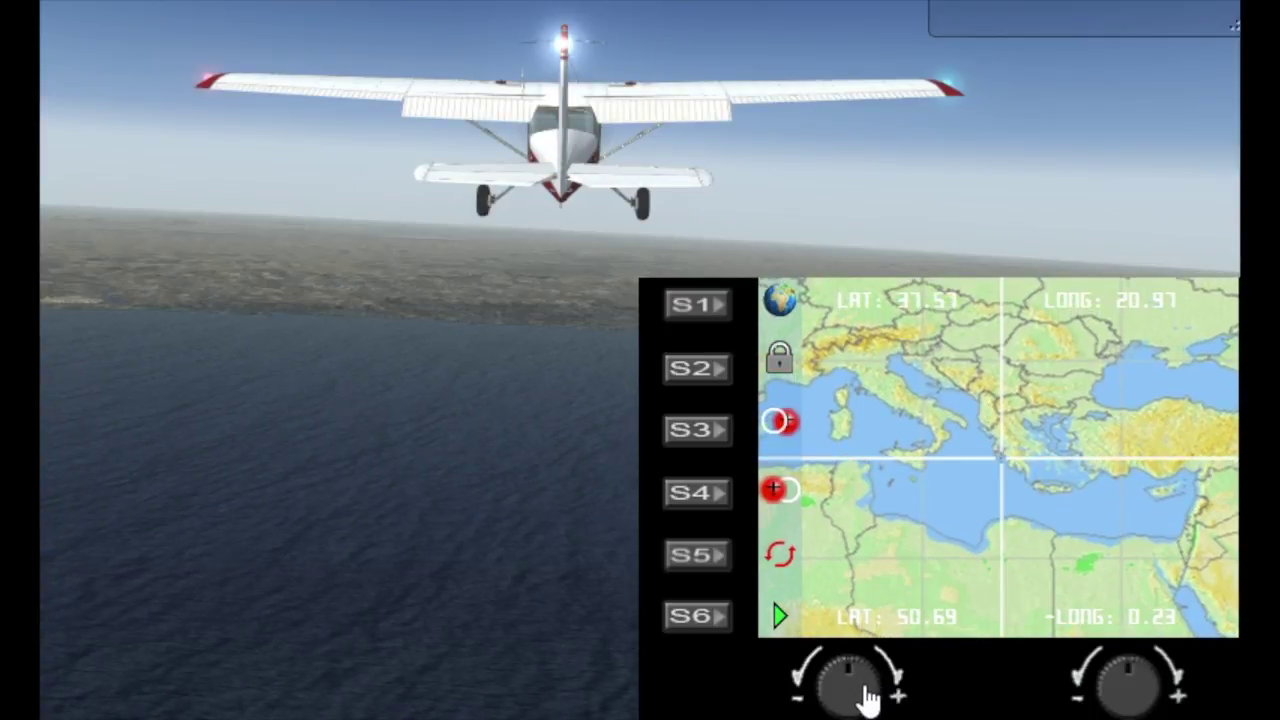
{"action": "left_click", "coordinate": [672, 496]}
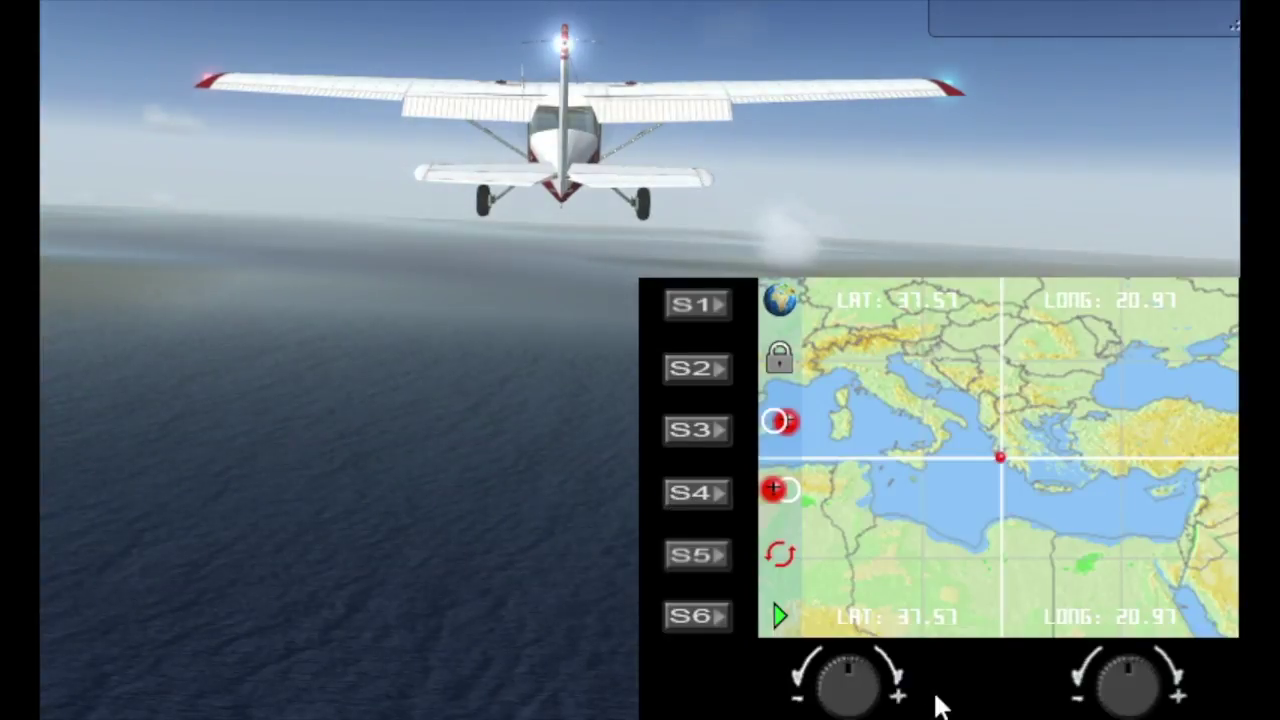
- Lock the gauge to the aircraft and slew the Cessna to 36.65, 14.66 off Sicily
{"action": "scroll", "coordinate": [872, 692], "scroll_direction": "up", "scroll_amount": 4}
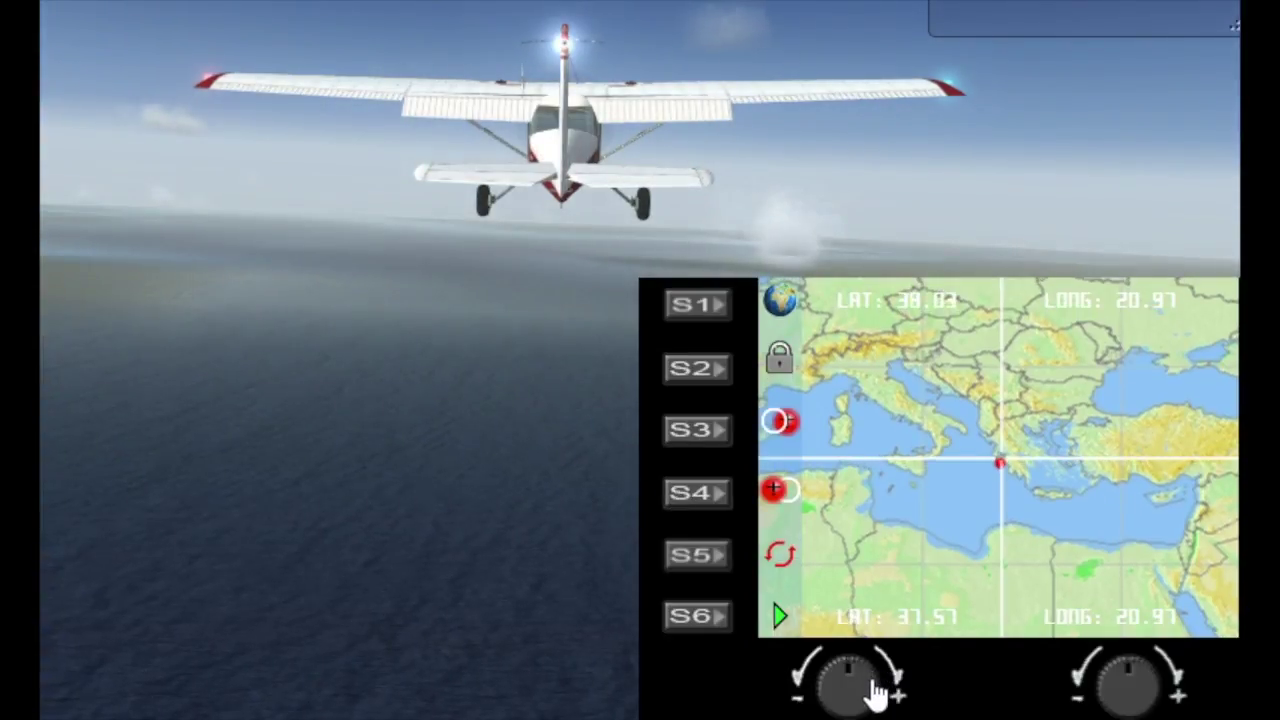
{"action": "left_click", "coordinate": [686, 366]}
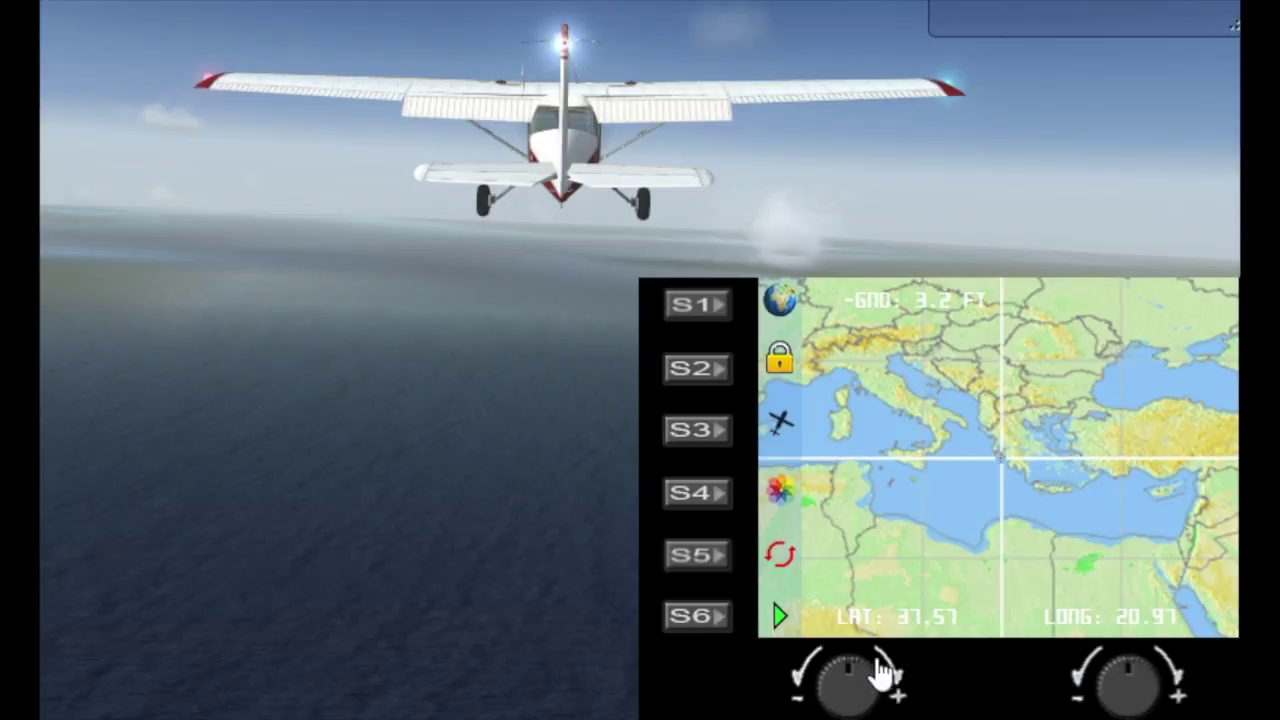
{"action": "scroll", "coordinate": [878, 682], "scroll_direction": "up", "scroll_amount": 3}
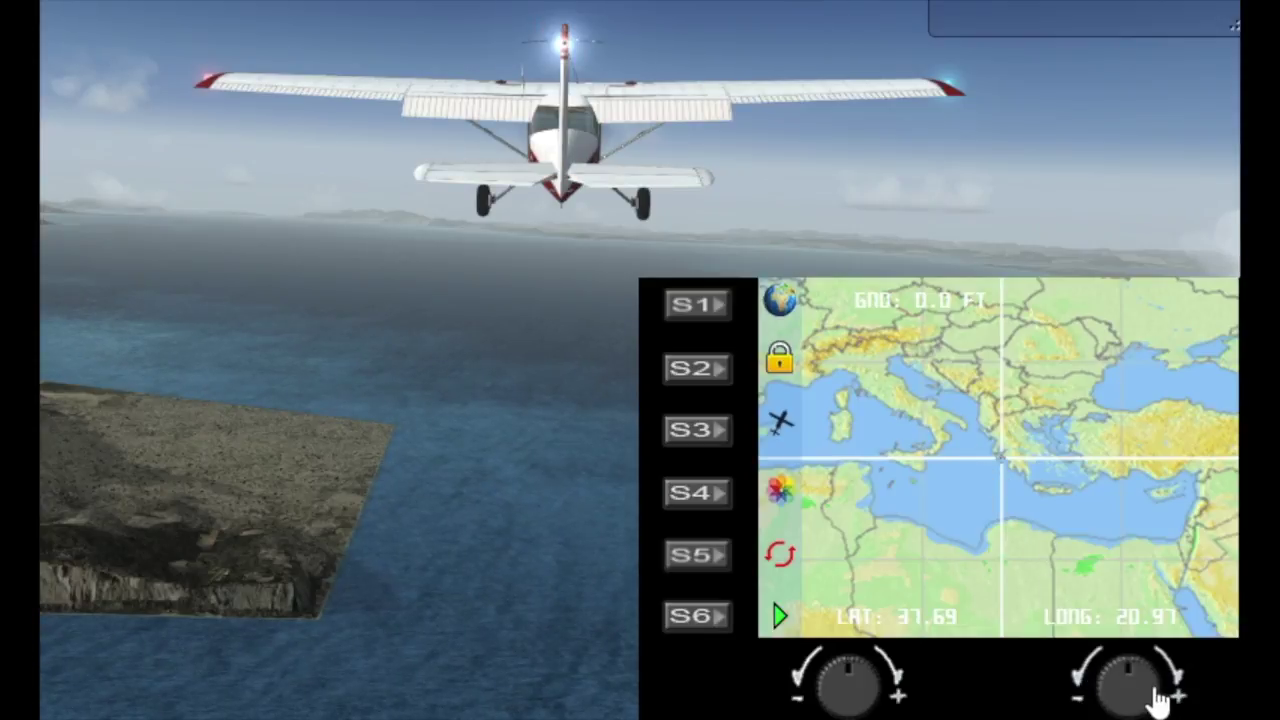
{"action": "scroll", "coordinate": [1158, 700], "scroll_direction": "down", "scroll_amount": 5}
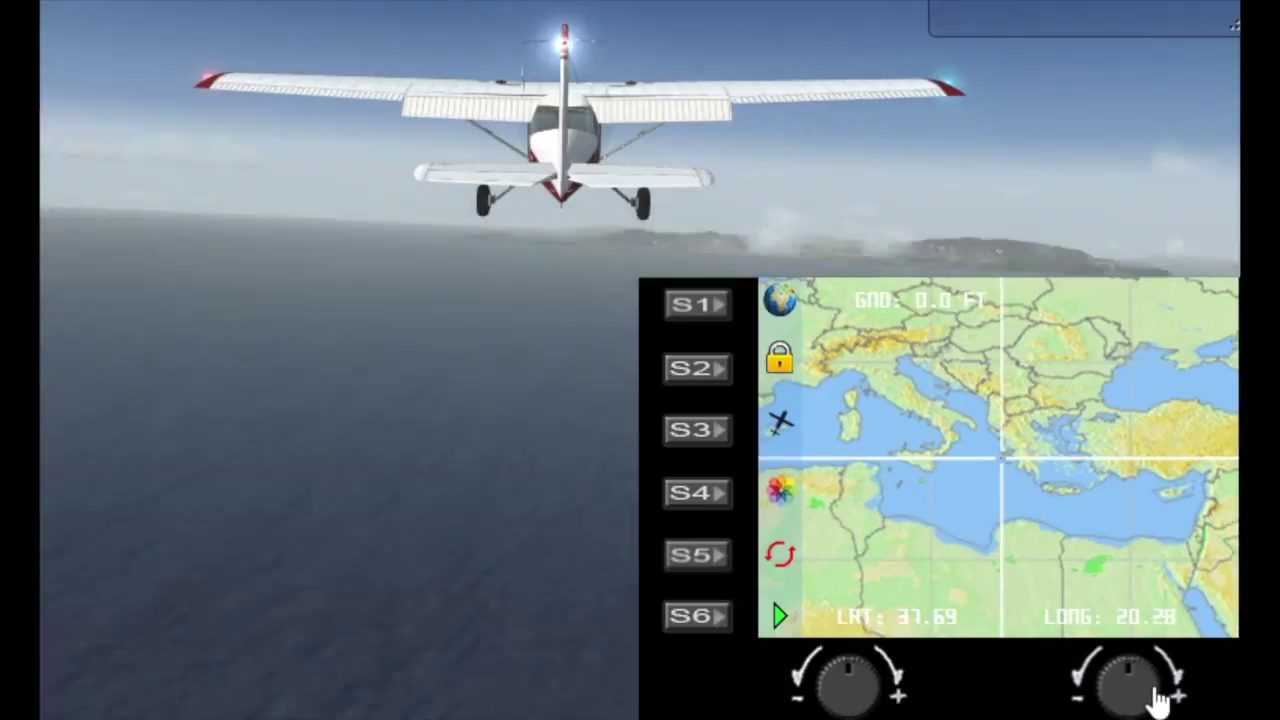
{"action": "scroll", "coordinate": [1158, 700], "scroll_direction": "down", "scroll_amount": 15}
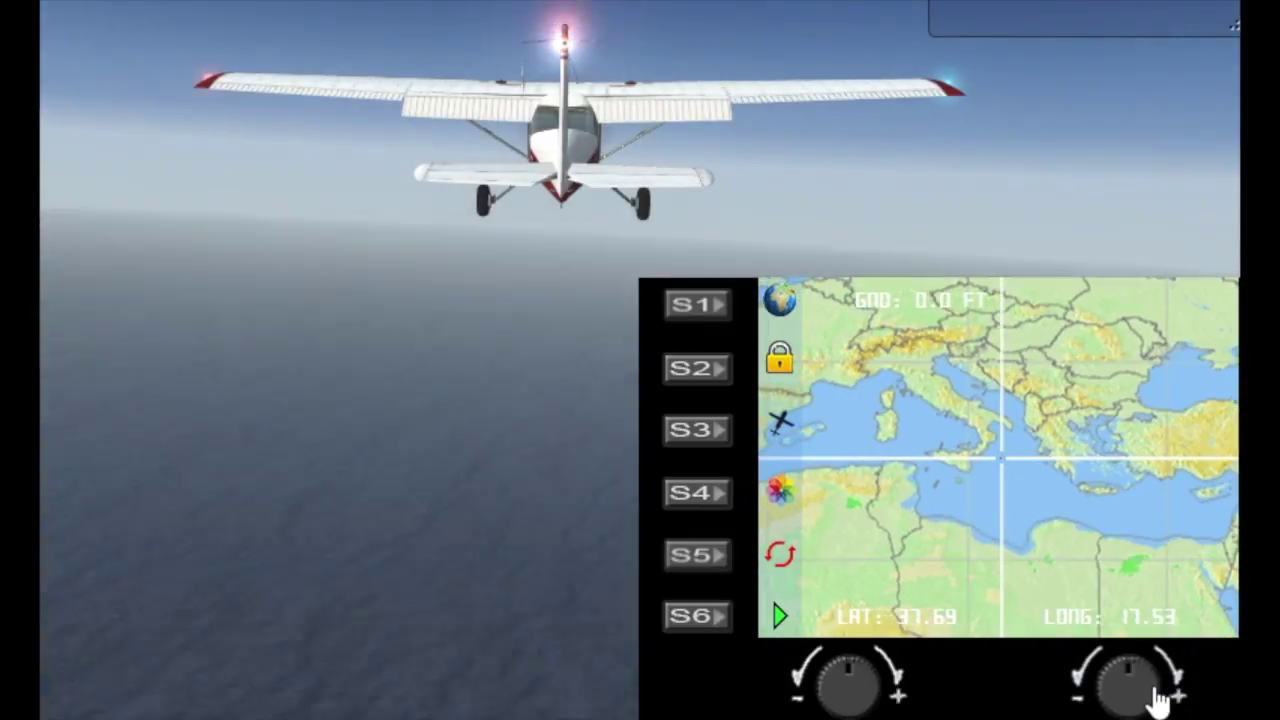
{"action": "scroll", "coordinate": [1158, 700], "scroll_direction": "down", "scroll_amount": 14}
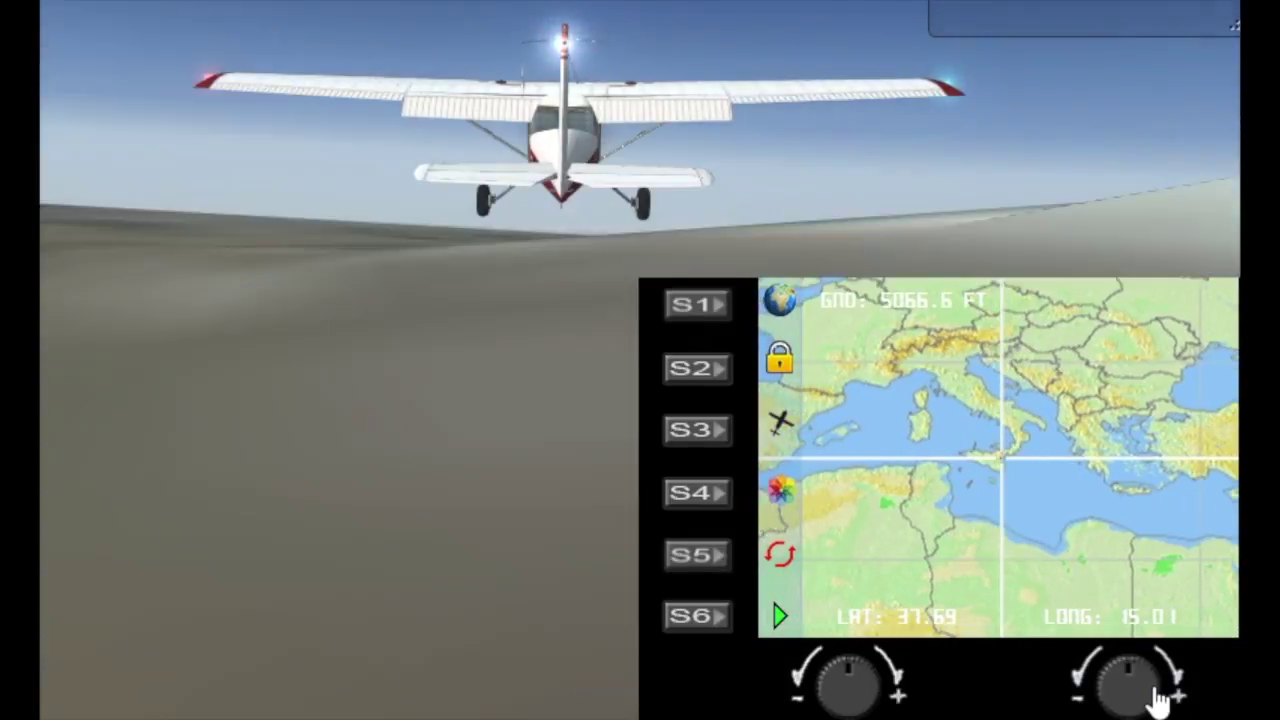
{"action": "scroll", "coordinate": [1158, 700], "scroll_direction": "down", "scroll_amount": 2}
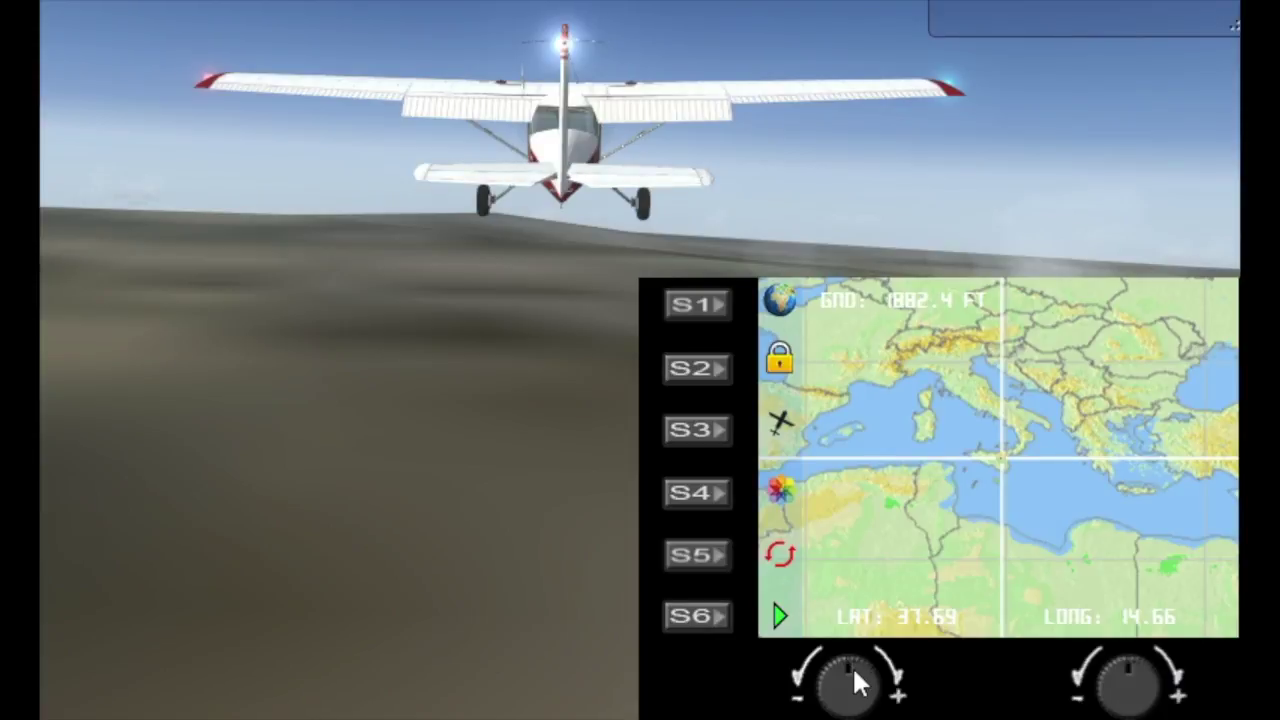
{"action": "scroll", "coordinate": [866, 697], "scroll_direction": "down", "scroll_amount": 3}
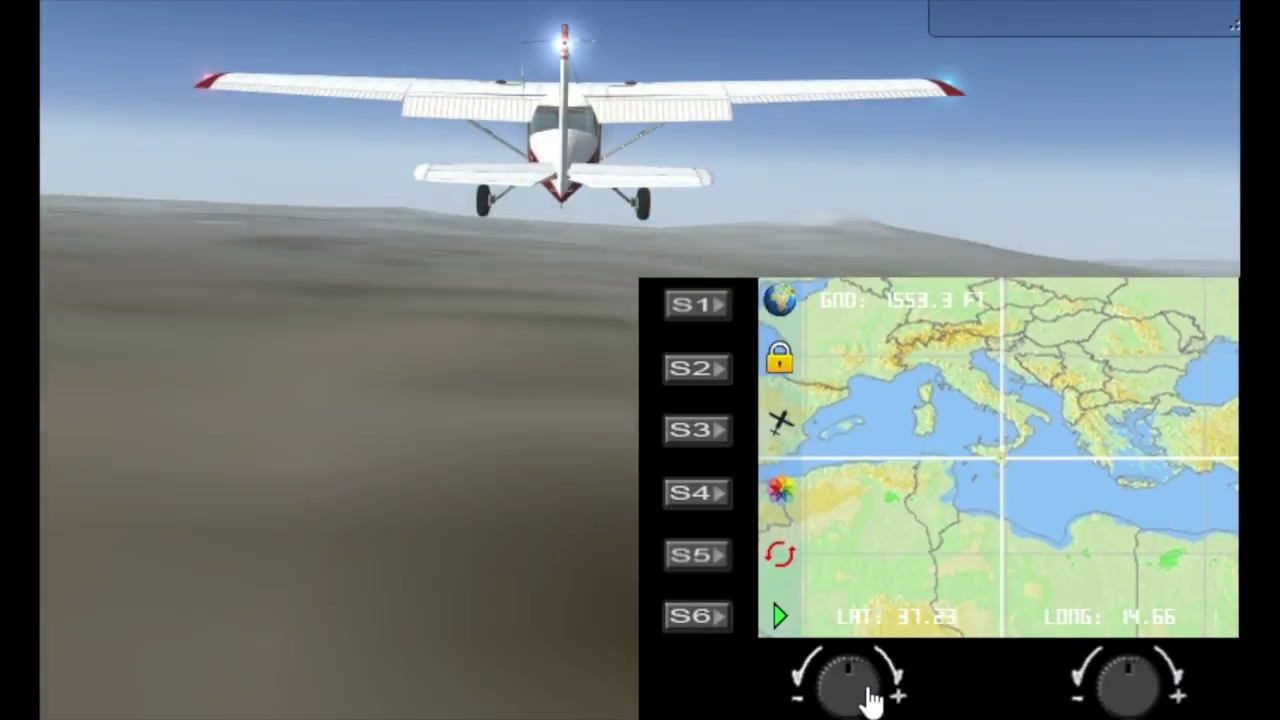
{"action": "scroll", "coordinate": [870, 700], "scroll_direction": "down", "scroll_amount": 2}
{"action": "scroll", "coordinate": [870, 700], "scroll_direction": "down", "scroll_amount": 2}
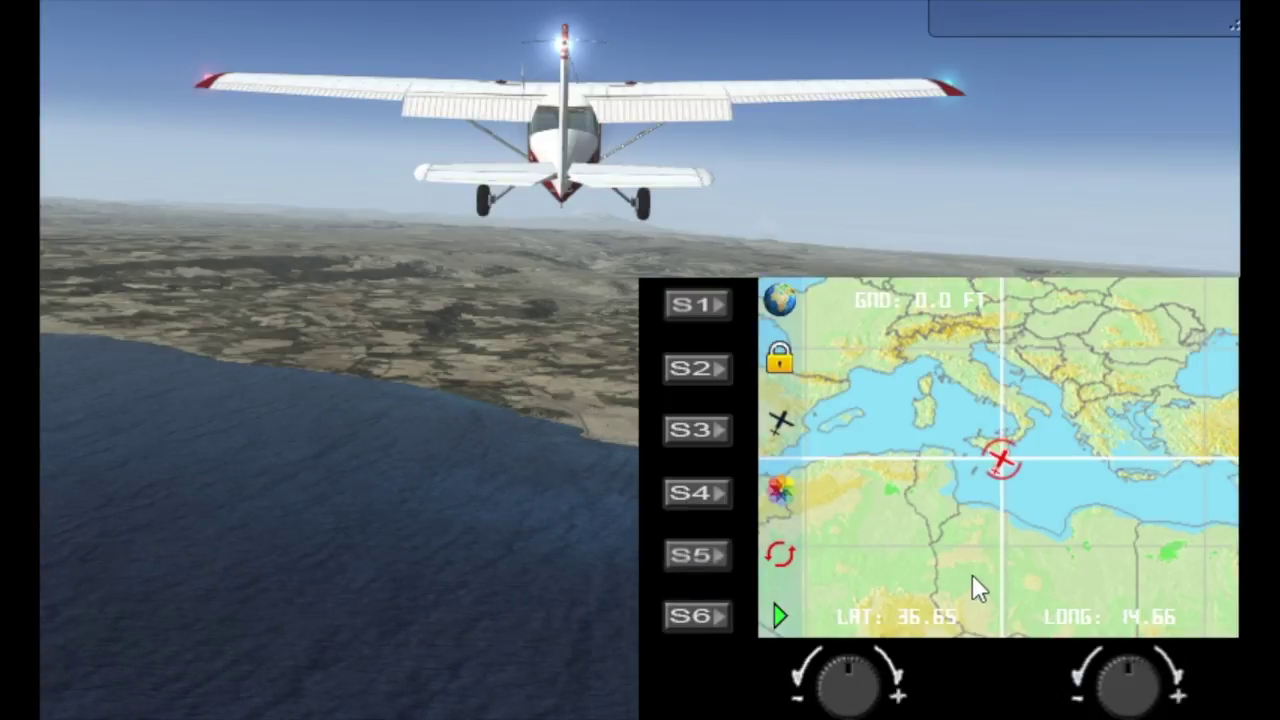
- Rotate the Cessna's heading with the knob arrows to follow Sicily's coast
{"action": "left_click", "coordinate": [1090, 690]}
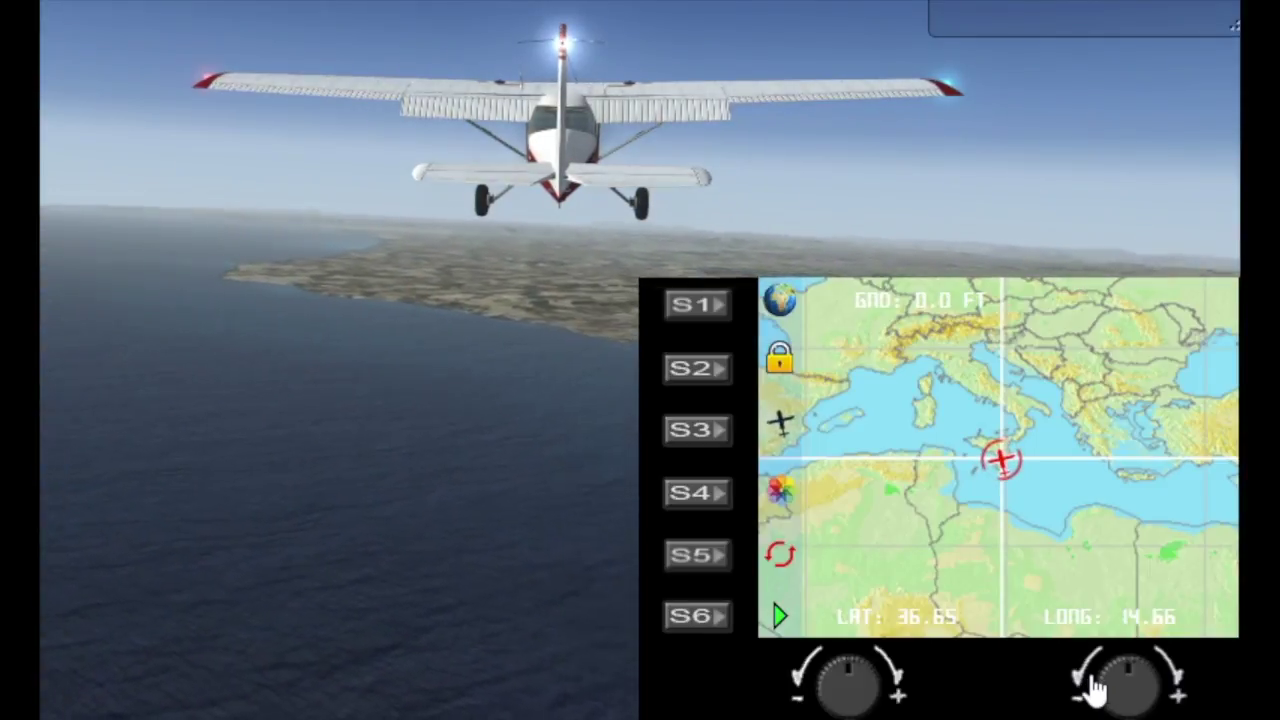
{"action": "left_click", "coordinate": [830, 685]}
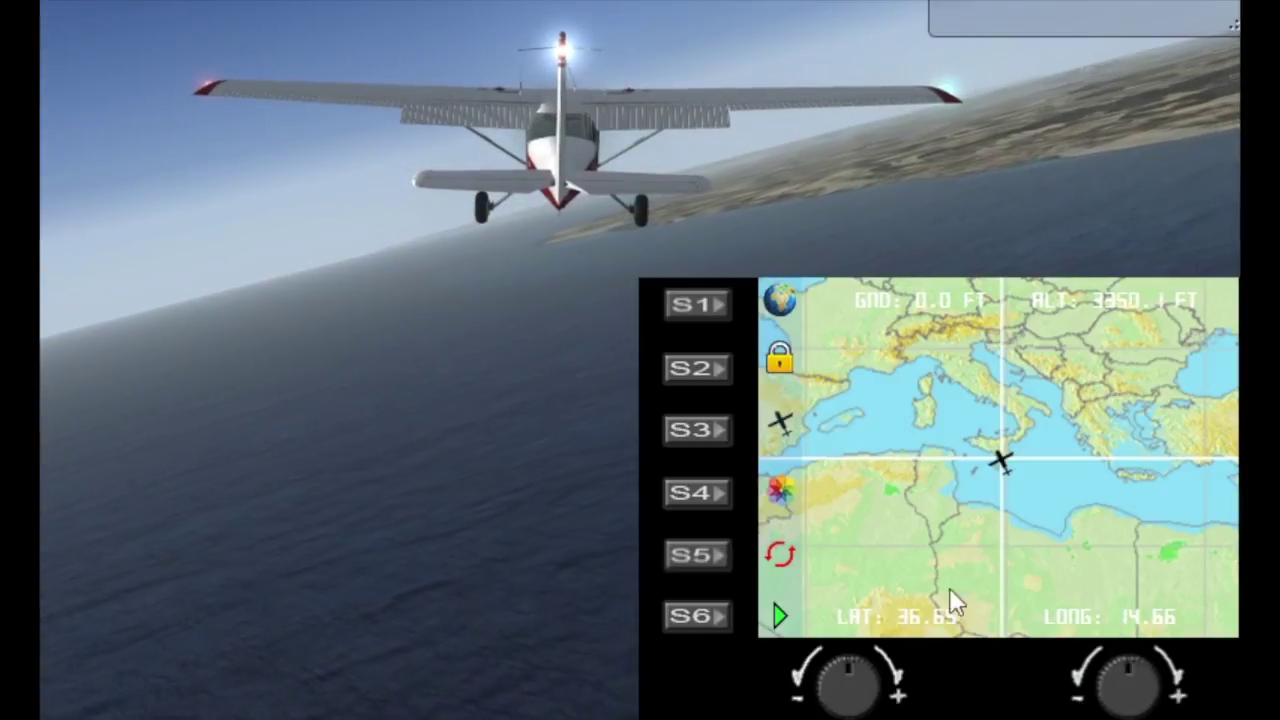
- Unlock the gauge into map-targeting mode, showing the aircraft as a red dot at 36.66, 14.66
{"action": "left_click", "coordinate": [705, 370]}
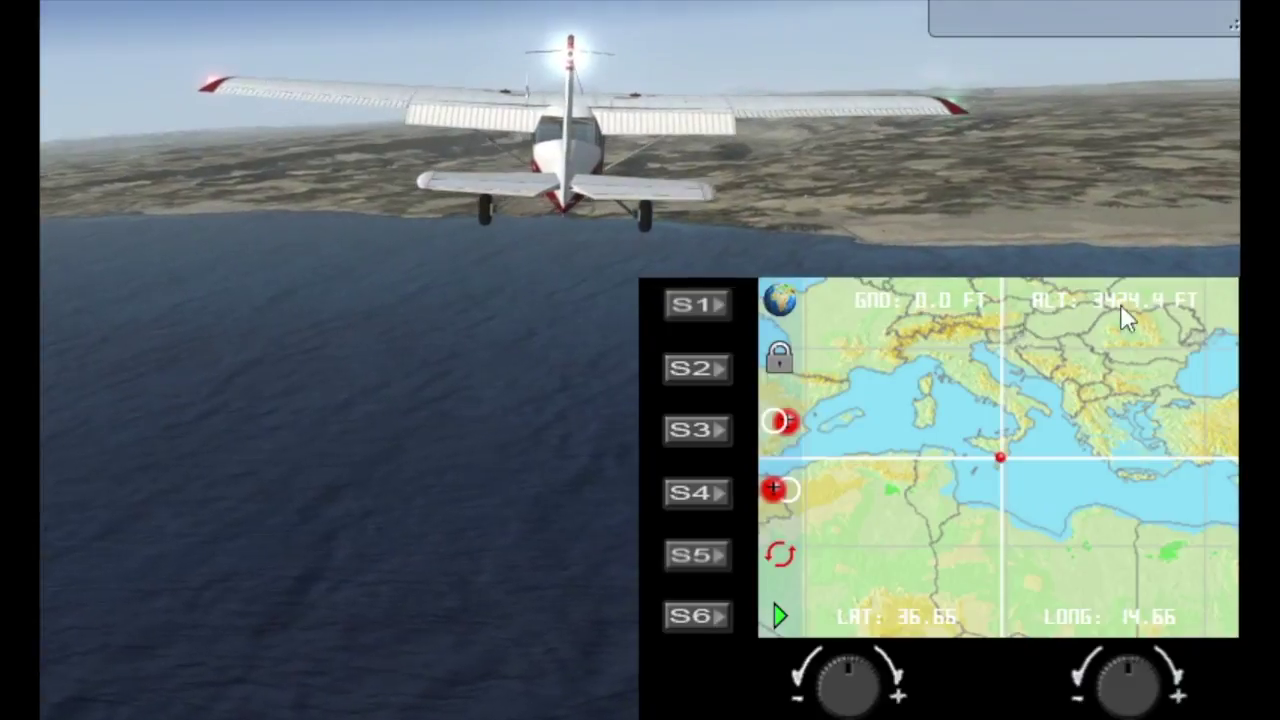
- Relocate the Cessna to desert at 30.82, 16.26, then show altitude and the world map
{"action": "left_click", "coordinate": [690, 618]}
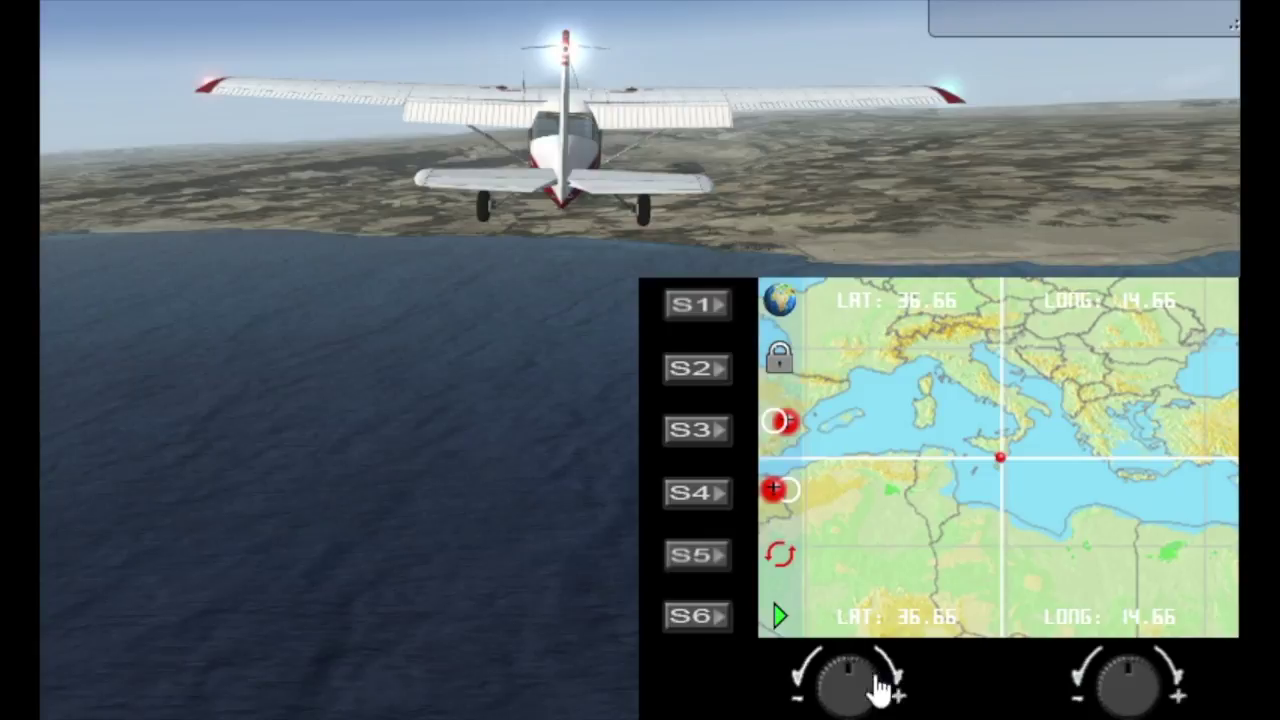
{"action": "scroll", "coordinate": [876, 692], "scroll_direction": "down", "scroll_amount": 6}
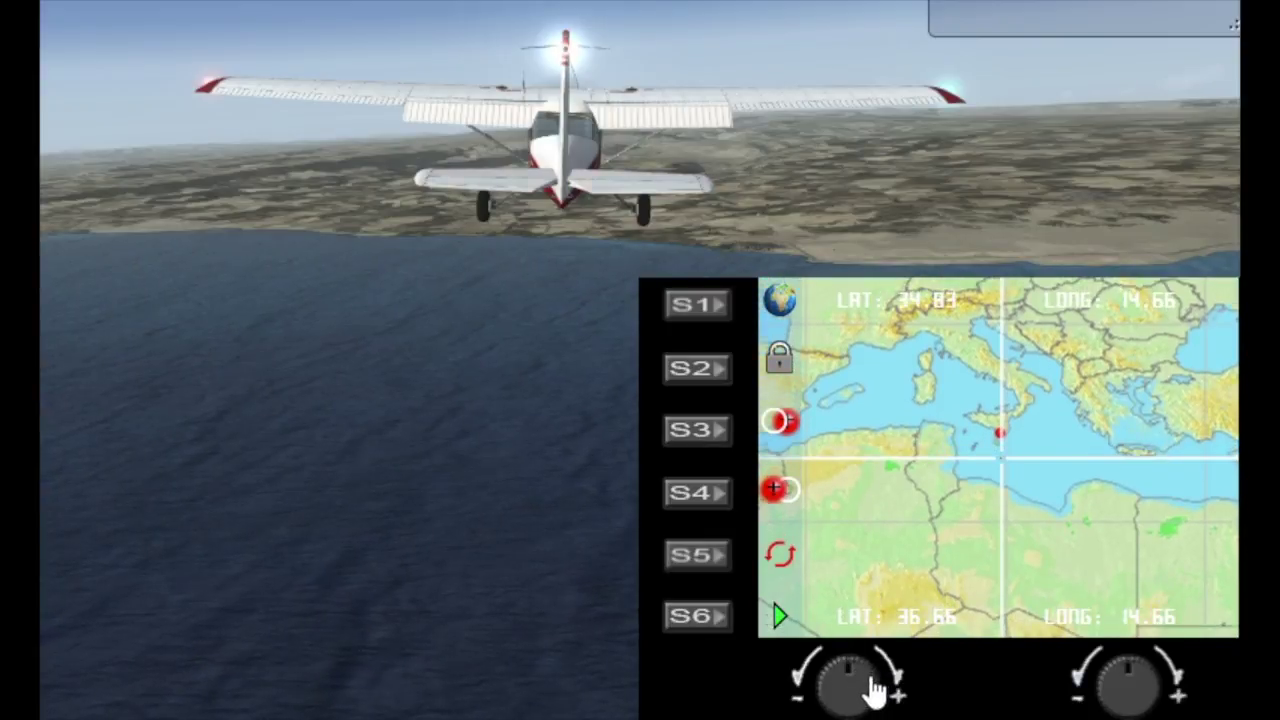
{"action": "scroll", "coordinate": [876, 692], "scroll_direction": "down", "scroll_amount": 6}
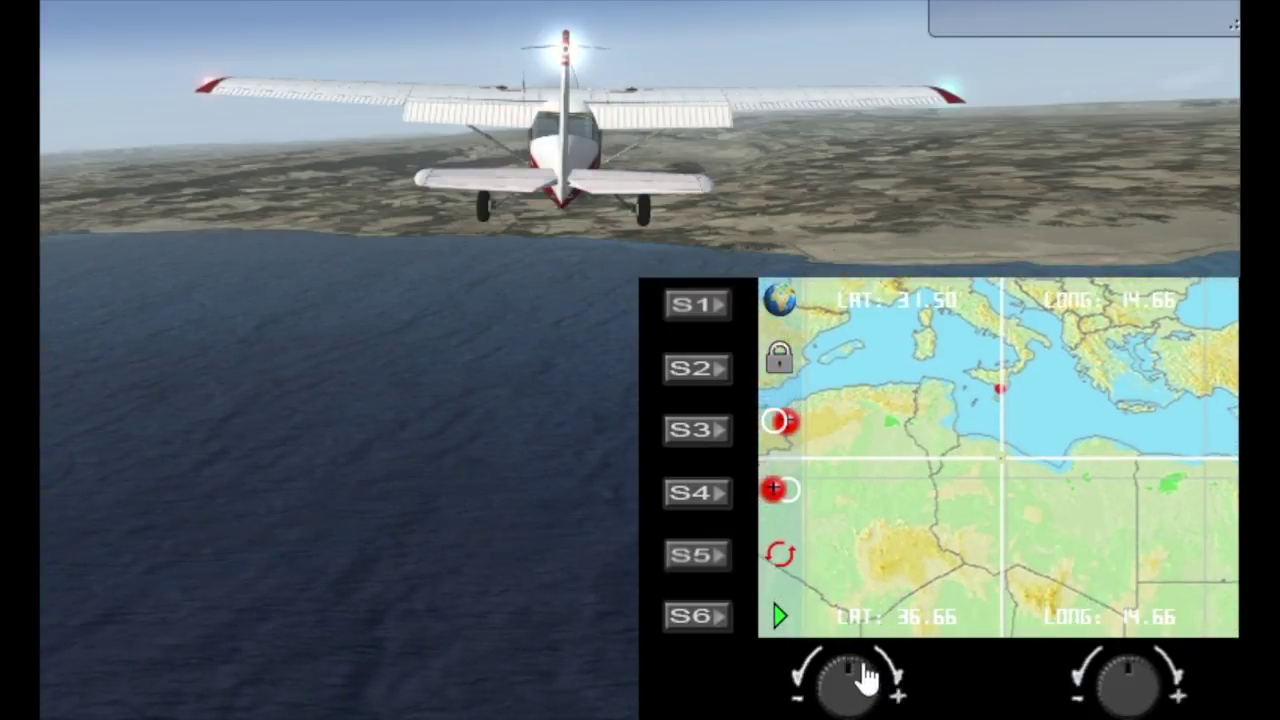
{"action": "scroll", "coordinate": [1160, 690], "scroll_direction": "up", "scroll_amount": 5}
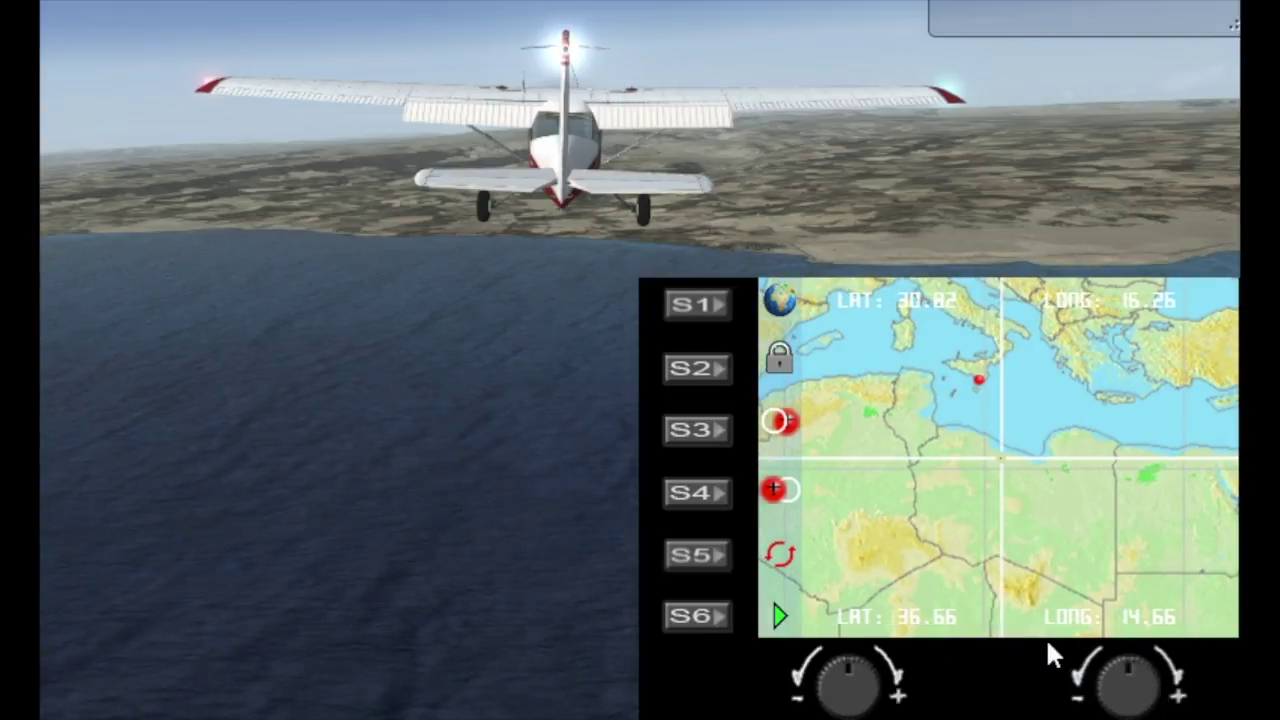
{"action": "left_click", "coordinate": [694, 503]}
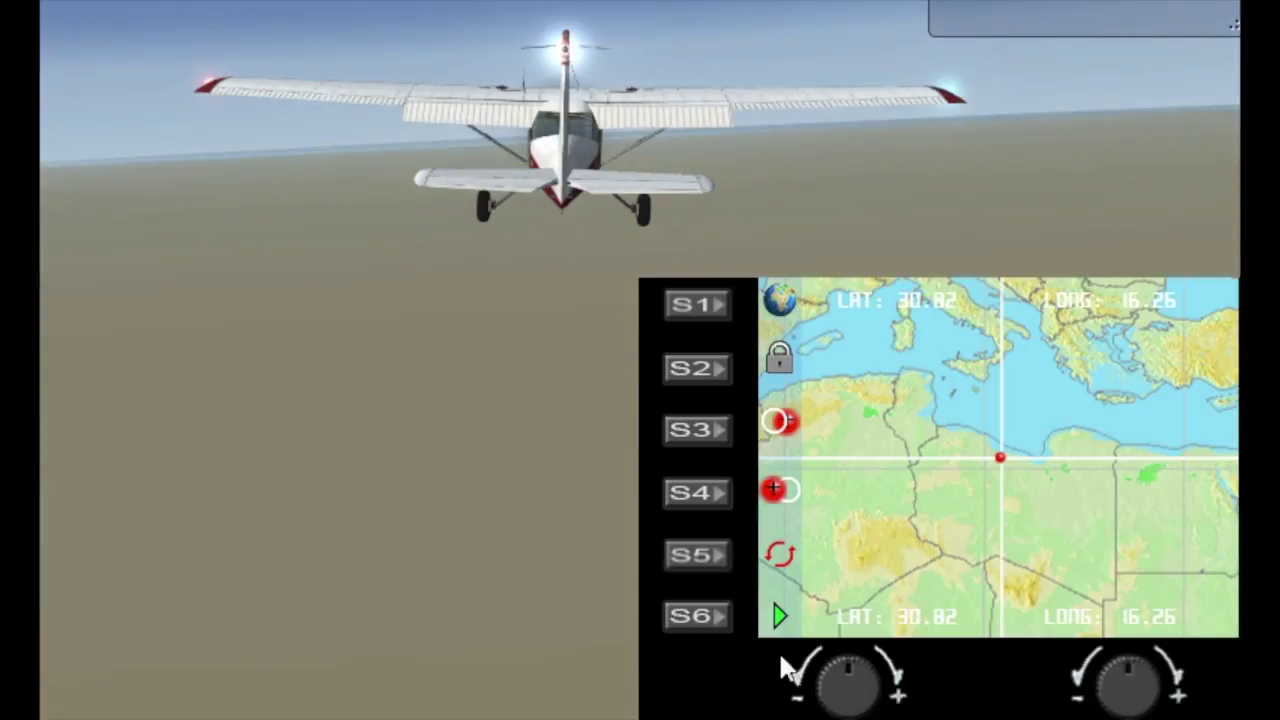
{"action": "left_click", "coordinate": [690, 626]}
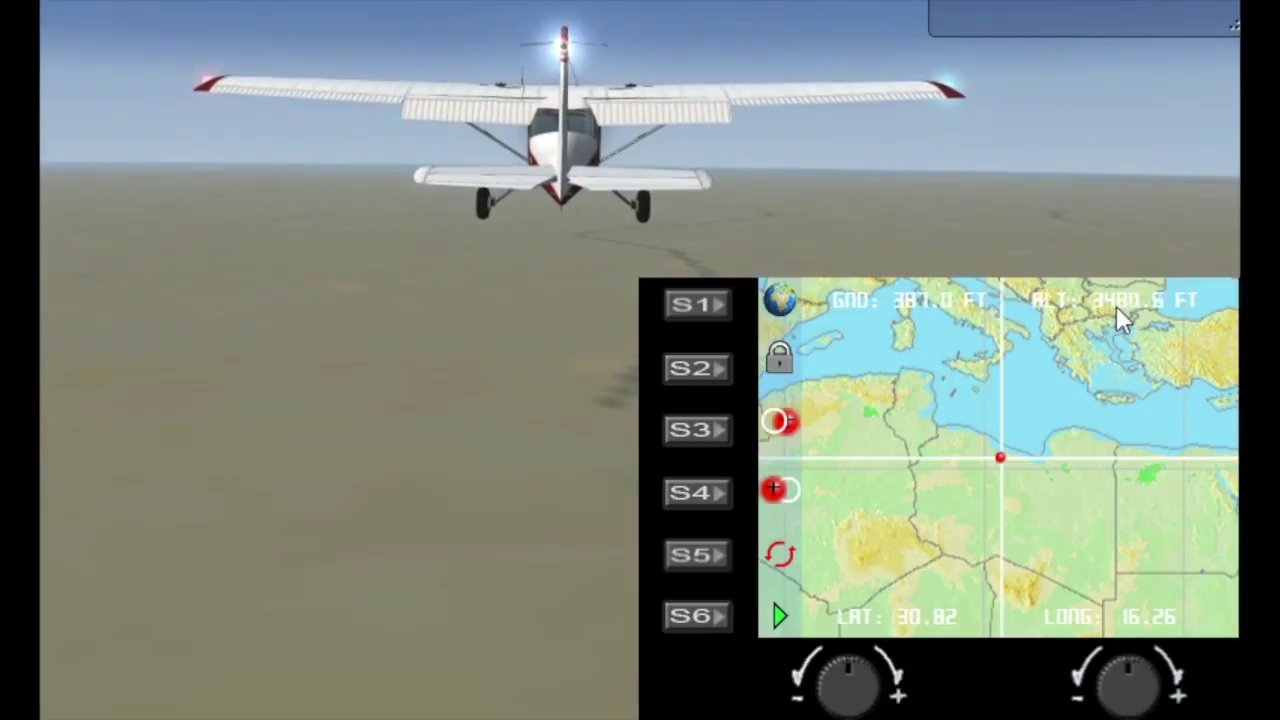
{"action": "left_click", "coordinate": [702, 315]}
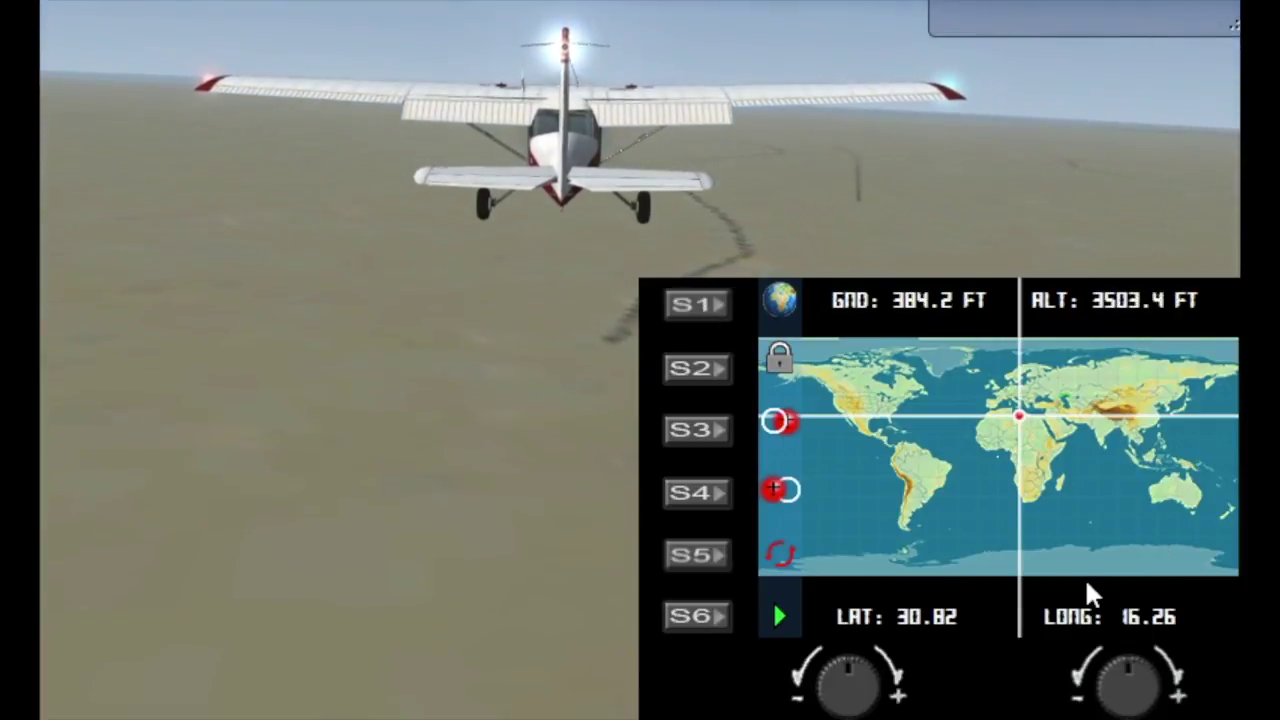
- Enter coordinate mode and turn the longitude knob to set the target longitude to -3.79
{"action": "left_click", "coordinate": [678, 615]}
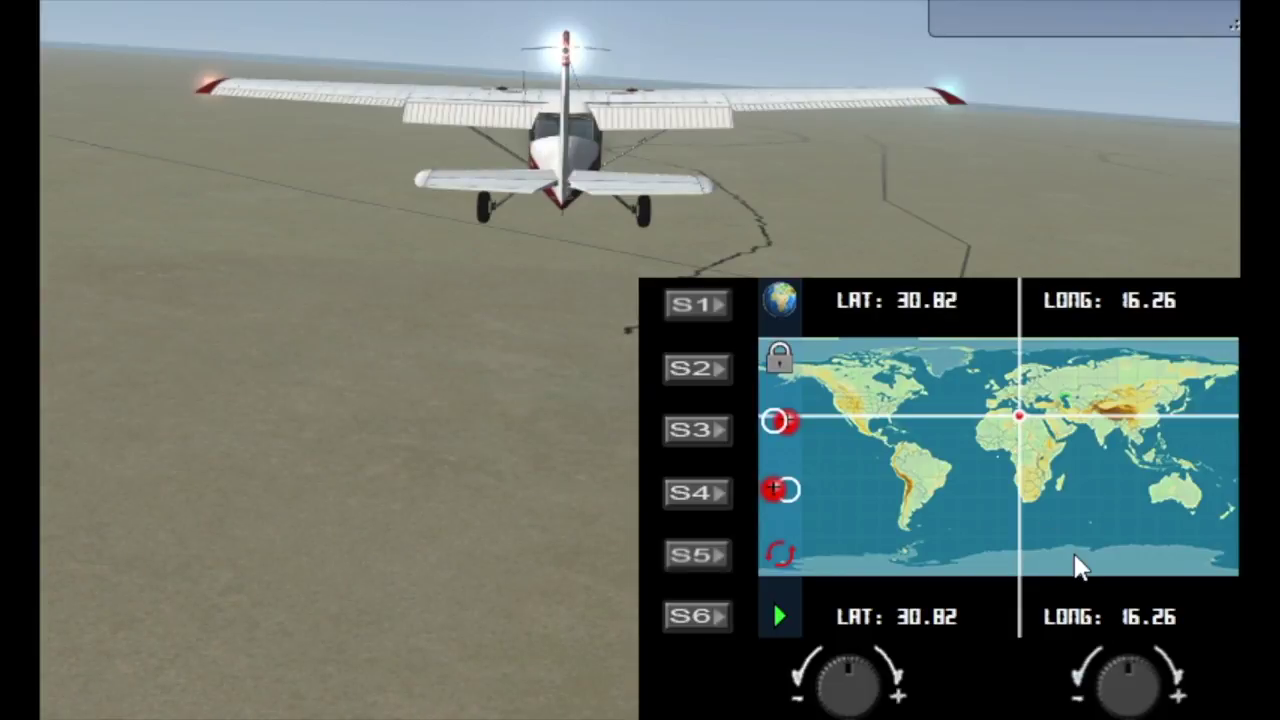
{"action": "scroll", "coordinate": [1143, 674], "scroll_direction": "down", "scroll_amount": 10}
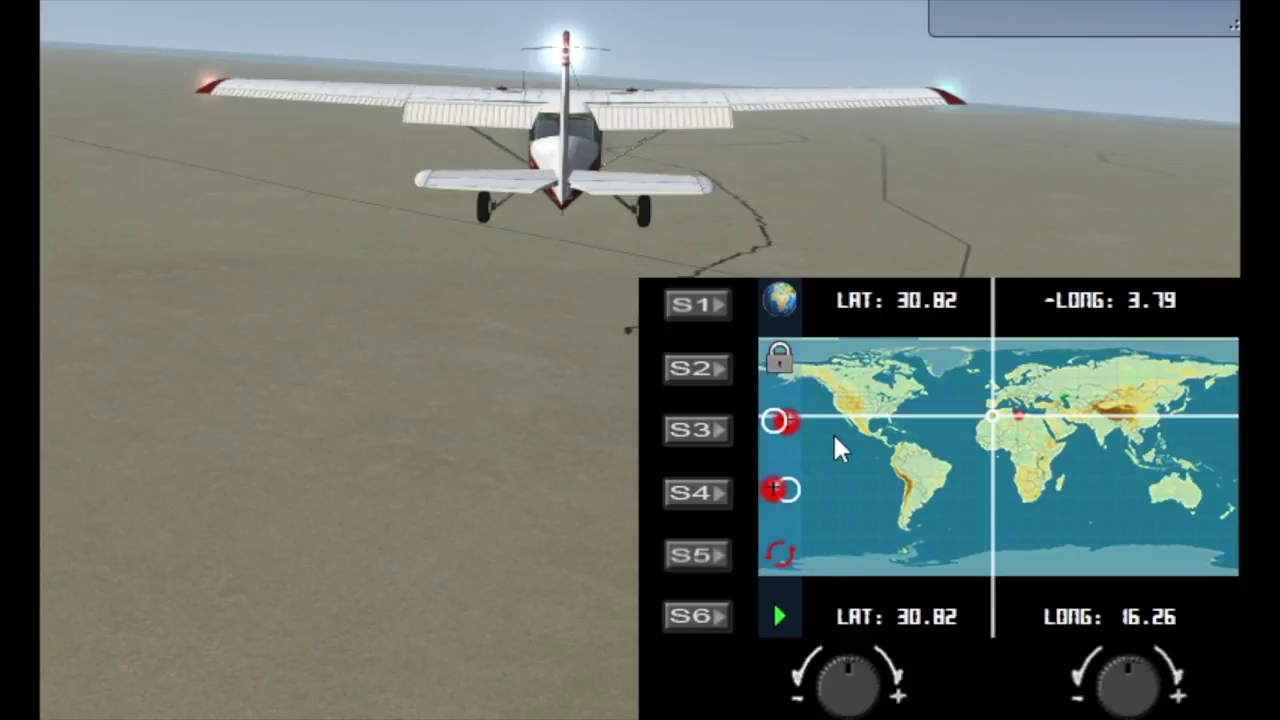
- Lock the gauge to the aircraft and slew the Cessna west to longitude 11.97
{"action": "left_click", "coordinate": [690, 378]}
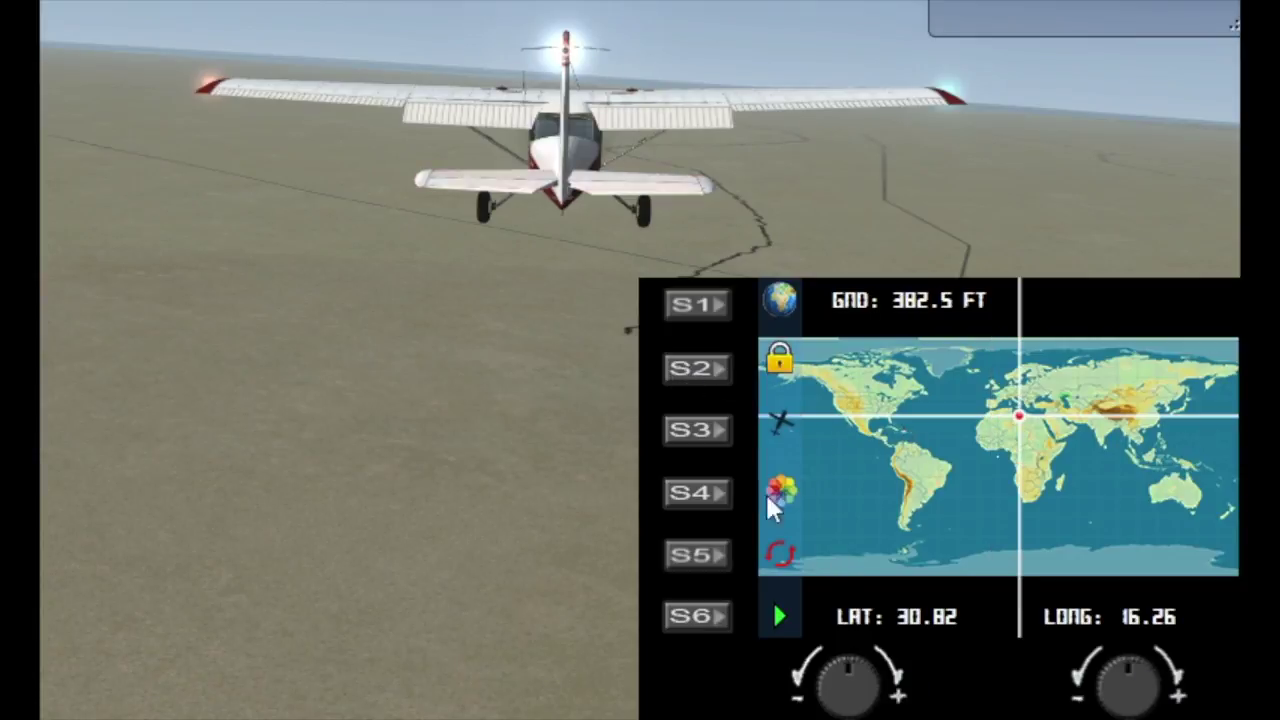
{"action": "left_click_drag", "start_coordinate": [1109, 680], "coordinate": [1117, 704]}
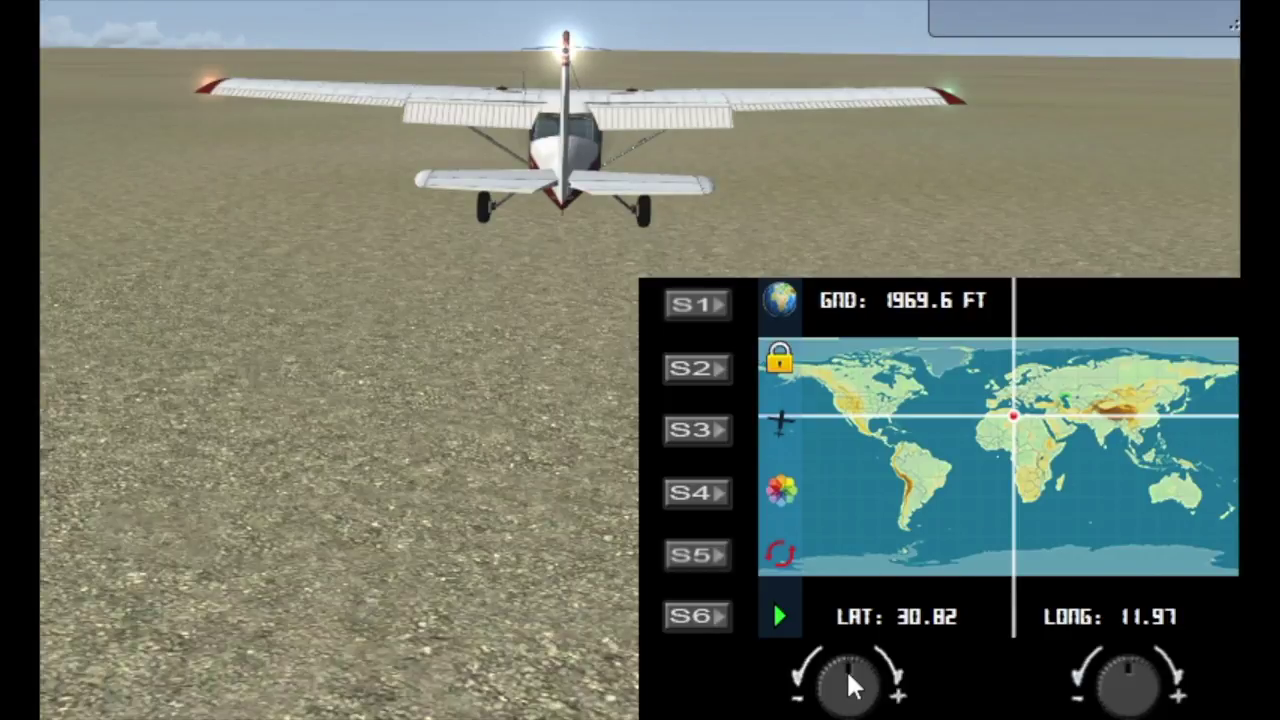
{"action": "left_click", "coordinate": [700, 370]}
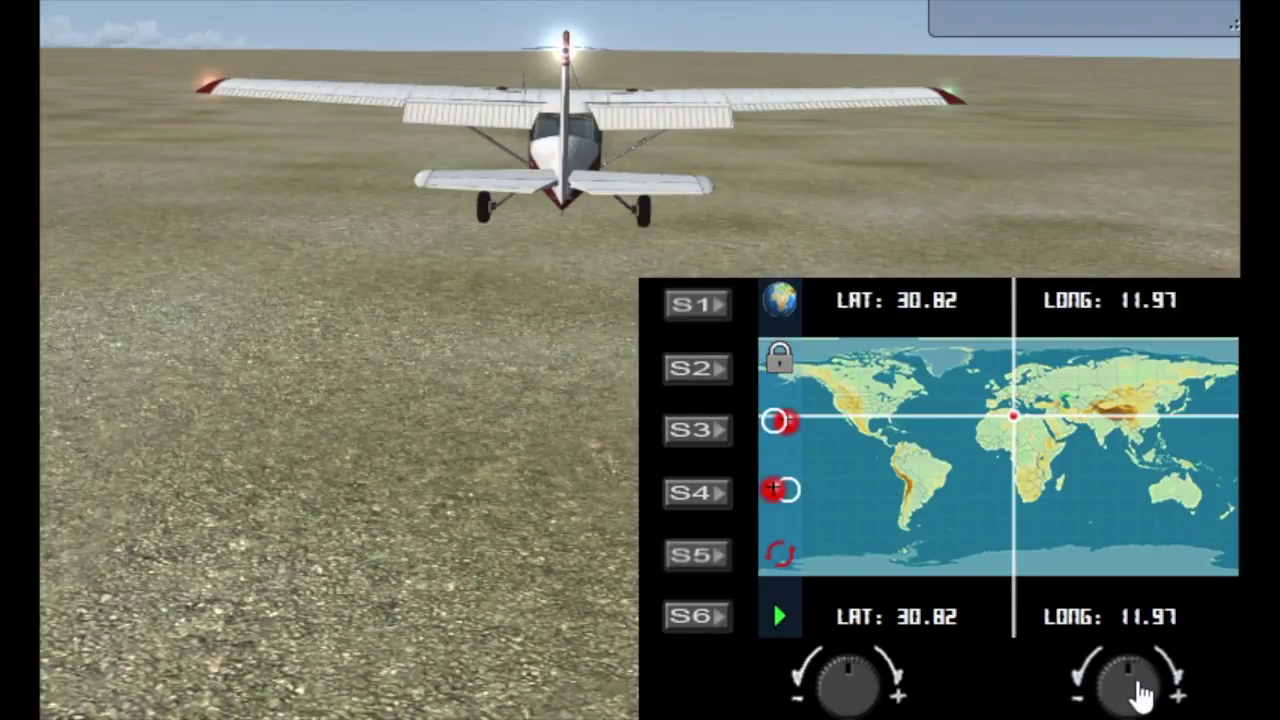
- Dial LAT 19.36, LONG -10.95, send the Cessna there, and zoom the map on West Africa
{"action": "scroll", "coordinate": [1136, 690], "scroll_direction": "down", "scroll_amount": 10}
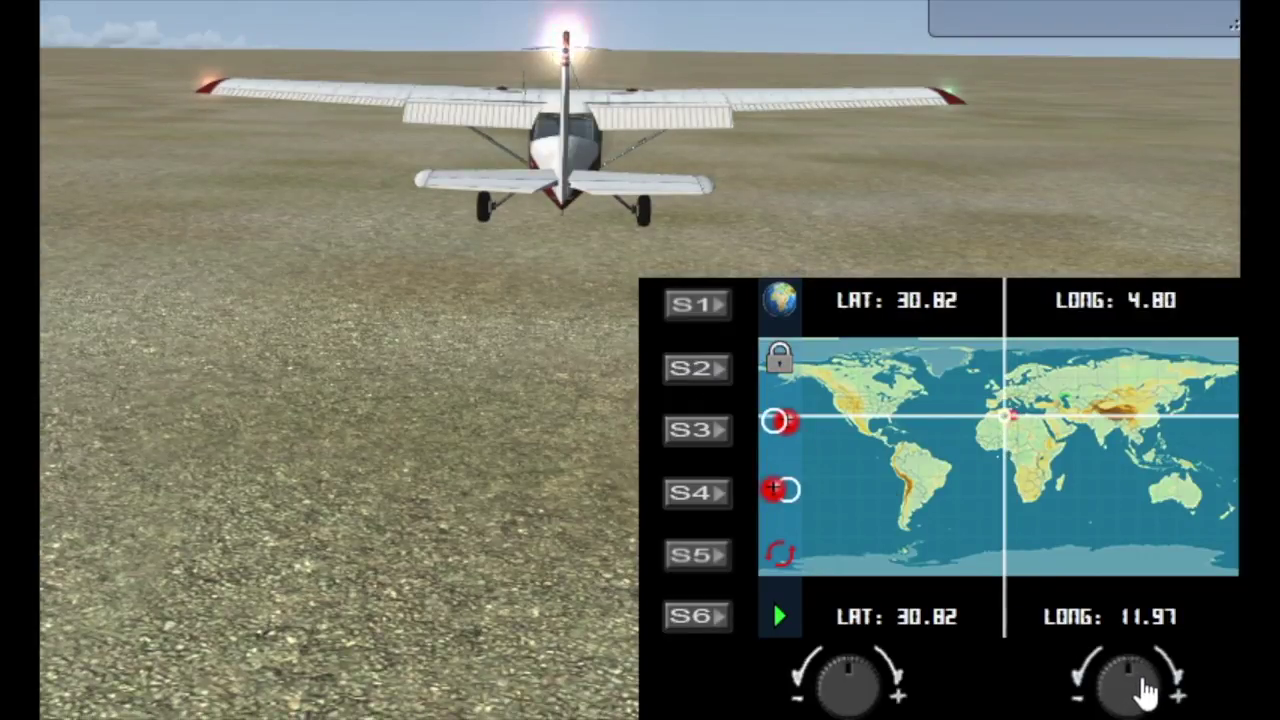
{"action": "scroll", "coordinate": [1097, 700], "scroll_direction": "down", "scroll_amount": 4}
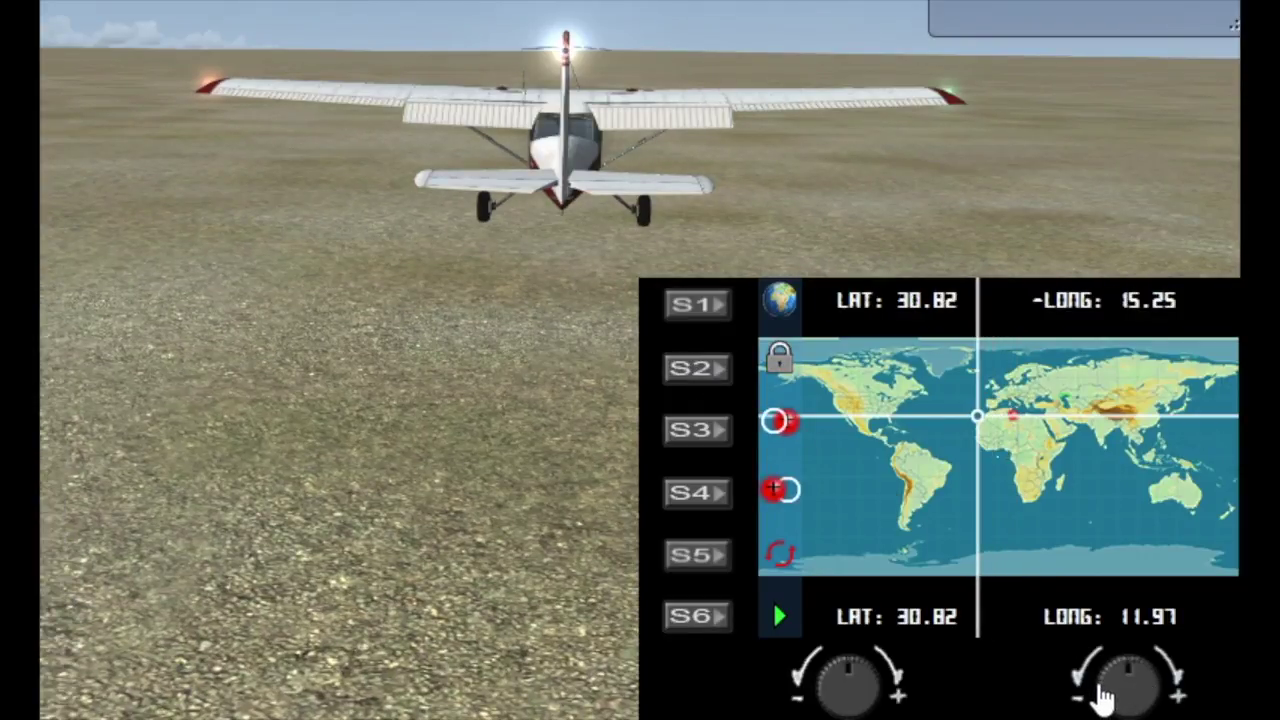
{"action": "scroll", "coordinate": [878, 695], "scroll_direction": "up", "scroll_amount": 2}
{"action": "scroll", "coordinate": [878, 695], "scroll_direction": "down", "scroll_amount": 8}
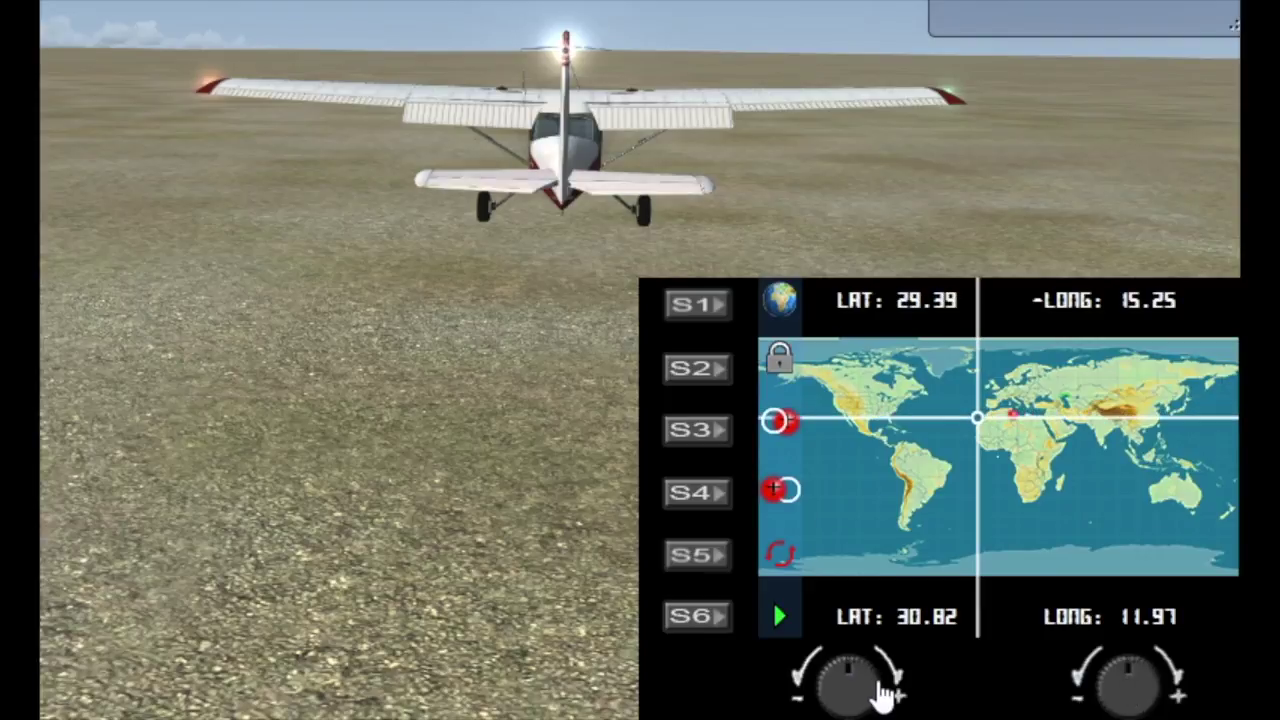
{"action": "scroll", "coordinate": [1163, 697], "scroll_direction": "up", "scroll_amount": 2}
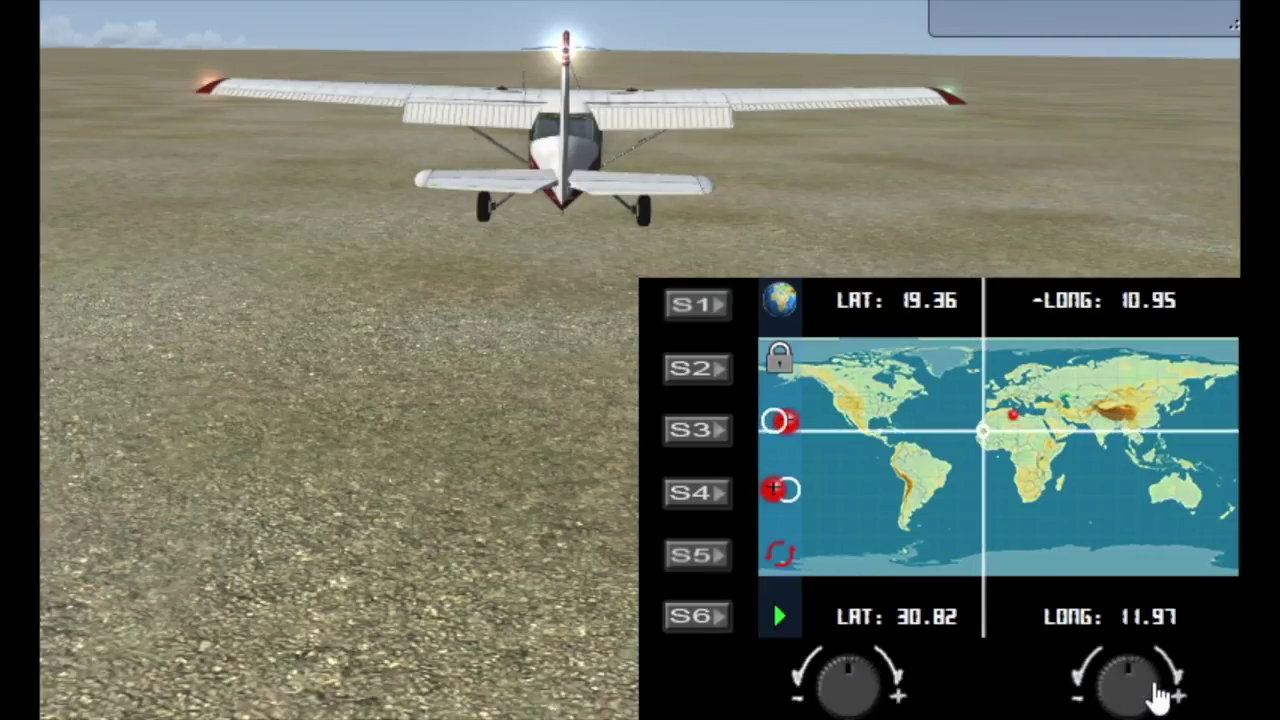
{"action": "left_click", "coordinate": [676, 495]}
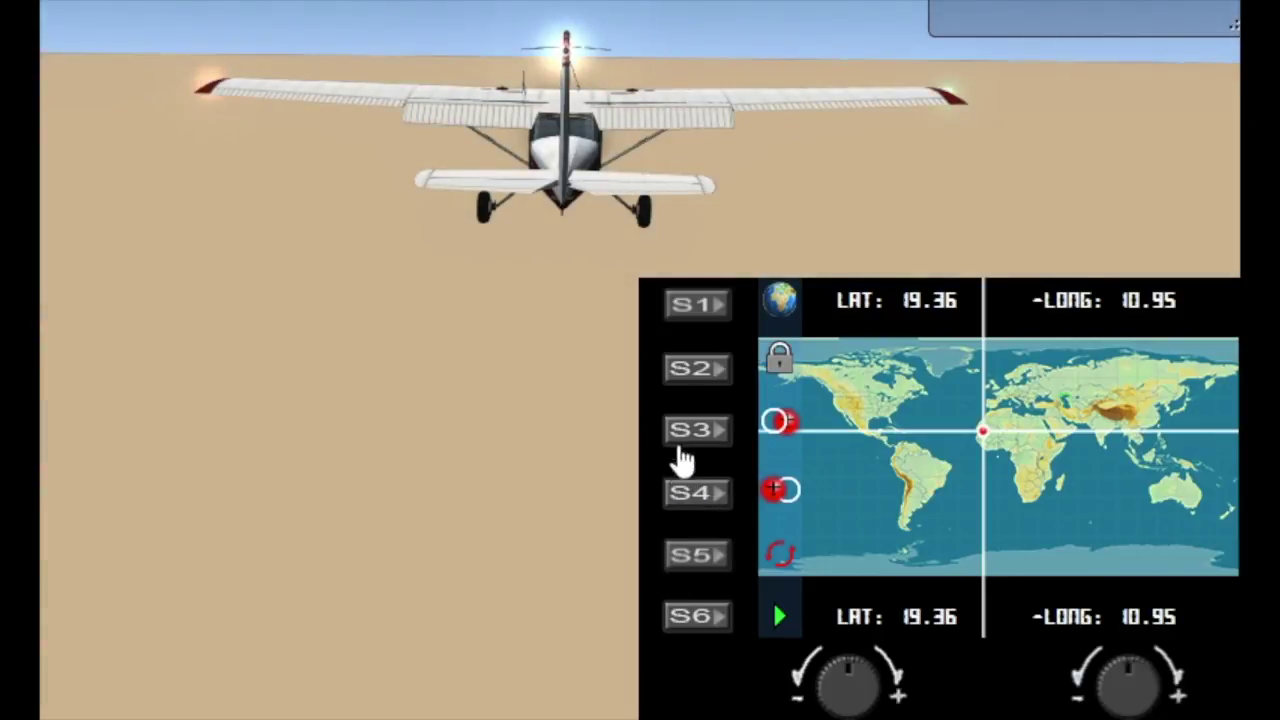
{"action": "left_click", "coordinate": [688, 306]}
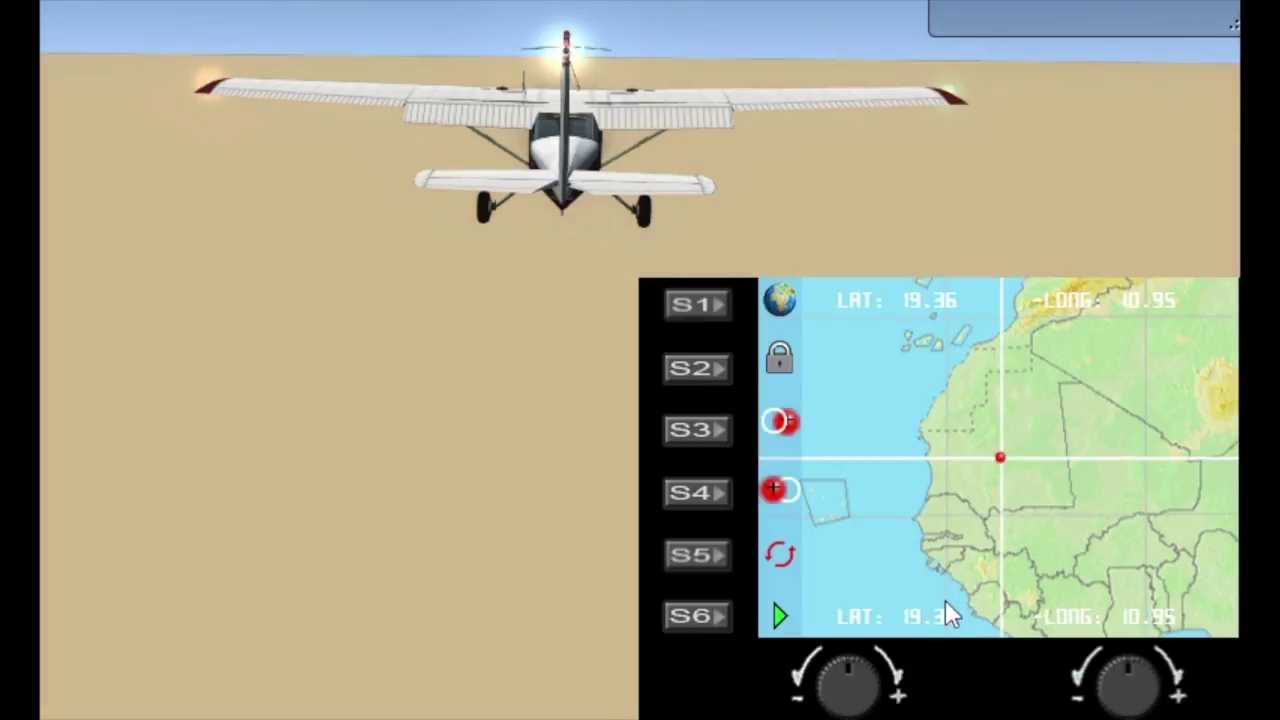
- Nudge the target longitude westward toward the West African coast
{"action": "left_click", "coordinate": [1097, 688]}
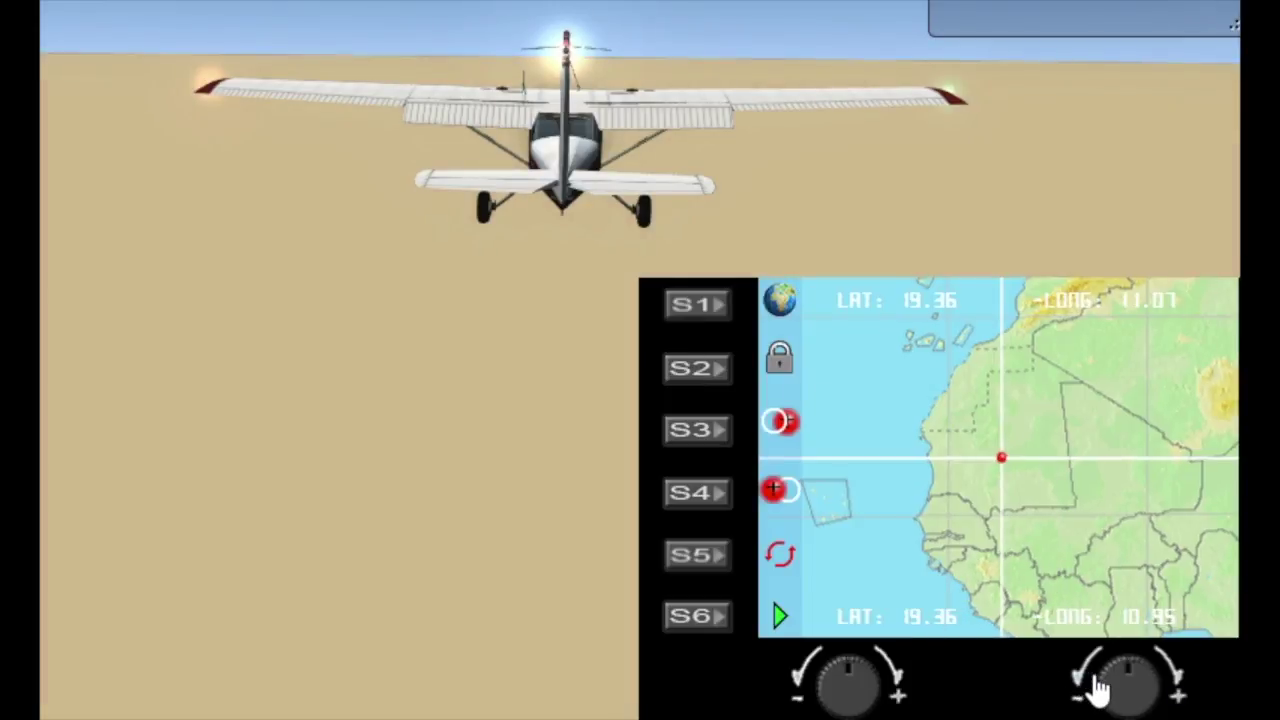
{"action": "left_click", "coordinate": [1097, 688]}
{"action": "left_click", "coordinate": [1097, 688]}
{"action": "left_click", "coordinate": [1097, 688]}
{"action": "left_click", "coordinate": [1097, 688]}
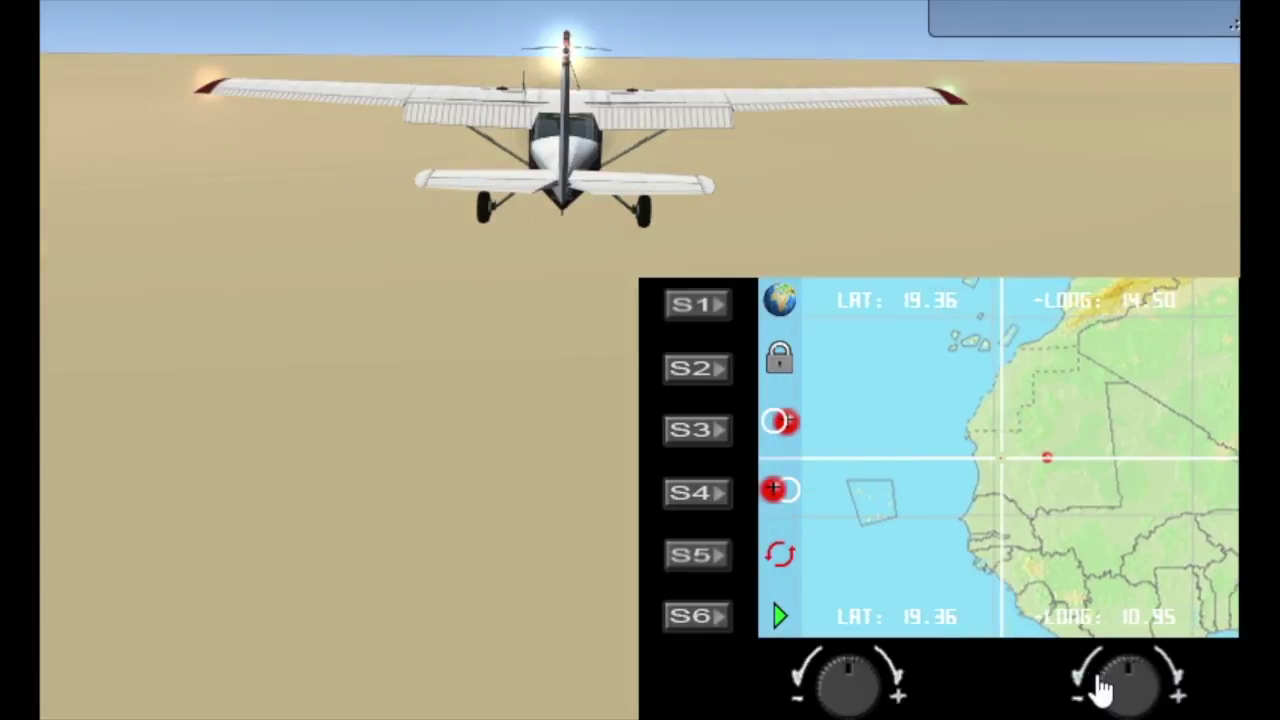
{"action": "left_click", "coordinate": [1097, 688]}
{"action": "left_click", "coordinate": [1097, 688]}
{"action": "left_click", "coordinate": [1097, 688]}
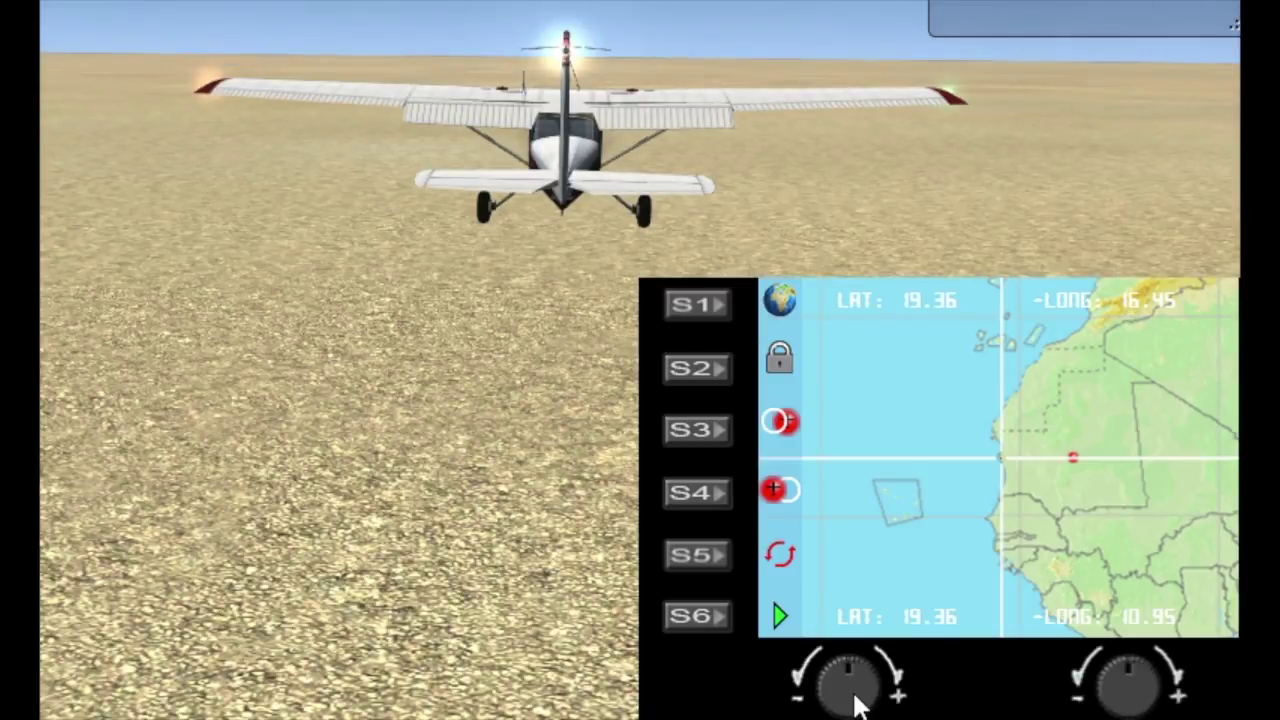
- Fine-tune the target longitude to -16.91, send the Cessna there, and lock the gauge
{"action": "left_click", "coordinate": [1103, 705]}
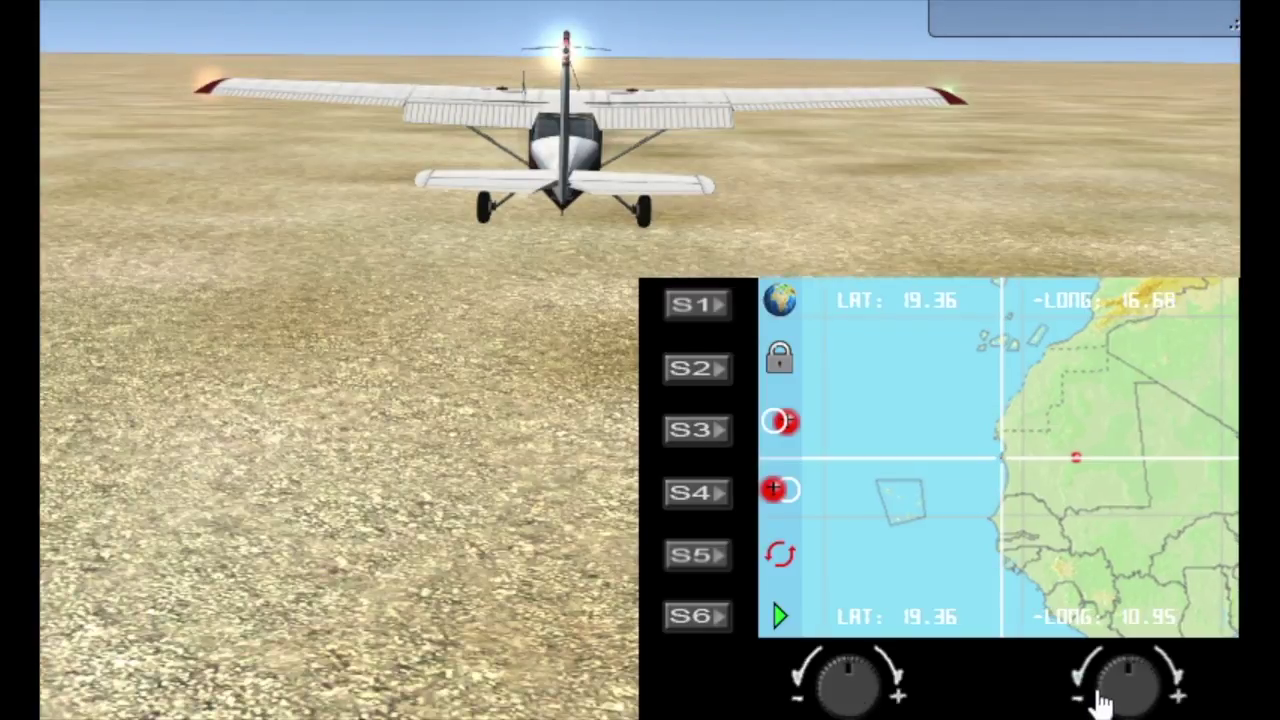
{"action": "left_click", "coordinate": [1103, 705]}
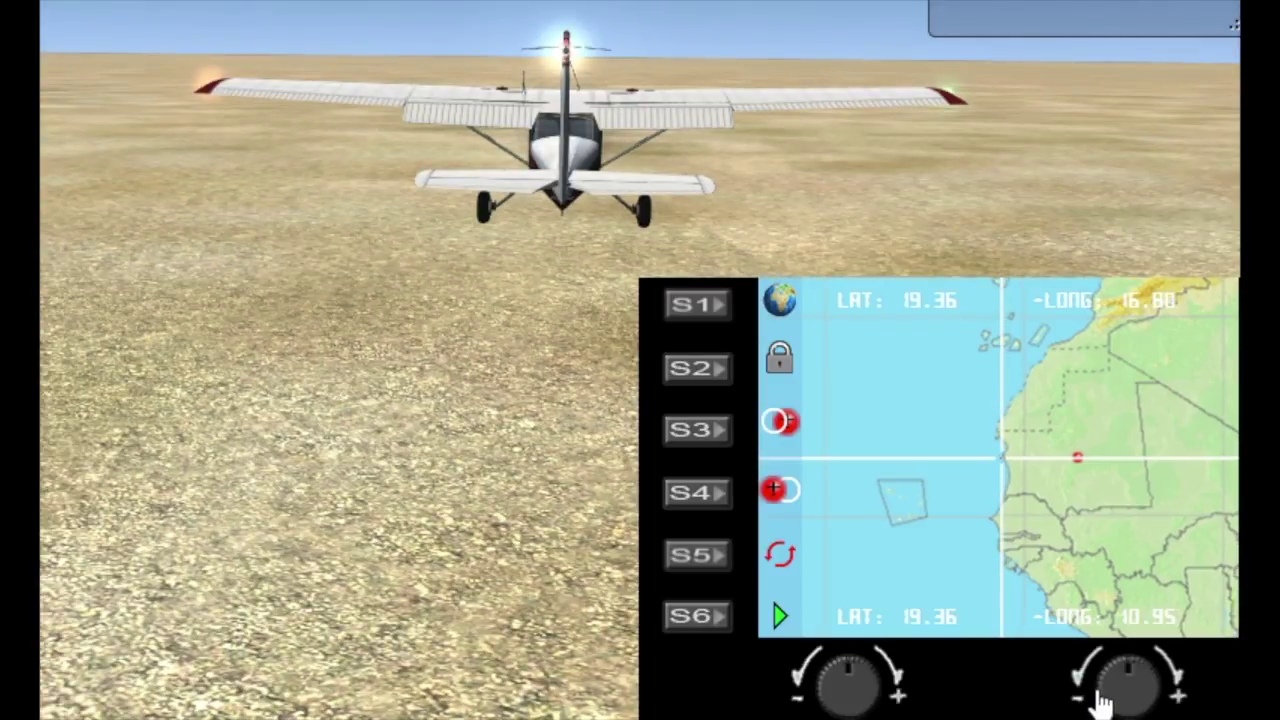
{"action": "left_click", "coordinate": [1103, 705]}
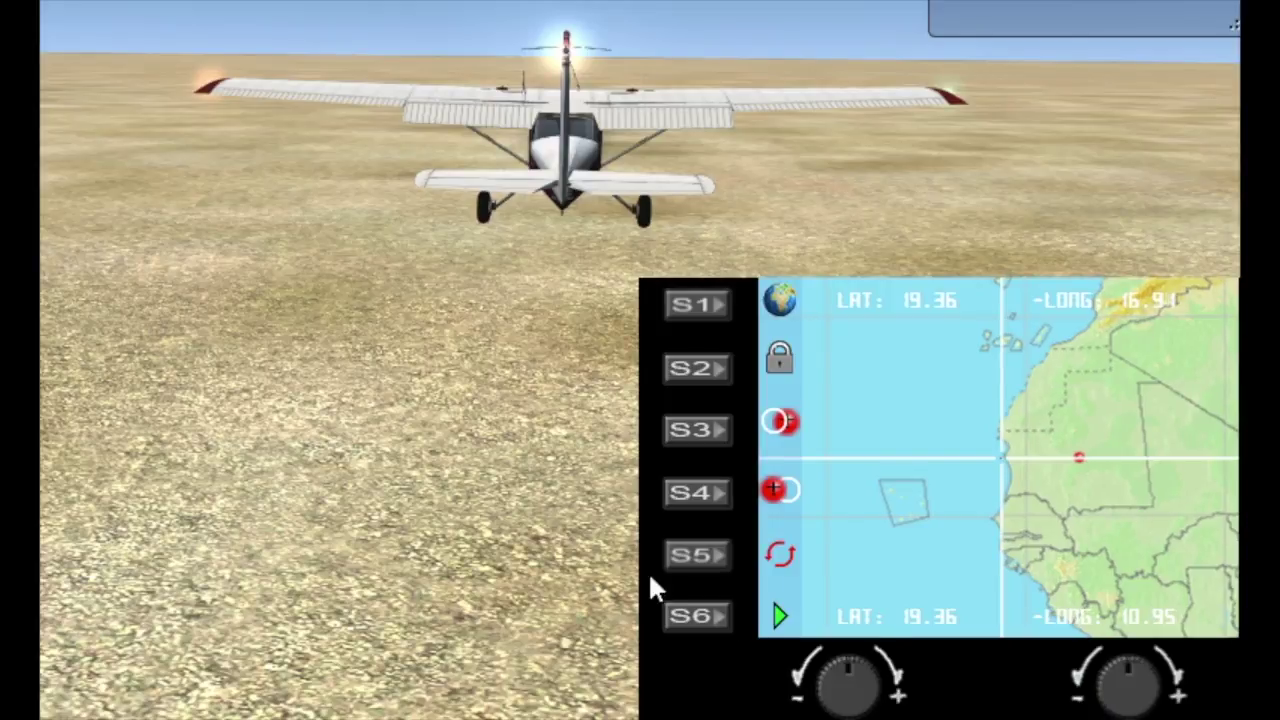
{"action": "left_click", "coordinate": [676, 505]}
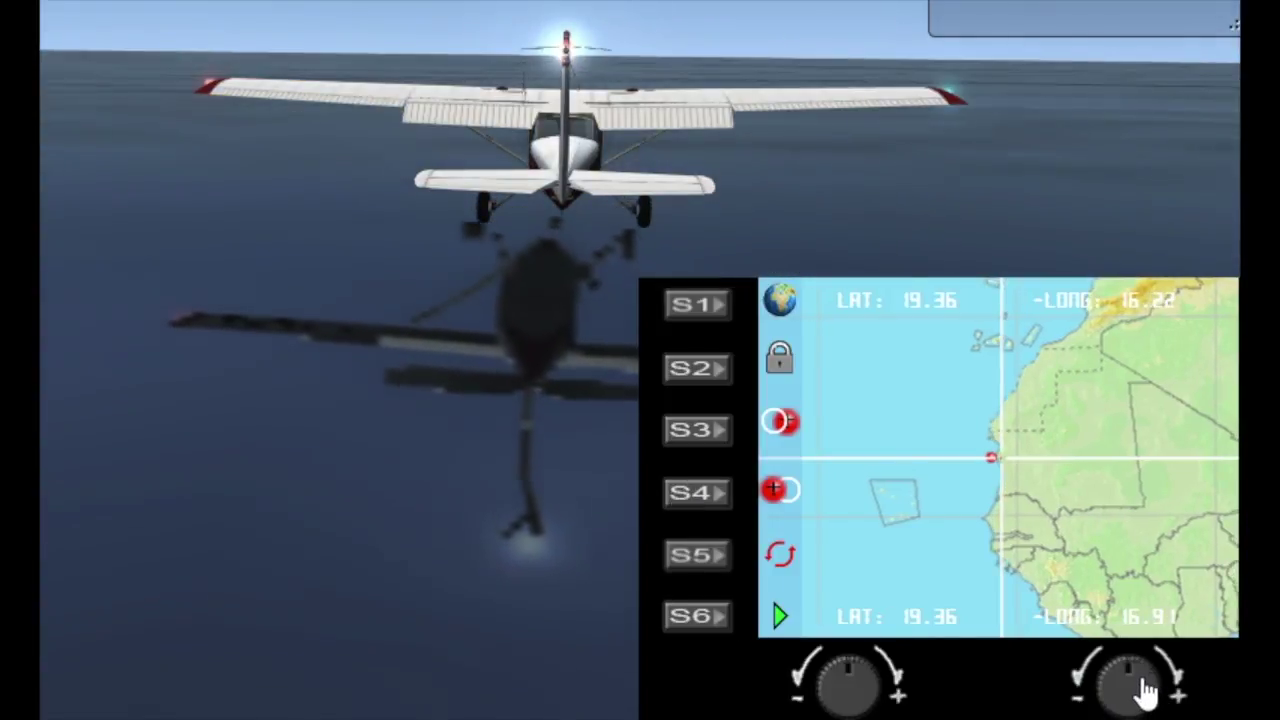
{"action": "left_click", "coordinate": [690, 367]}
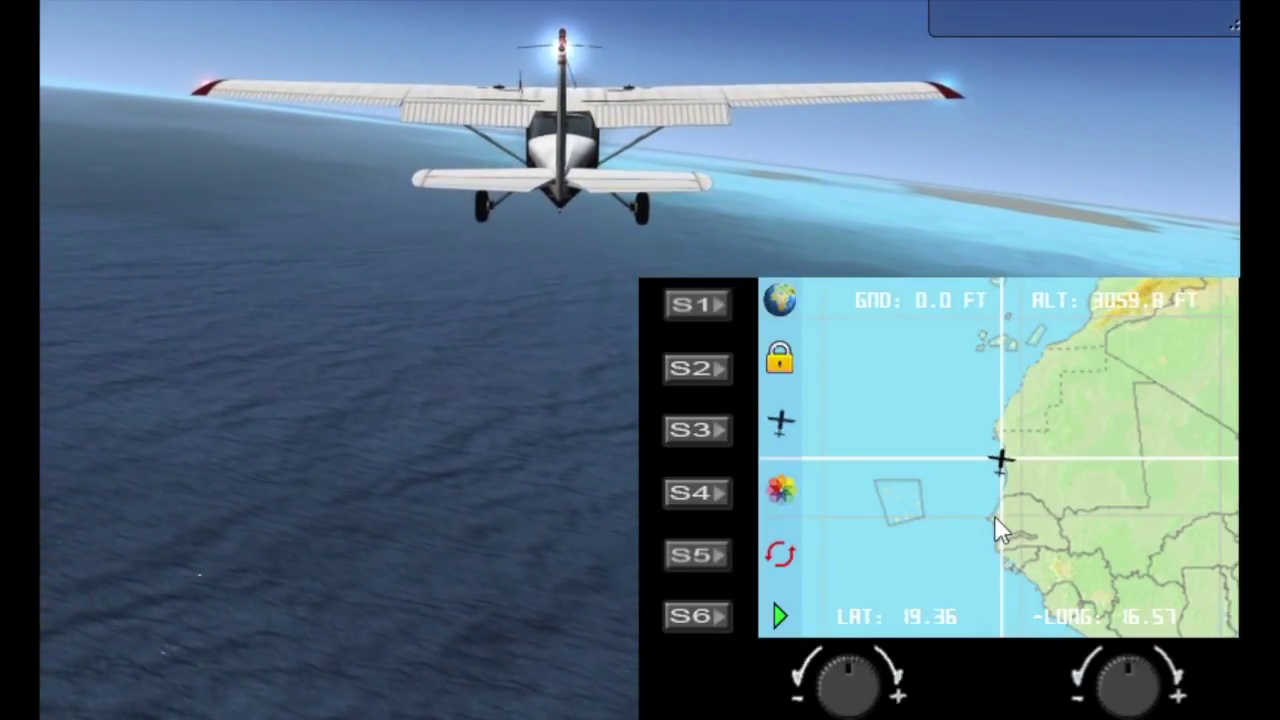
- Switch the gauge back to the whole-world map with the S1 button
{"action": "left_click", "coordinate": [694, 308]}
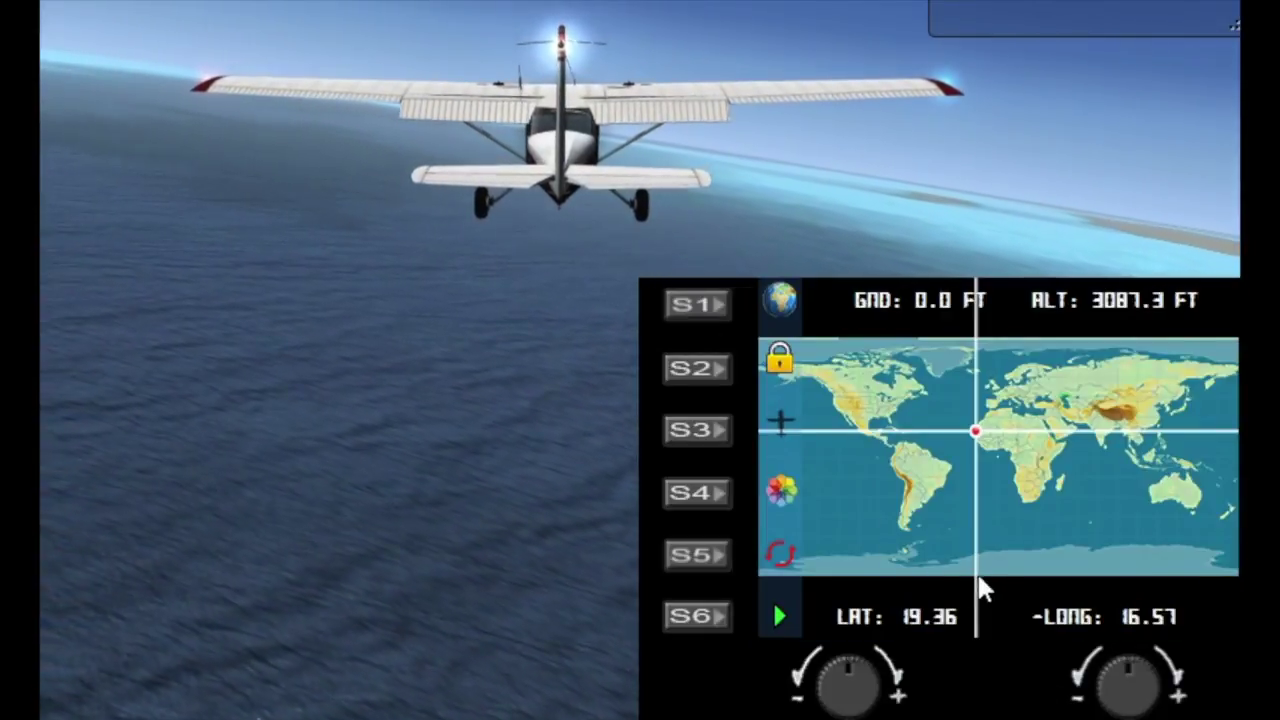
- Move the Cessna west across the Atlantic and fine-tune it onto the Andean lake at -16.10, -69.11
{"action": "left_click_drag", "start_coordinate": [1115, 672], "coordinate": [1135, 690]}
{"action": "left_click_drag", "start_coordinate": [800, 688], "coordinate": [857, 686]}
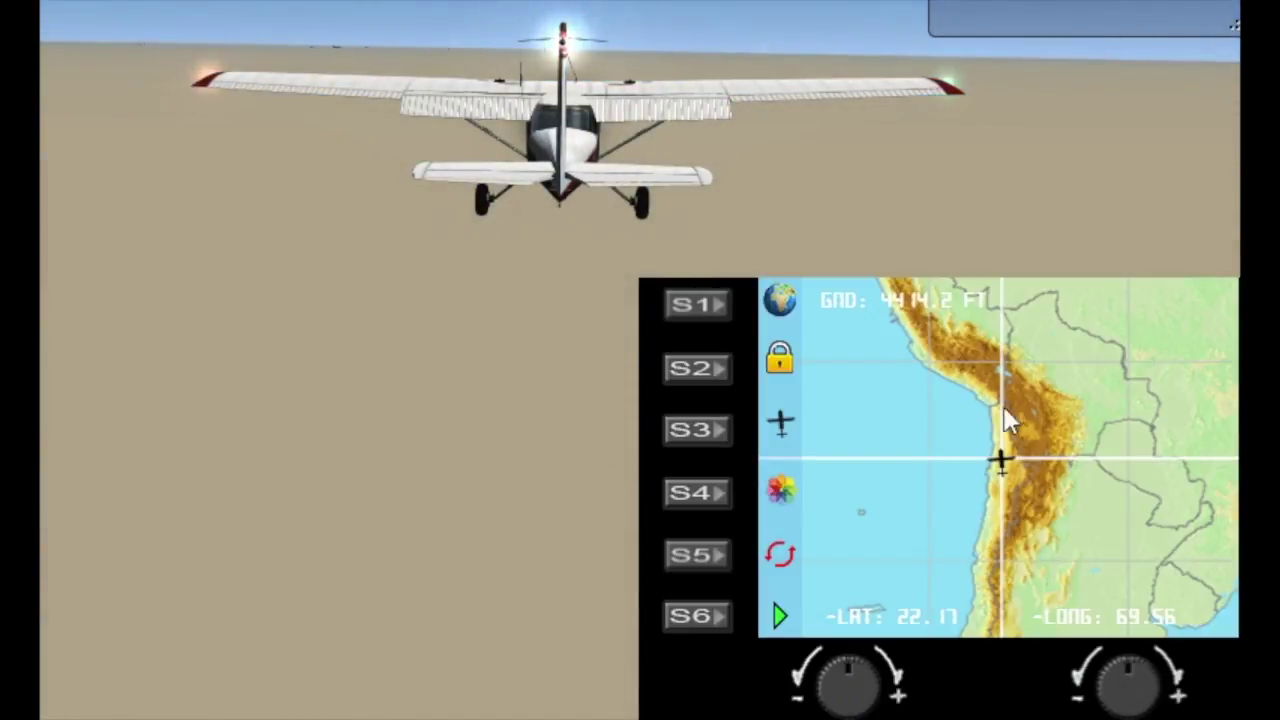
{"action": "left_click_drag", "start_coordinate": [1152, 703], "coordinate": [1148, 688]}
{"action": "left_click", "coordinate": [857, 694]}
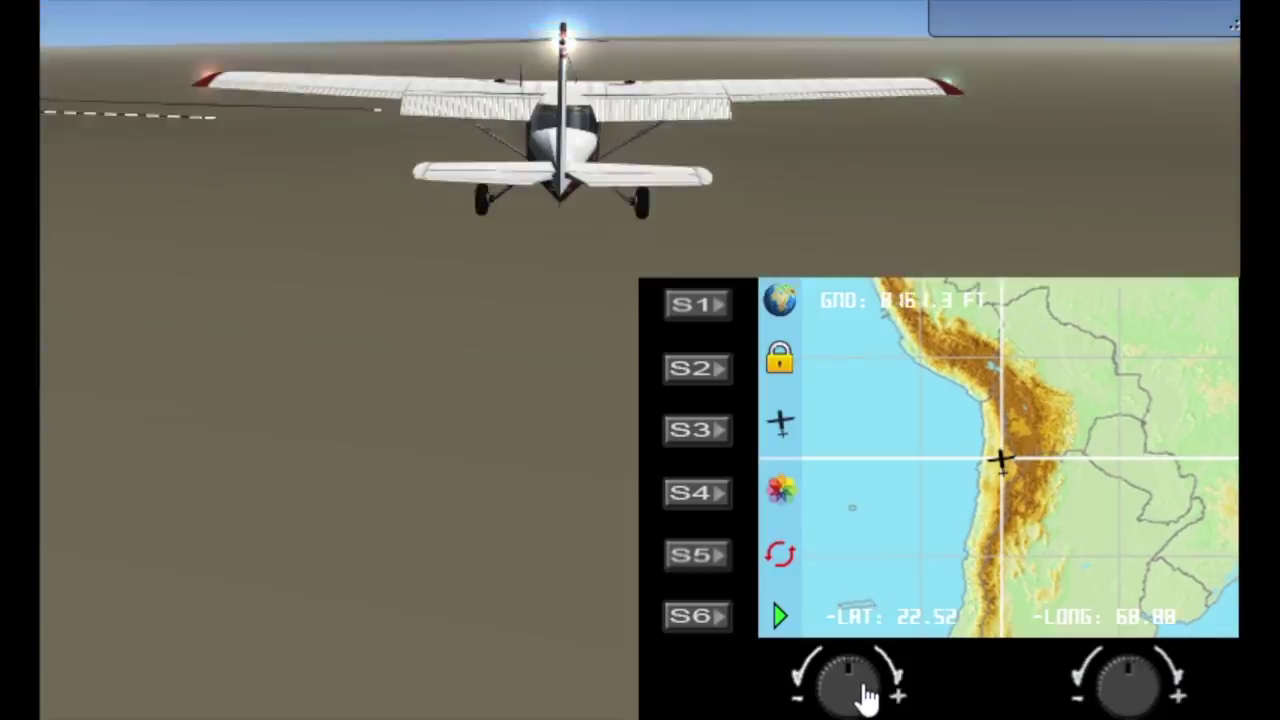
{"action": "left_click_drag", "start_coordinate": [868, 690], "coordinate": [876, 690]}
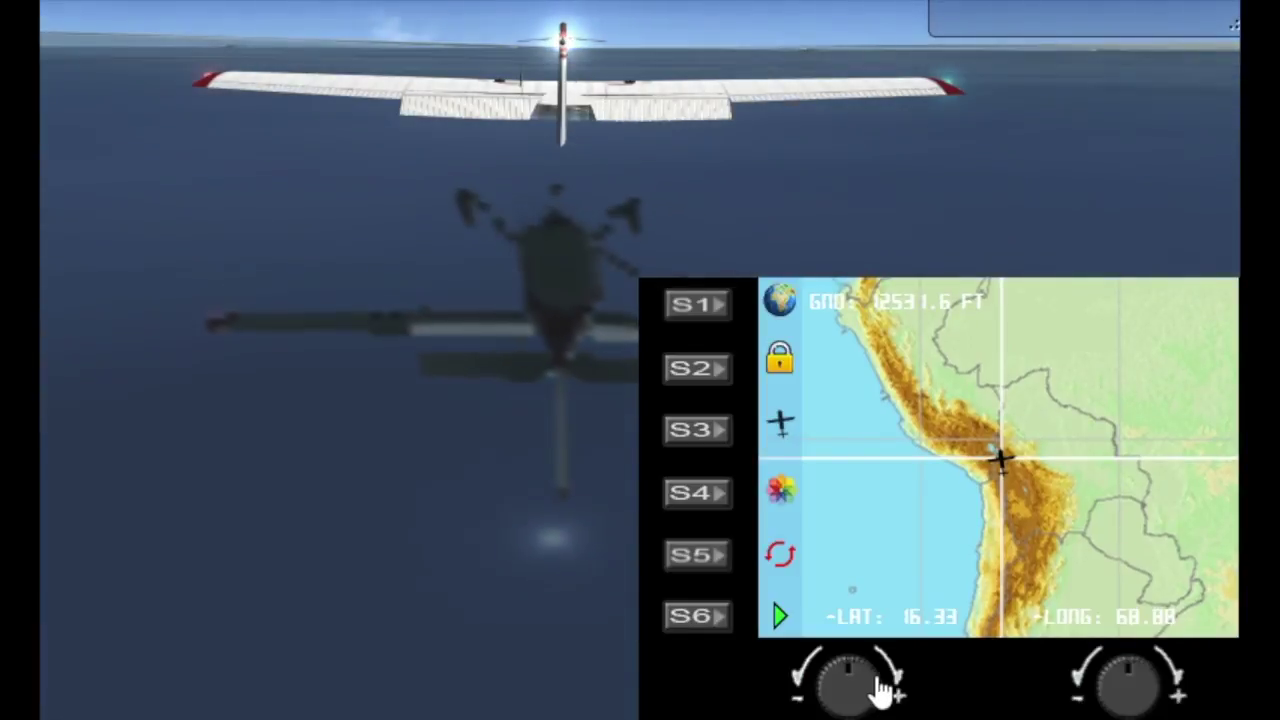
{"action": "left_click_drag", "start_coordinate": [1100, 691], "coordinate": [1108, 698]}
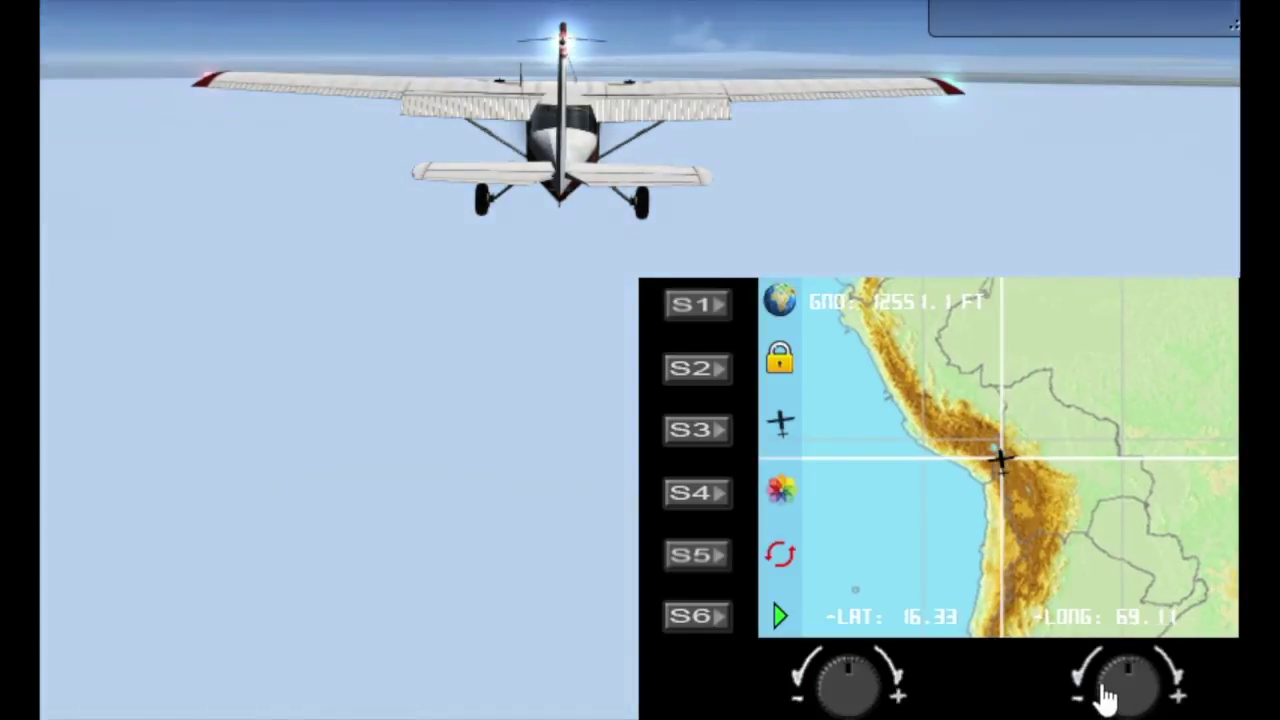
{"action": "left_click_drag", "start_coordinate": [815, 692], "coordinate": [815, 685]}
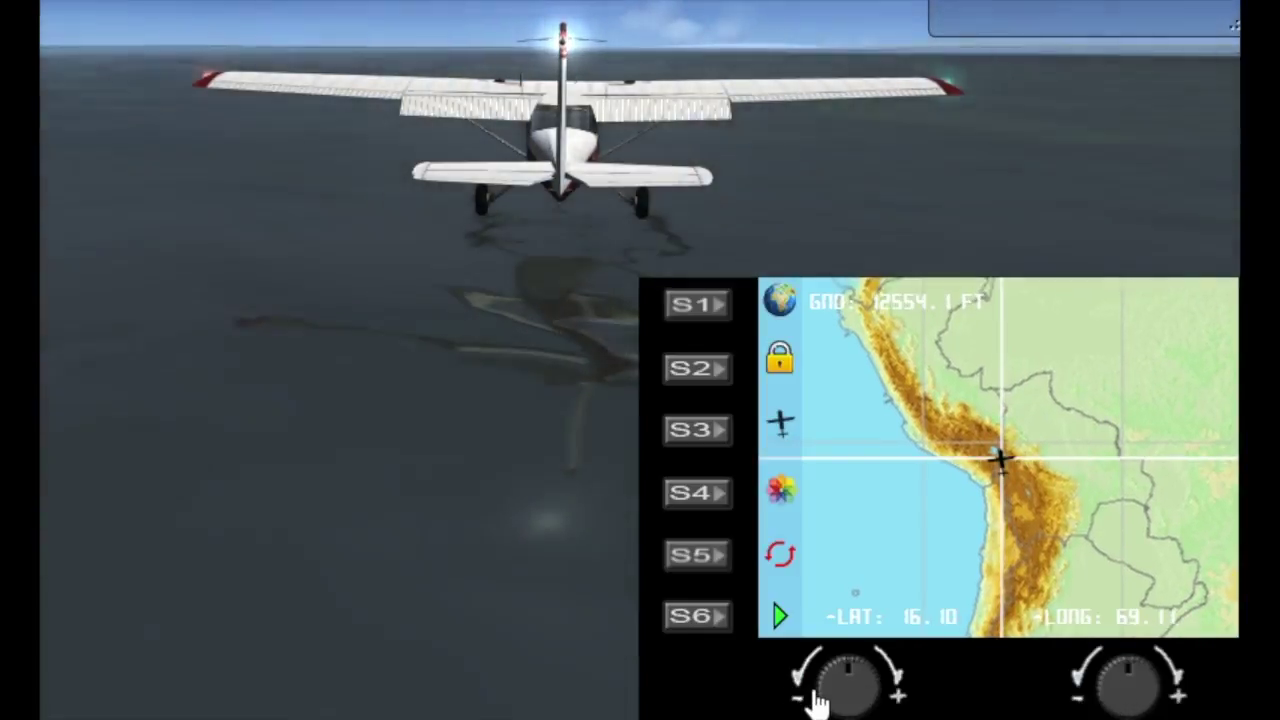